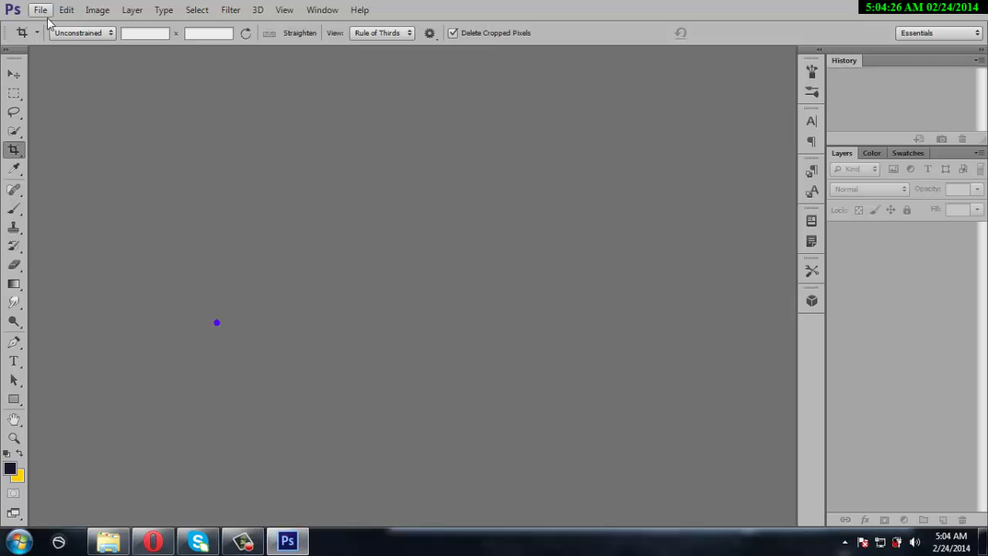
- Create a white 450×200 px document named 'Mecanic tutorial' and bring up the Renders folder
{"action": "left_click", "coordinate": [40, 10]}
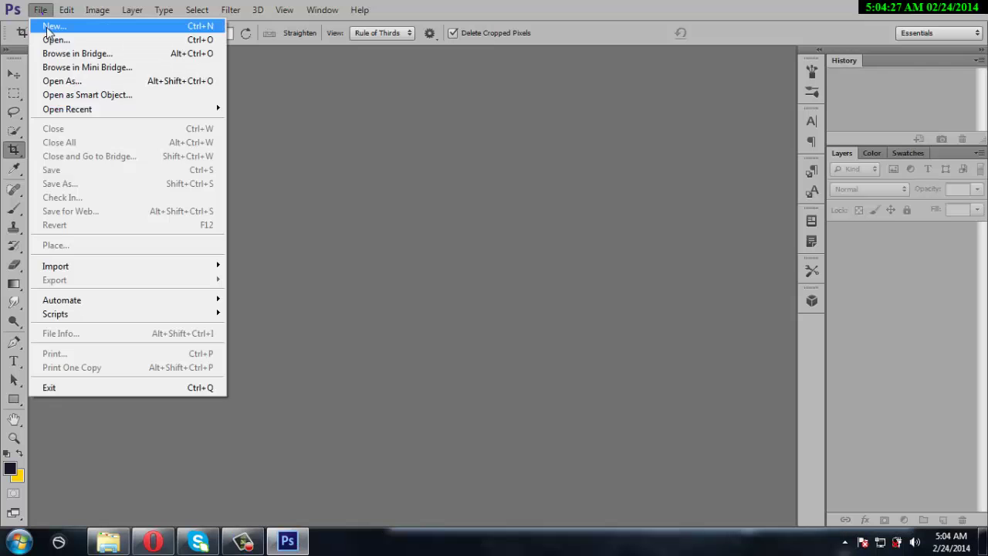
{"action": "left_click", "coordinate": [51, 26]}
{"action": "type", "text": "Mecanic tutorial"}
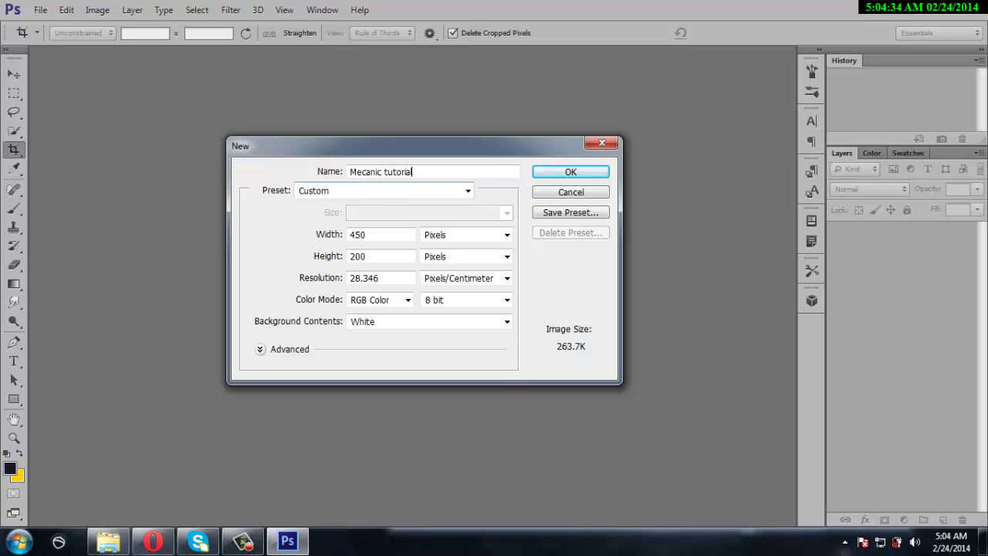
{"action": "key", "text": "Return"}
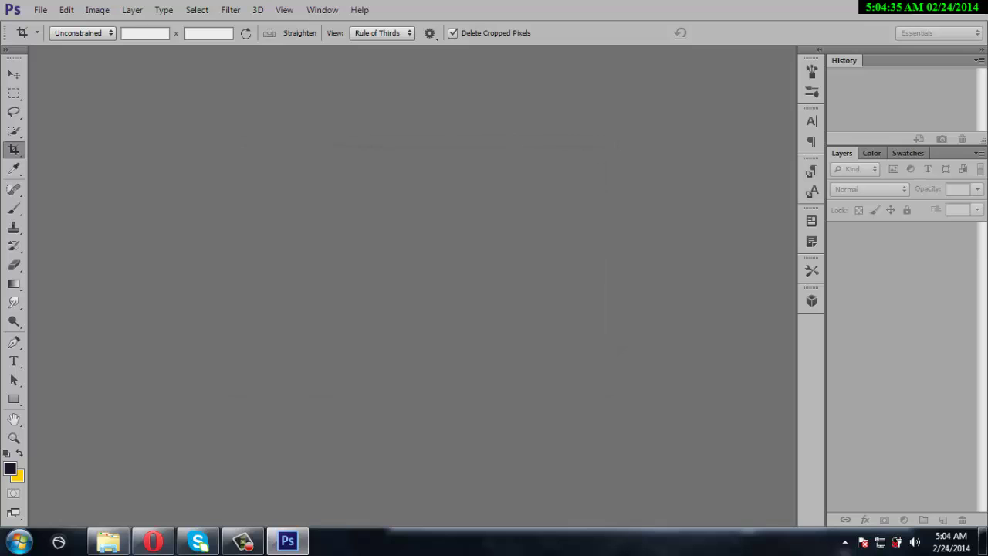
{"action": "left_click", "coordinate": [103, 542]}
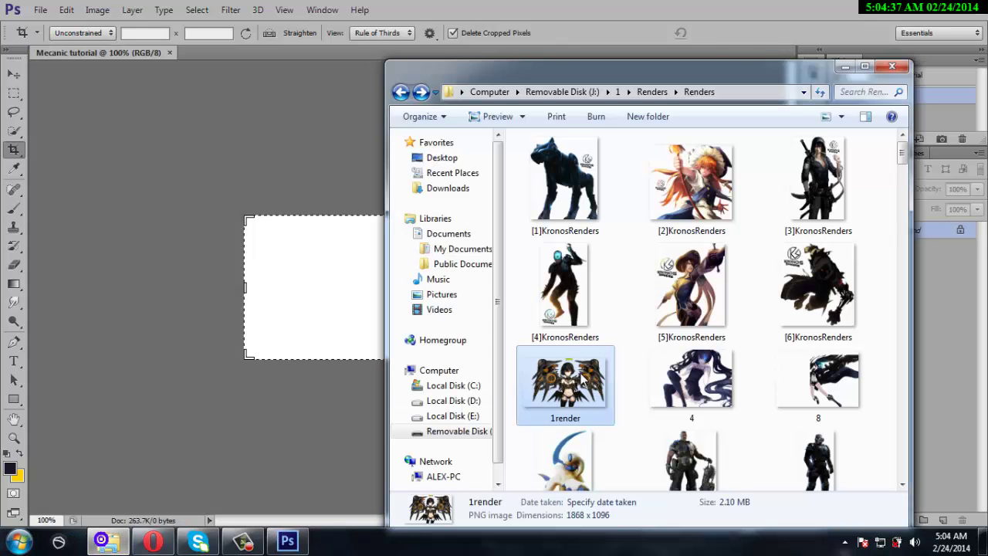
- Drop the 1render image from the folder onto the banner and commit it
{"action": "left_click", "coordinate": [282, 278]}
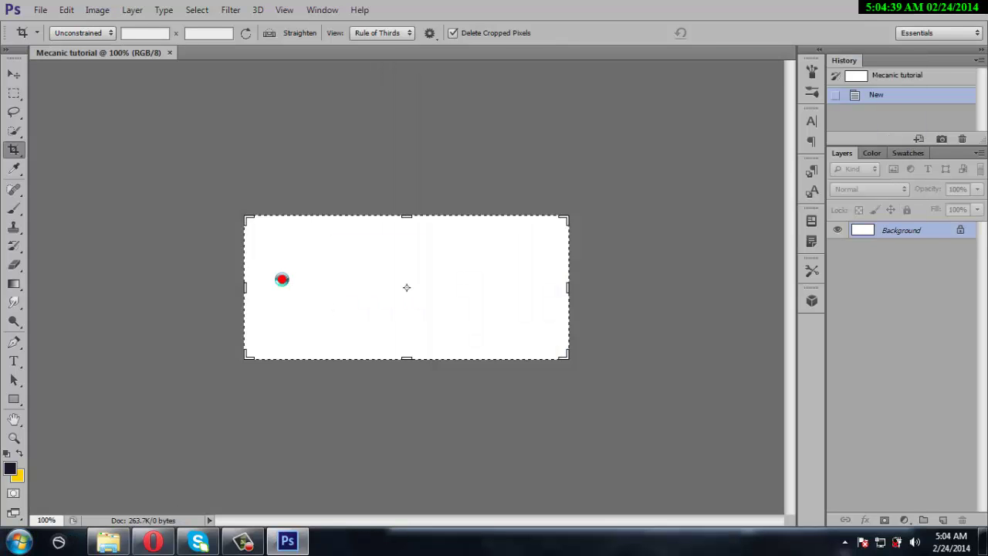
{"action": "left_click_drag", "start_coordinate": [320, 280], "coordinate": [327, 275]}
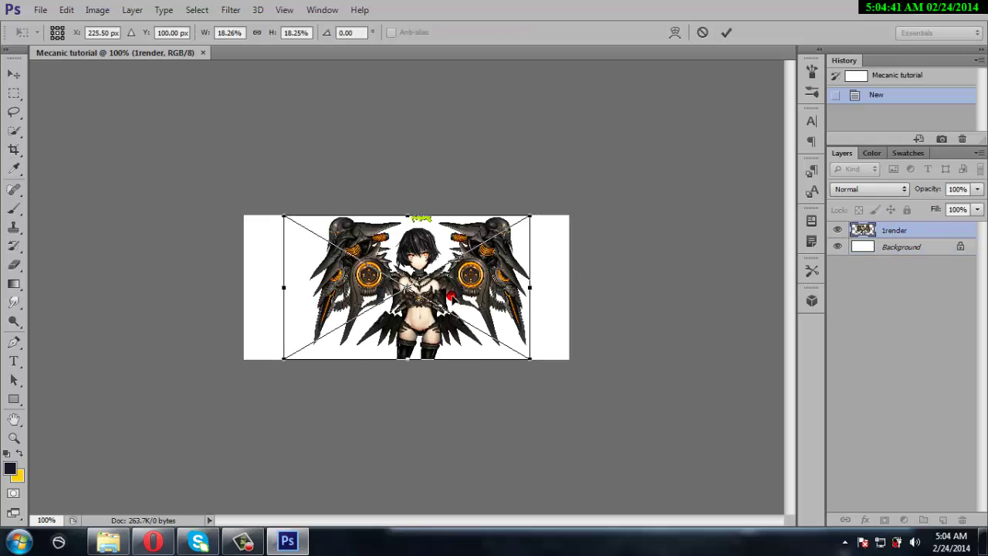
{"action": "left_click_drag", "start_coordinate": [450, 296], "coordinate": [399, 296]}
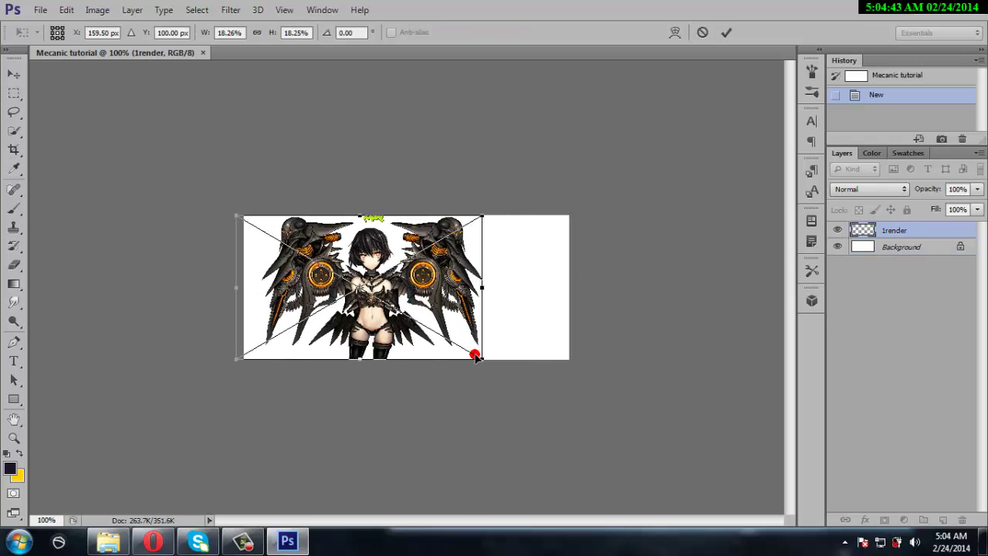
{"action": "left_click", "coordinate": [730, 34]}
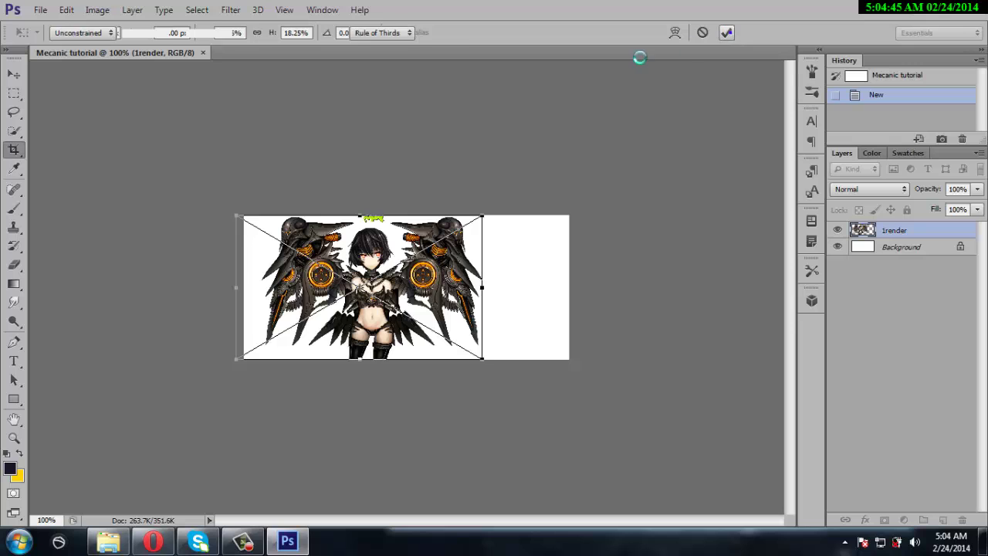
{"action": "left_click", "coordinate": [16, 75]}
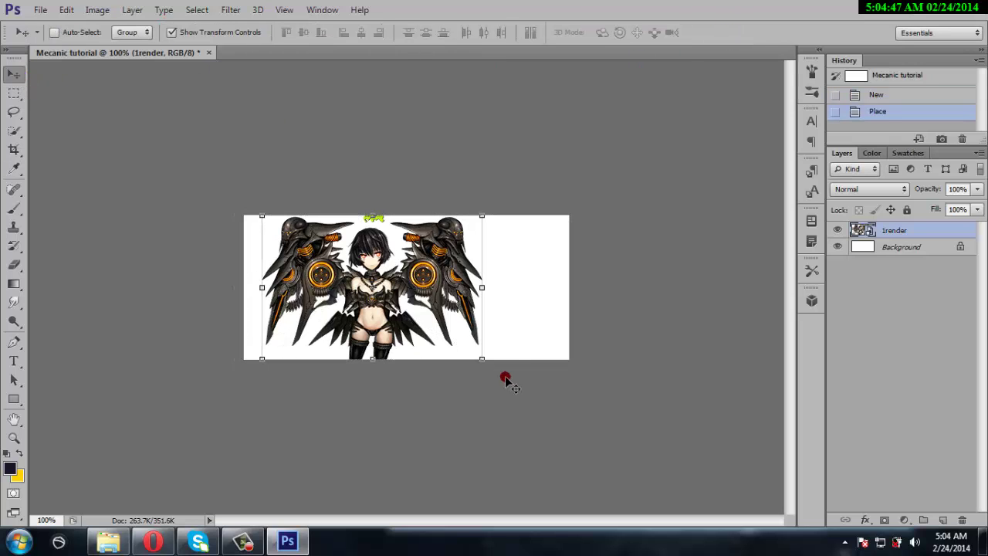
- Scale the render to 75% and frame the orange gear and girl's face in the banner
{"action": "left_click_drag", "start_coordinate": [480, 357], "coordinate": [774, 510]}
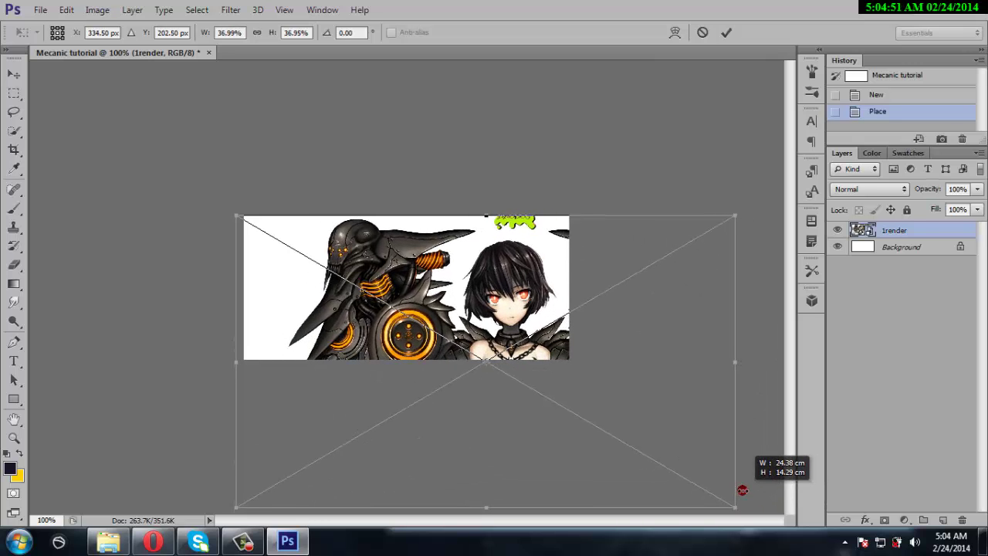
{"action": "left_click_drag", "start_coordinate": [774, 510], "coordinate": [743, 489]}
{"action": "mouse_move", "coordinate": [668, 439]}
{"action": "left_mouse_down"}
{"action": "mouse_move", "coordinate": [461, 287]}
{"action": "mouse_move", "coordinate": [764, 472]}
{"action": "left_mouse_up"}
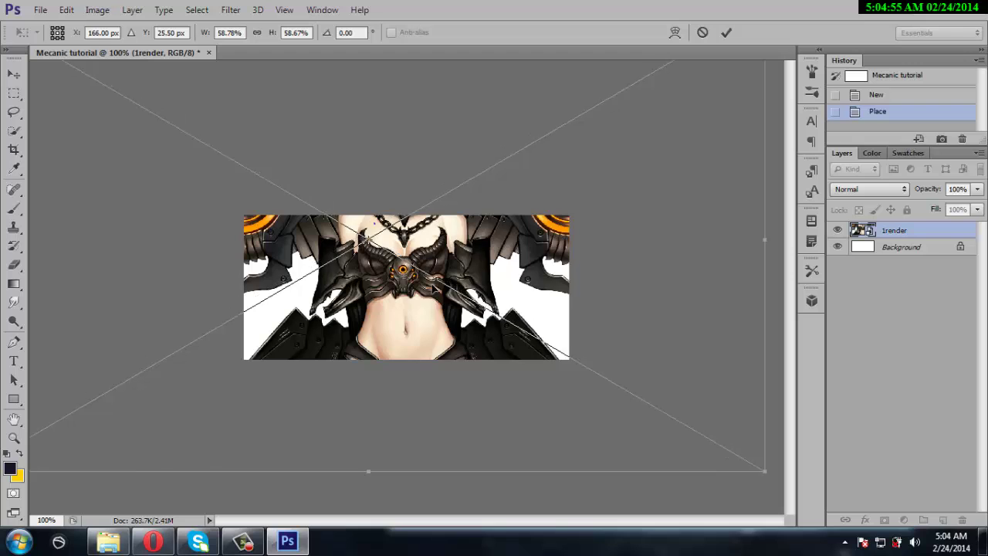
{"action": "mouse_move", "coordinate": [369, 216]}
{"action": "left_mouse_down"}
{"action": "mouse_move", "coordinate": [470, 335]}
{"action": "mouse_move", "coordinate": [484, 334]}
{"action": "mouse_move", "coordinate": [285, 138]}
{"action": "left_mouse_up"}
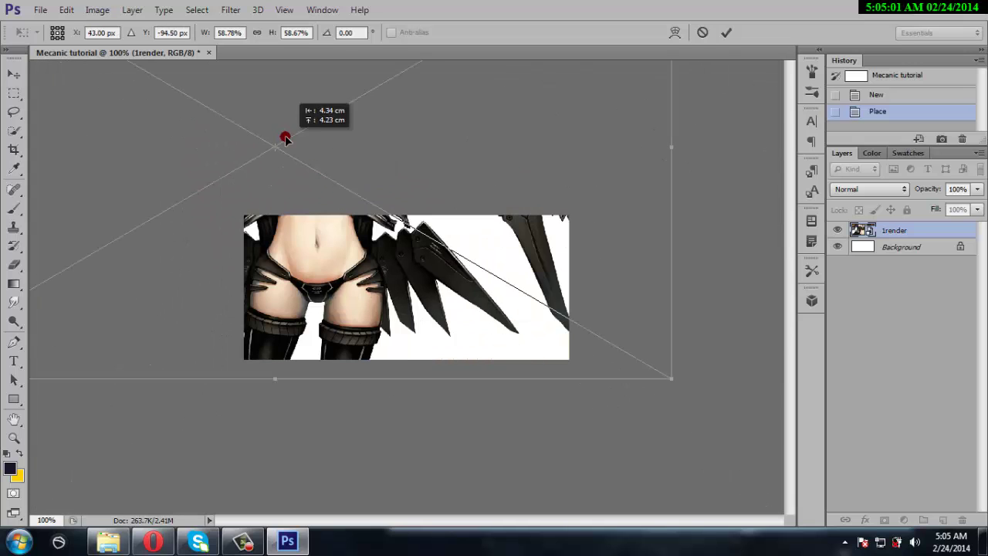
{"action": "left_click_drag", "start_coordinate": [646, 377], "coordinate": [528, 326]}
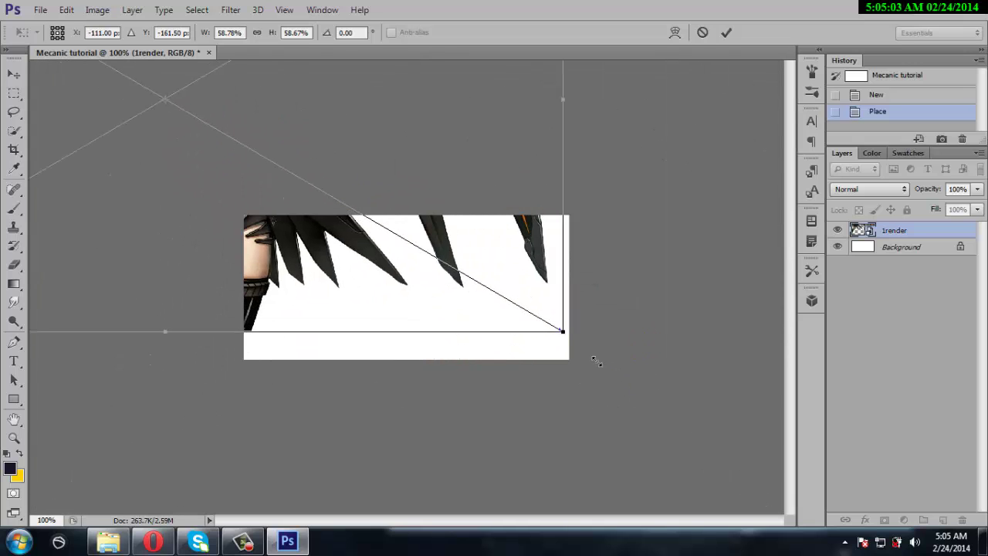
{"action": "left_click_drag", "start_coordinate": [597, 362], "coordinate": [746, 461]}
{"action": "mouse_move", "coordinate": [131, 122]}
{"action": "left_mouse_down"}
{"action": "mouse_move", "coordinate": [472, 328]}
{"action": "mouse_move", "coordinate": [342, 310]}
{"action": "left_mouse_up"}
{"action": "left_click", "coordinate": [17, 73]}
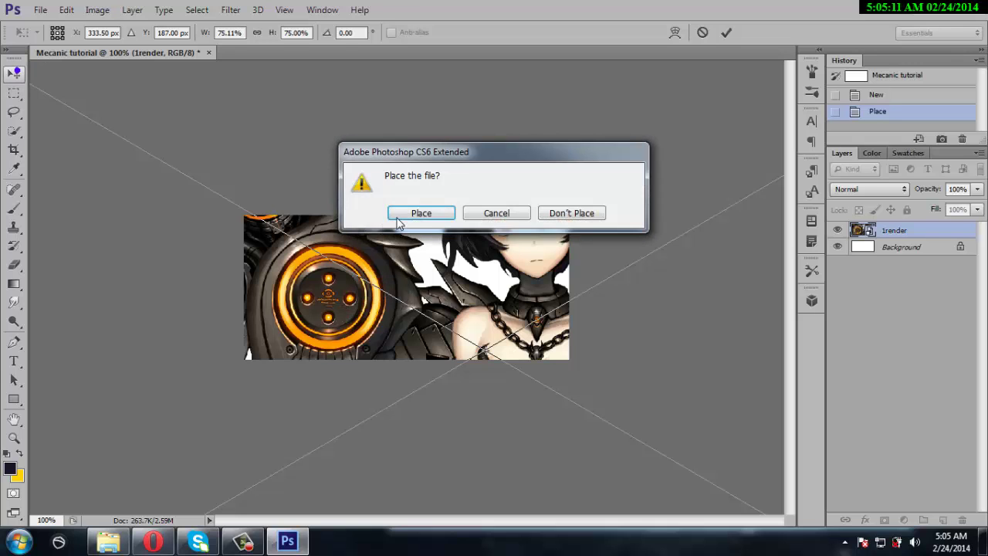
{"action": "left_click", "coordinate": [397, 213]}
{"action": "left_click_drag", "start_coordinate": [374, 283], "coordinate": [384, 283]}
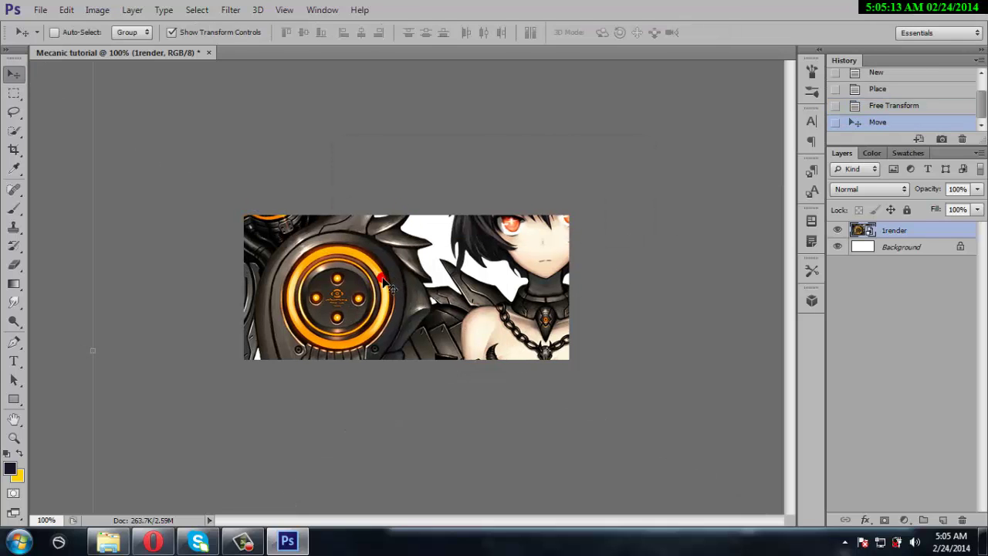
- Duplicate the render, shift the copy sideways, and erase the girl's face and chest from it
{"action": "key", "text": "ctrl+j"}
{"action": "mouse_move", "coordinate": [533, 285]}
{"action": "left_mouse_down"}
{"action": "mouse_move", "coordinate": [291, 277]}
{"action": "mouse_move", "coordinate": [306, 286]}
{"action": "left_mouse_up"}
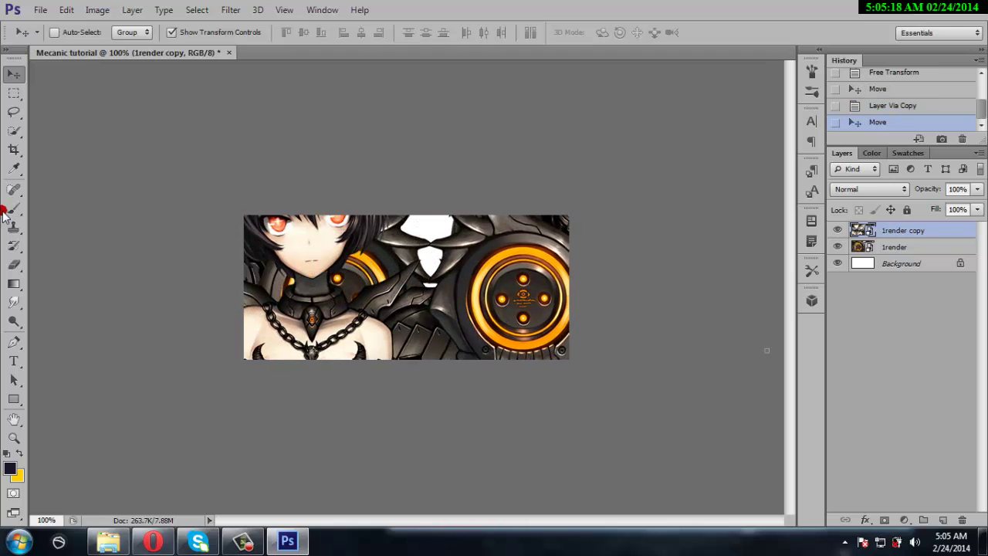
{"action": "left_click", "coordinate": [16, 265]}
{"action": "left_click", "coordinate": [390, 301]}
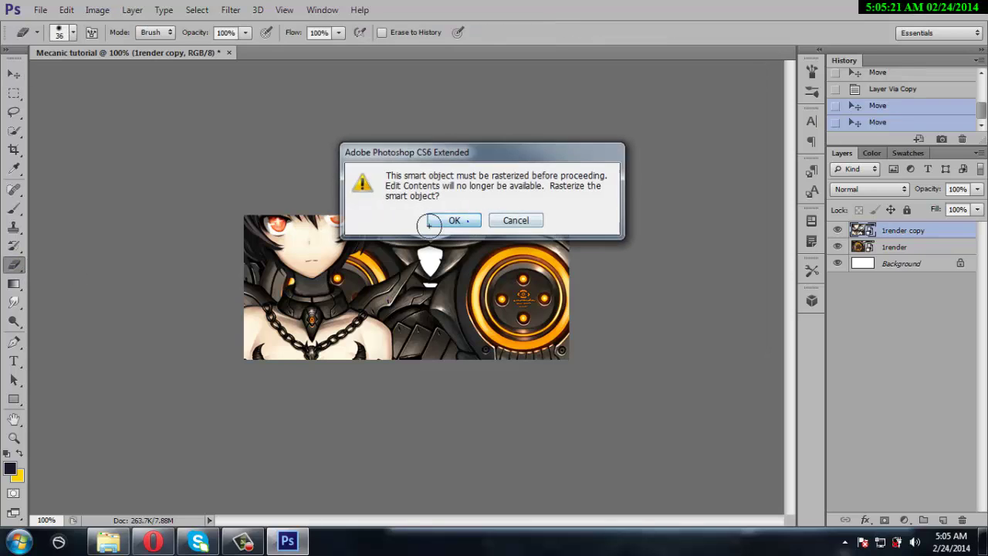
{"action": "left_click", "coordinate": [453, 221]}
{"action": "left_click_drag", "start_coordinate": [311, 324], "coordinate": [313, 333]}
{"action": "right_click", "coordinate": [313, 333]}
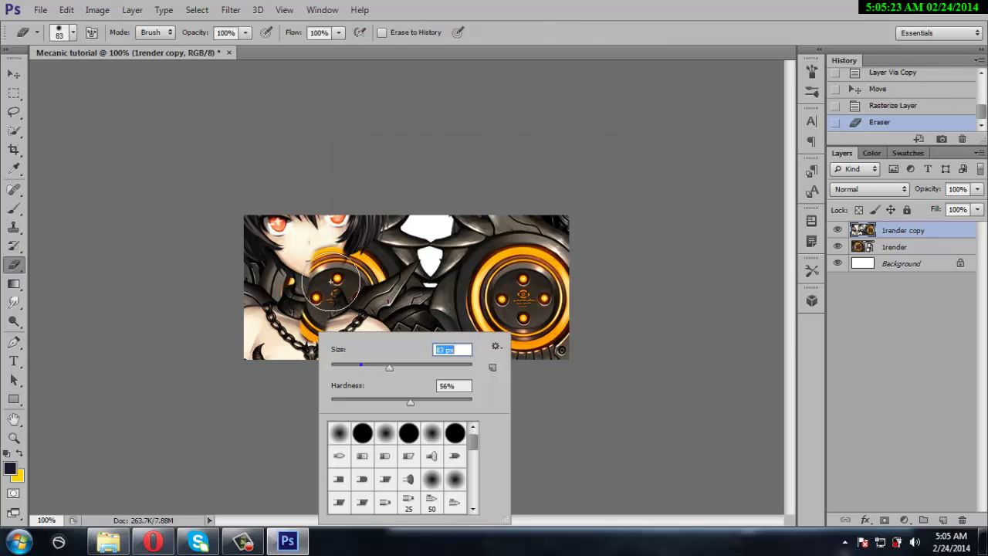
{"action": "mouse_move", "coordinate": [336, 282]}
{"action": "left_mouse_down"}
{"action": "mouse_move", "coordinate": [278, 255]}
{"action": "mouse_move", "coordinate": [257, 195]}
{"action": "left_mouse_up"}
{"action": "mouse_move", "coordinate": [309, 257]}
{"action": "left_mouse_down"}
{"action": "mouse_move", "coordinate": [443, 372]}
{"action": "mouse_move", "coordinate": [240, 434]}
{"action": "left_mouse_up"}
- Offset 1render and 1render copy so two glowing gears flank the banner's center
{"action": "key", "text": "v"}
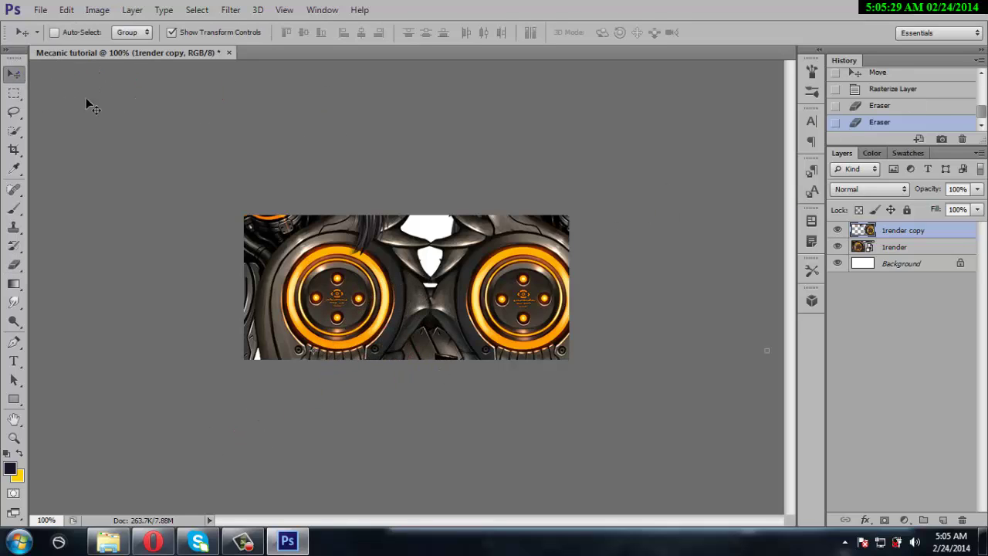
{"action": "left_click_drag", "start_coordinate": [513, 289], "coordinate": [487, 295]}
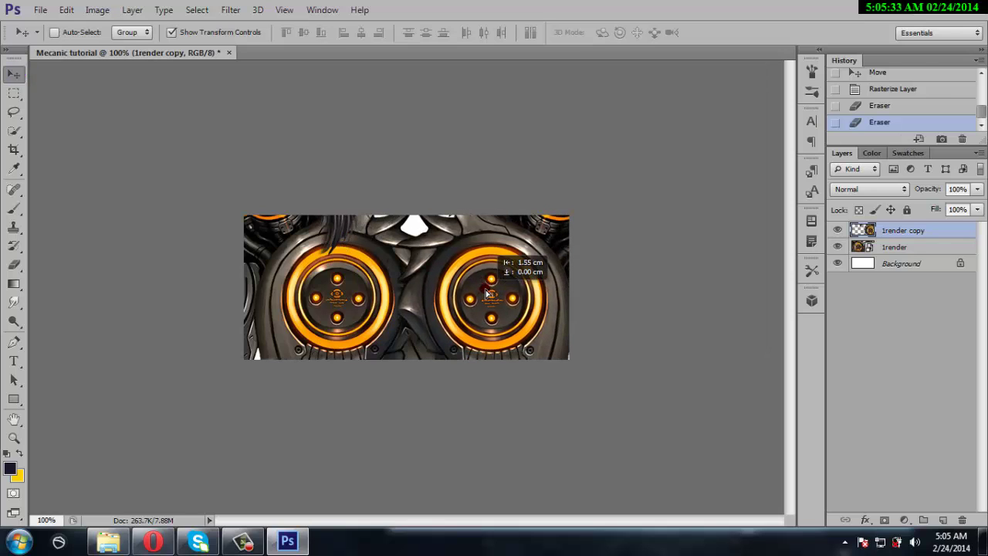
{"action": "left_click_drag", "start_coordinate": [487, 295], "coordinate": [487, 287]}
{"action": "left_click", "coordinate": [898, 244]}
{"action": "mouse_move", "coordinate": [372, 288]}
{"action": "left_mouse_down"}
{"action": "mouse_move", "coordinate": [349, 289]}
{"action": "mouse_move", "coordinate": [358, 292]}
{"action": "left_mouse_up"}
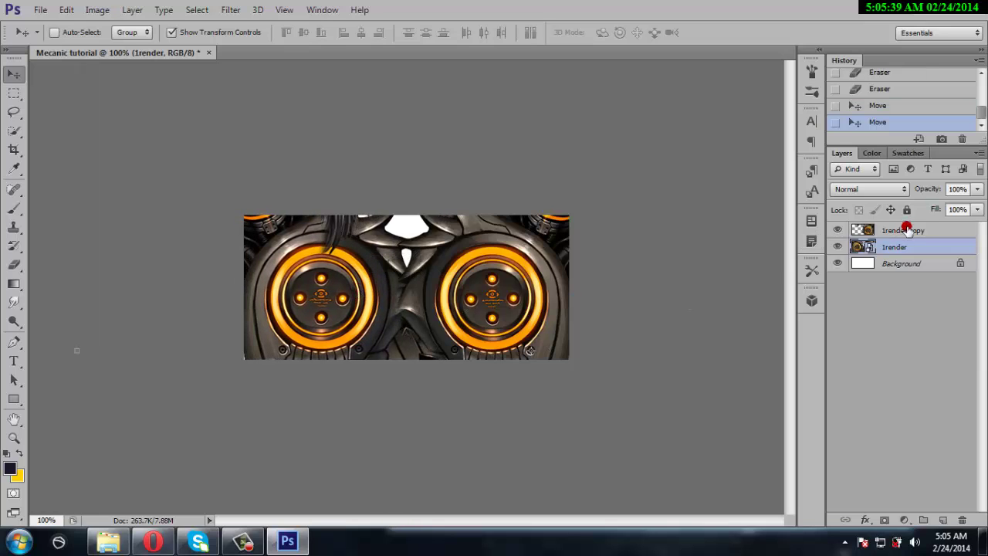
{"action": "left_click", "coordinate": [907, 229]}
{"action": "left_click_drag", "start_coordinate": [465, 293], "coordinate": [483, 297]}
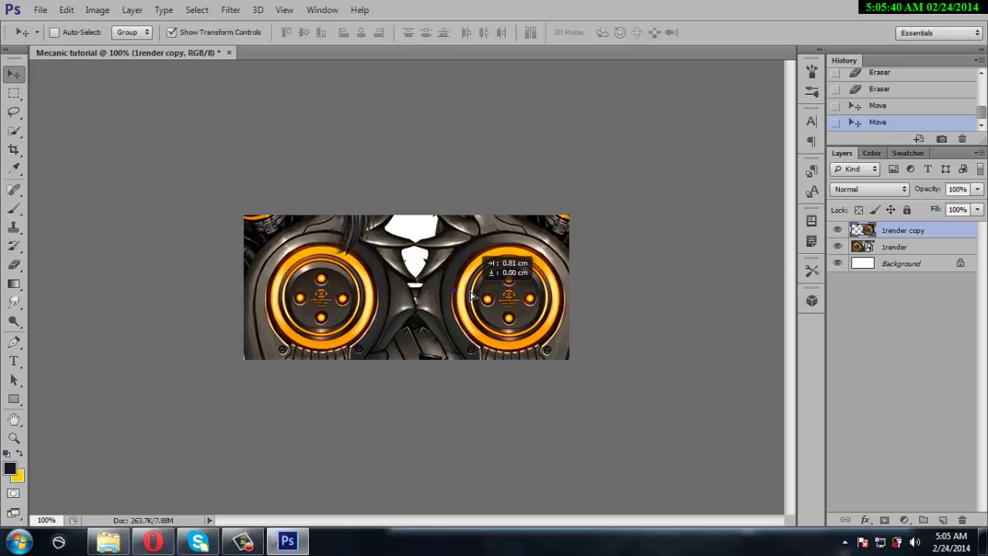
{"action": "left_click", "coordinate": [907, 251]}
{"action": "mouse_move", "coordinate": [389, 287]}
{"action": "left_mouse_down"}
{"action": "mouse_move", "coordinate": [331, 298]}
{"action": "mouse_move", "coordinate": [355, 297]}
{"action": "left_mouse_up"}
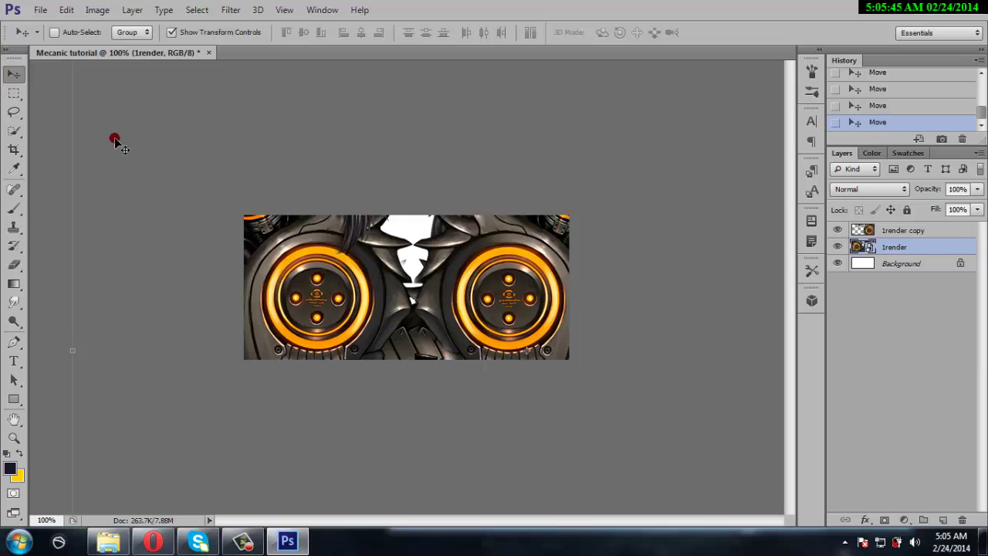
- At 60% zoom, enlarge and reposition the 1render layer with Free Transform
{"action": "type", "text": "60"}
{"action": "left_click", "coordinate": [16, 521]}
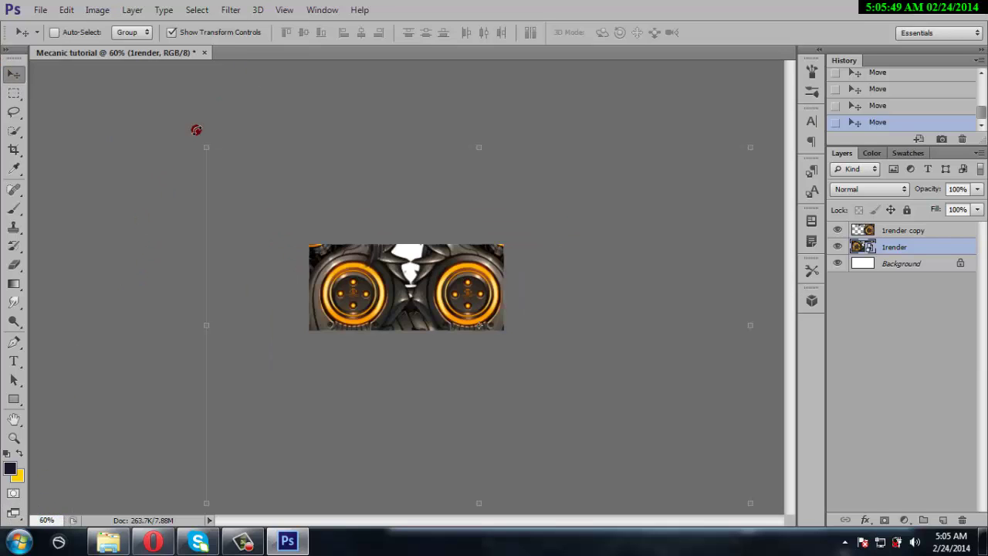
{"action": "left_click_drag", "start_coordinate": [207, 144], "coordinate": [188, 137]}
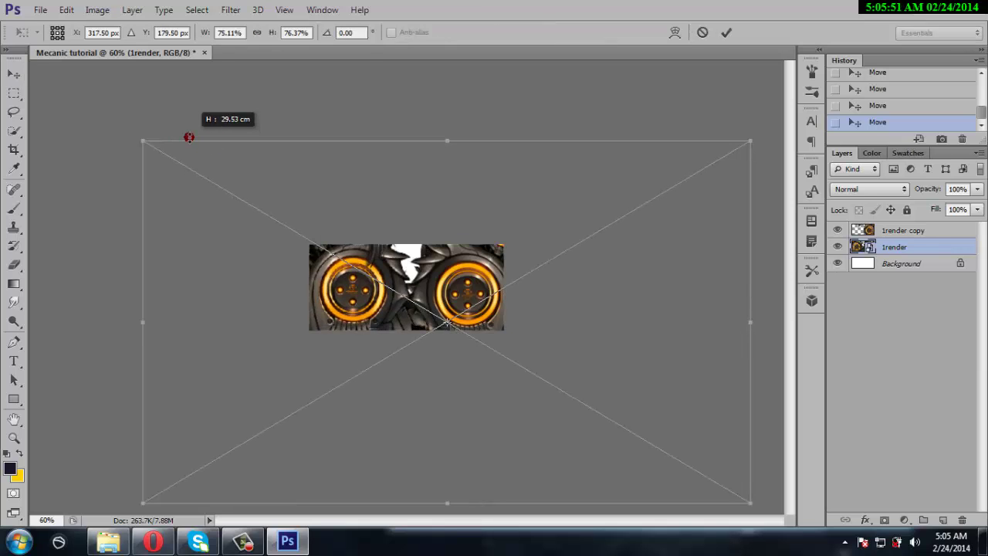
{"action": "key", "text": "Escape"}
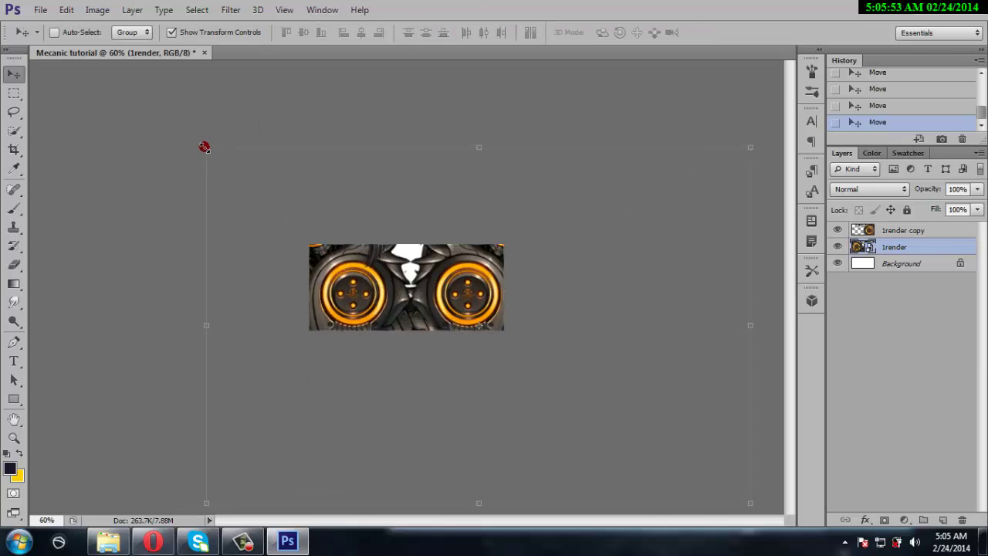
{"action": "mouse_move", "coordinate": [204, 146]}
{"action": "left_mouse_down"}
{"action": "mouse_move", "coordinate": [142, 148]}
{"action": "mouse_move", "coordinate": [59, 99]}
{"action": "left_mouse_up"}
{"action": "left_click_drag", "start_coordinate": [275, 276], "coordinate": [333, 298]}
{"action": "left_click", "coordinate": [14, 74]}
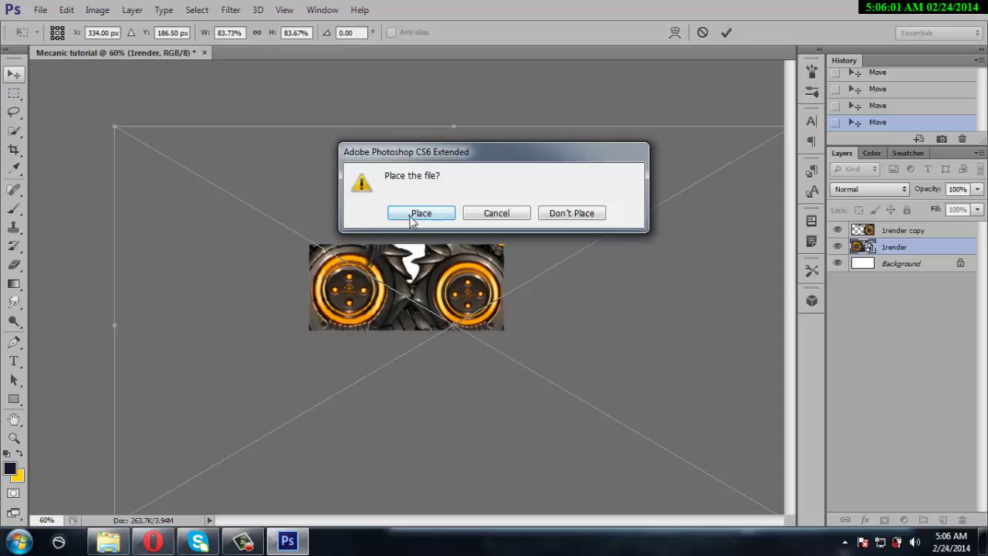
{"action": "left_click", "coordinate": [409, 215]}
- Enlarge and move the 1render copy layer, then nudge 1render into symmetrical alignment
{"action": "left_click", "coordinate": [926, 233]}
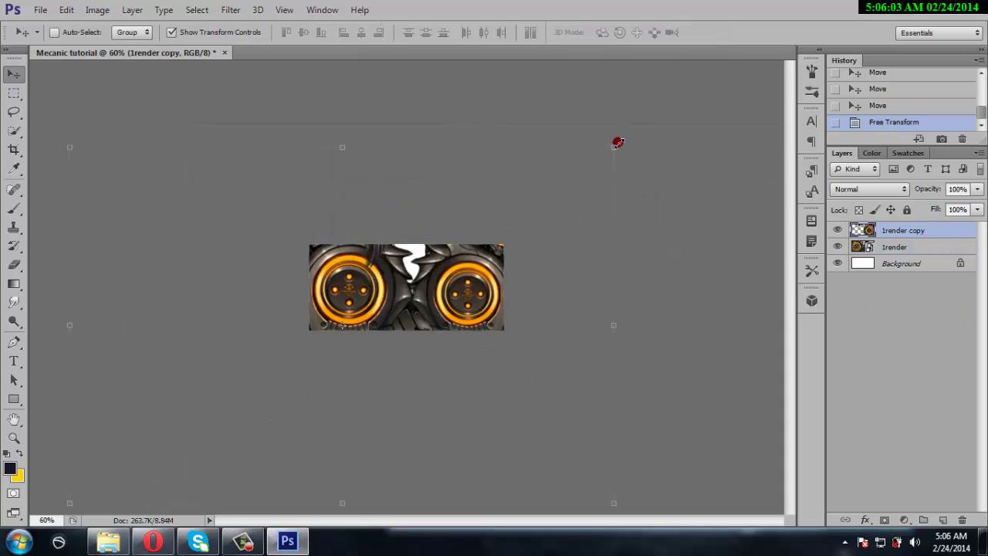
{"action": "left_click_drag", "start_coordinate": [615, 145], "coordinate": [701, 108]}
{"action": "left_click_drag", "start_coordinate": [603, 253], "coordinate": [551, 278]}
{"action": "left_click", "coordinate": [17, 71]}
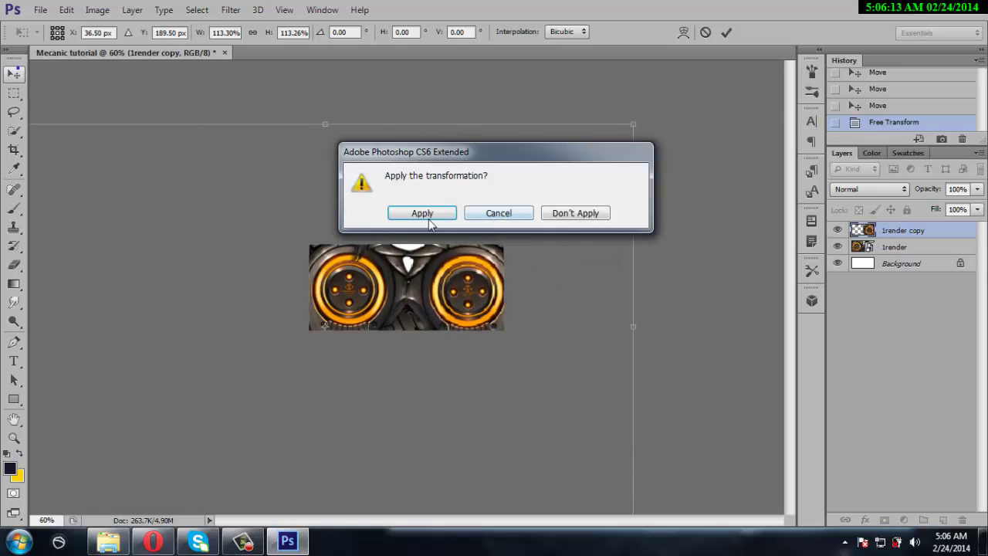
{"action": "left_click", "coordinate": [420, 212]}
{"action": "left_click", "coordinate": [893, 246]}
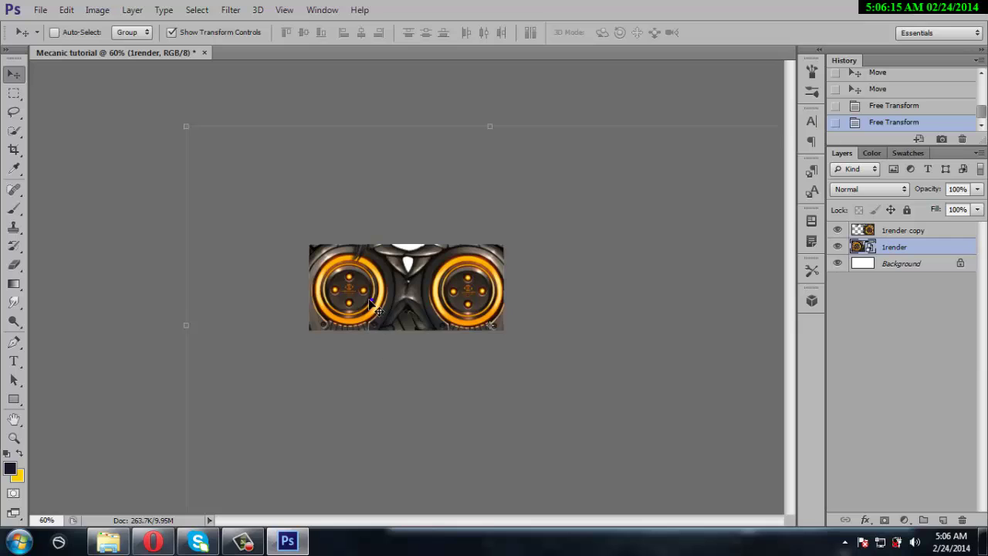
{"action": "left_click_drag", "start_coordinate": [369, 299], "coordinate": [365, 299]}
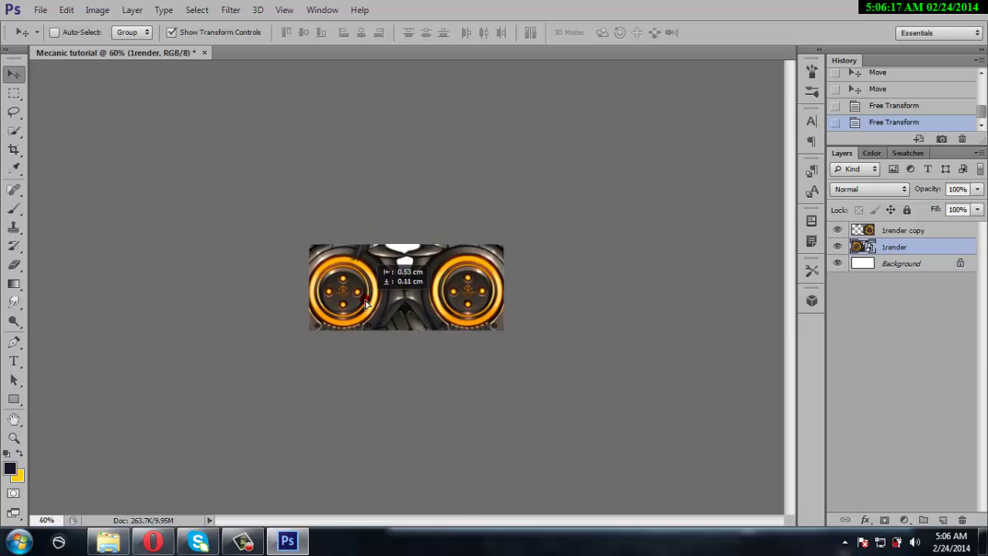
{"action": "left_click_drag", "start_coordinate": [365, 301], "coordinate": [364, 300]}
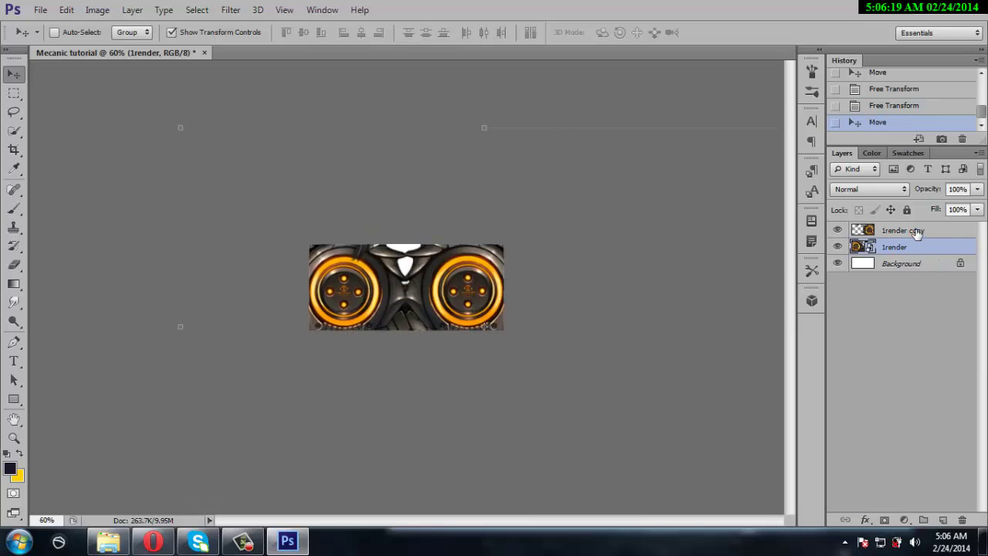
- Erase unwanted detail from the 1render copy and set the view zoom to 100%
{"action": "left_click", "coordinate": [916, 231]}
{"action": "left_click", "coordinate": [14, 263]}
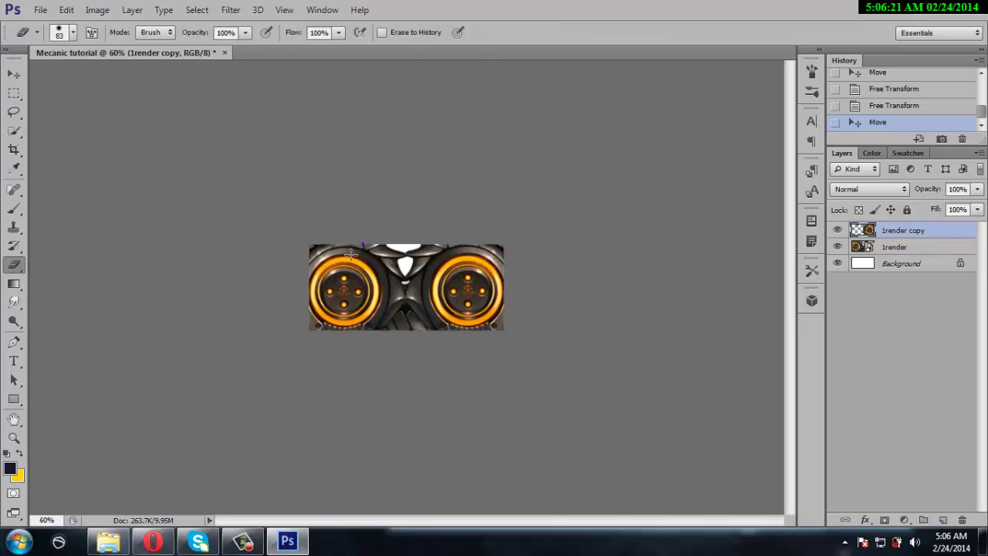
{"action": "left_click_drag", "start_coordinate": [369, 207], "coordinate": [324, 426]}
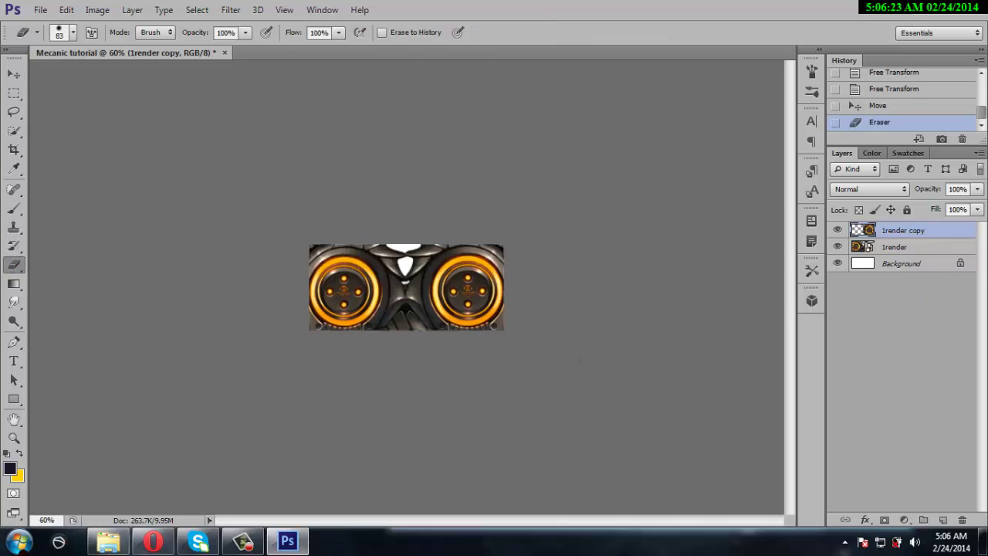
{"action": "left_click", "coordinate": [52, 519]}
{"action": "type", "text": "100"}
{"action": "key", "text": "Return"}
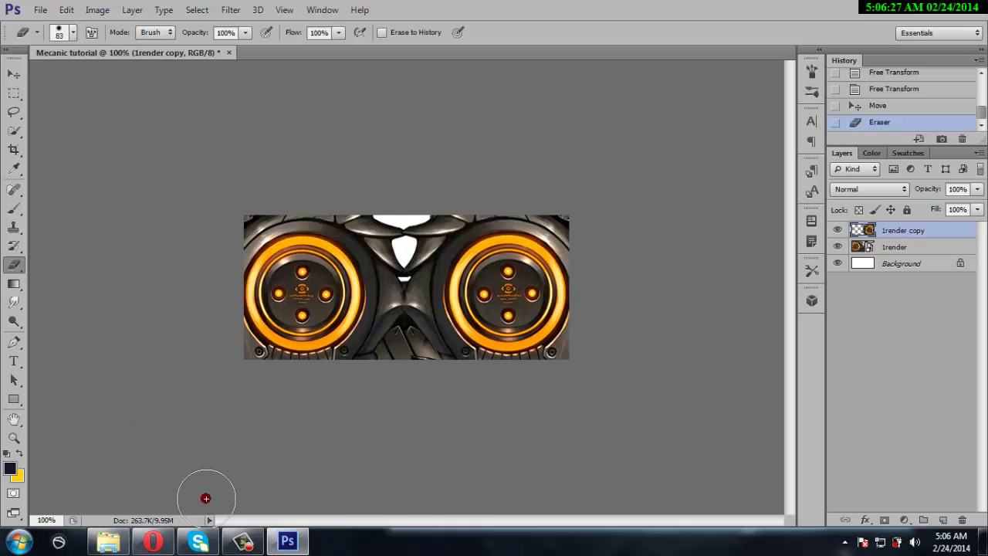
- Place another 1render on top, scaled to about 35% with the girl centered on the banner
{"action": "left_click", "coordinate": [108, 542]}
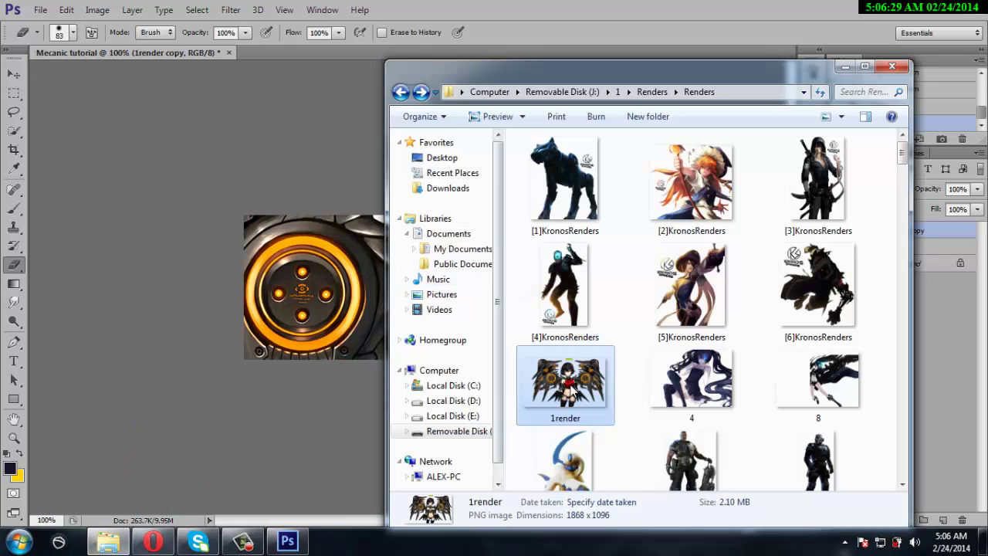
{"action": "left_click_drag", "start_coordinate": [575, 393], "coordinate": [463, 324]}
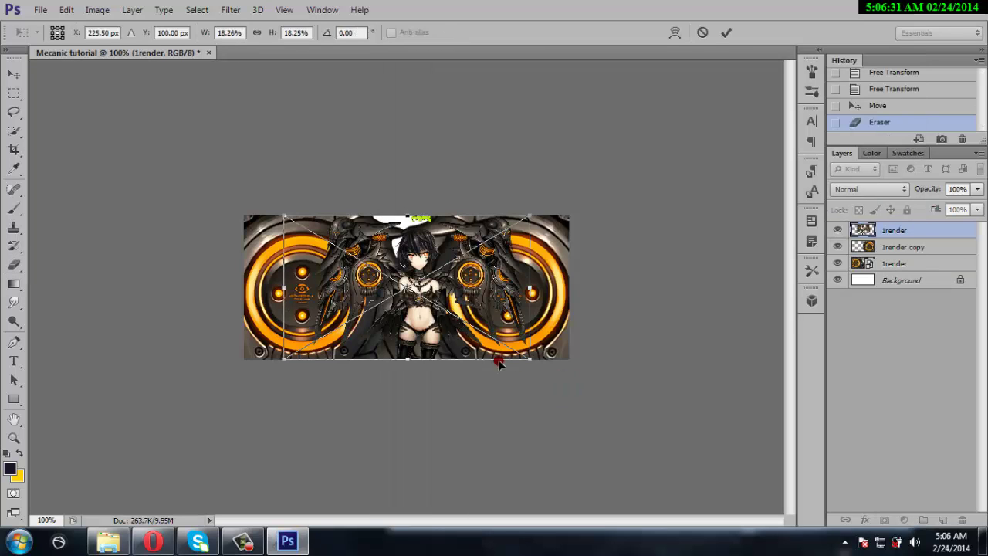
{"action": "left_click_drag", "start_coordinate": [530, 362], "coordinate": [677, 486]}
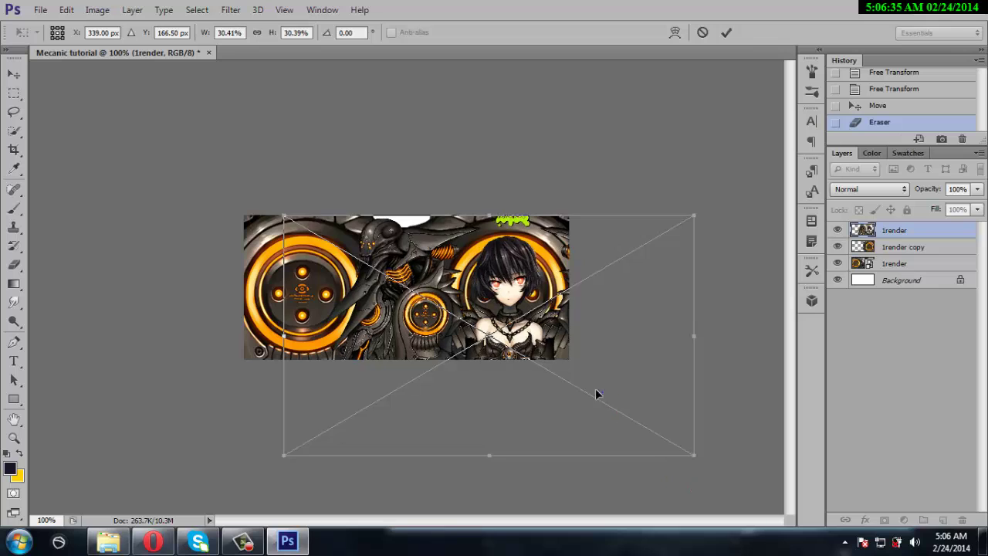
{"action": "left_click_drag", "start_coordinate": [595, 393], "coordinate": [503, 374]}
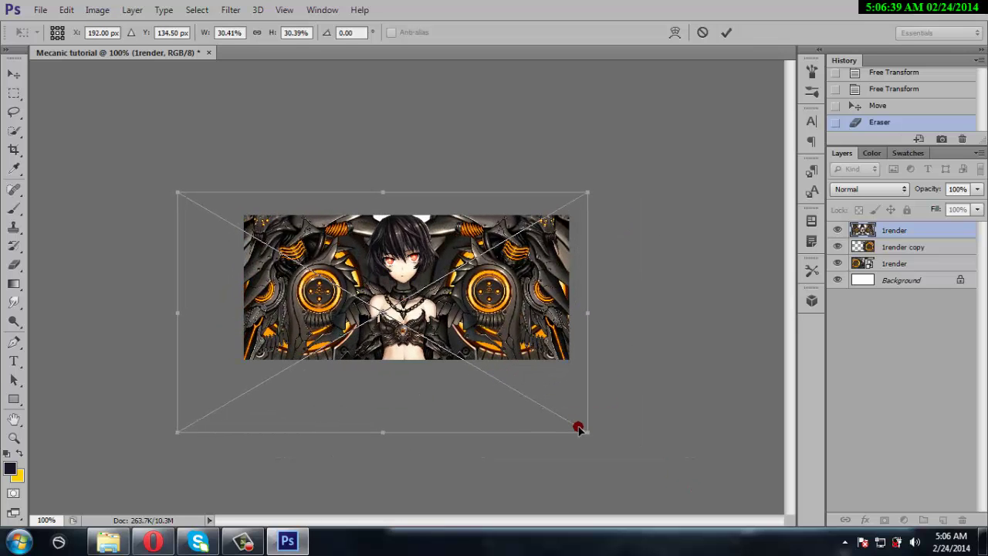
{"action": "left_click_drag", "start_coordinate": [586, 433], "coordinate": [653, 470]}
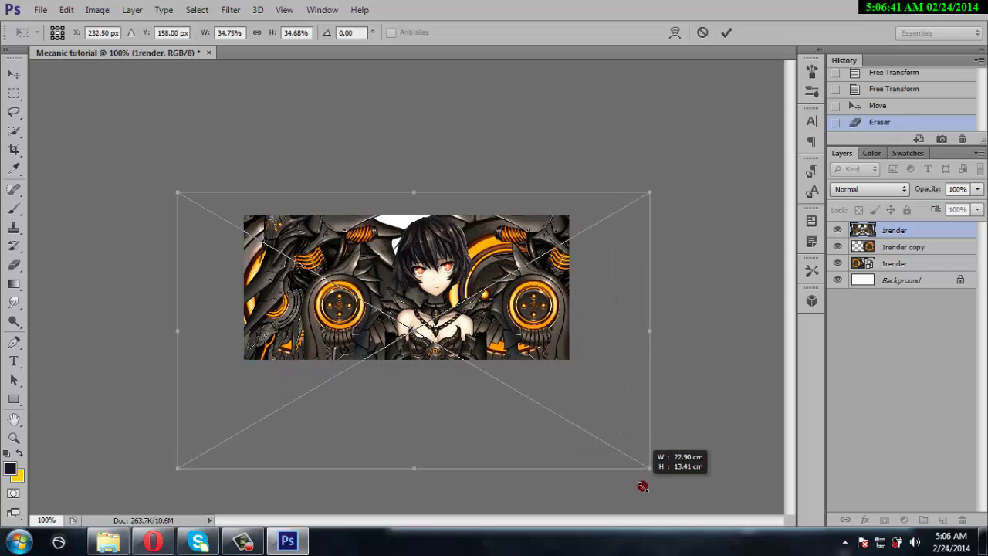
{"action": "left_click_drag", "start_coordinate": [590, 391], "coordinate": [560, 367]}
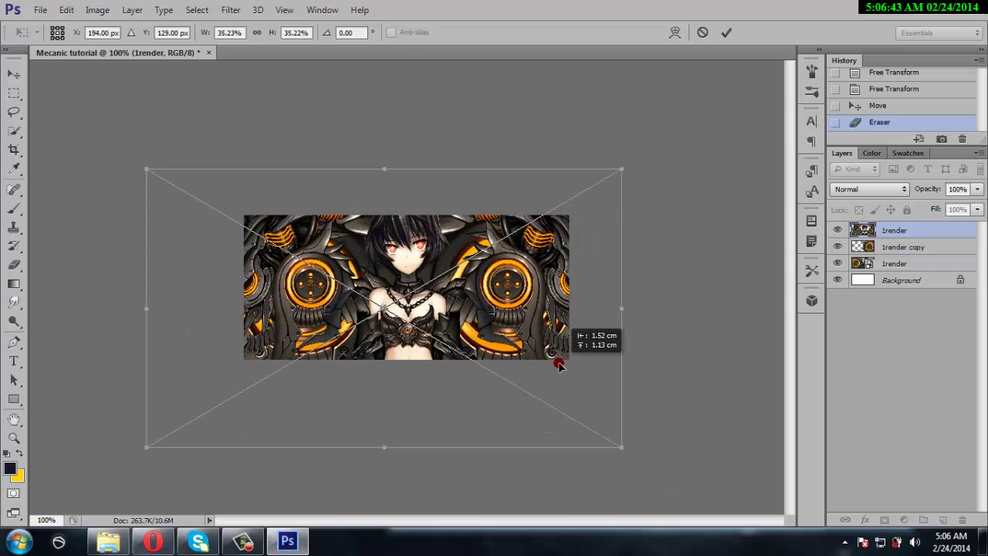
{"action": "left_click_drag", "start_coordinate": [560, 367], "coordinate": [559, 381]}
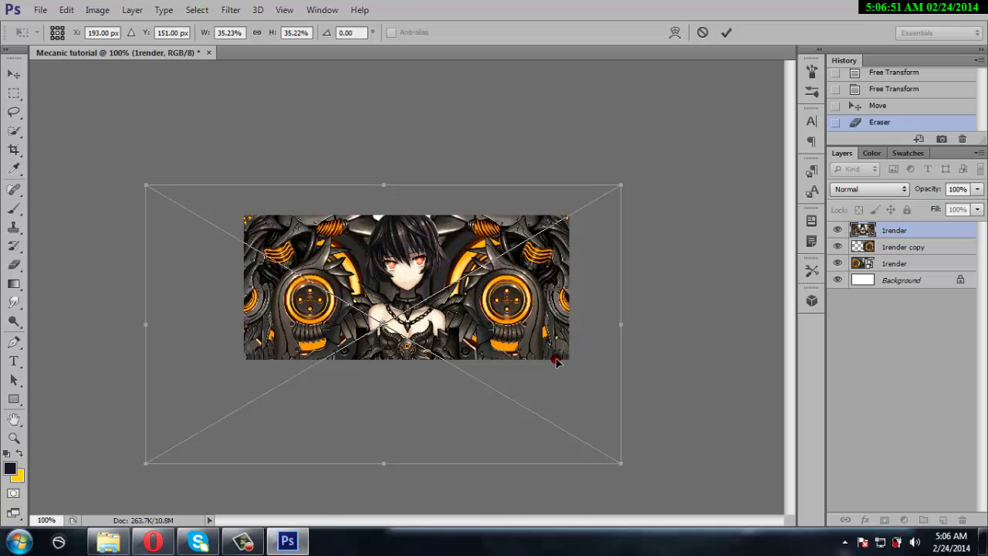
{"action": "left_click_drag", "start_coordinate": [559, 362], "coordinate": [553, 361]}
{"action": "left_click", "coordinate": [14, 73]}
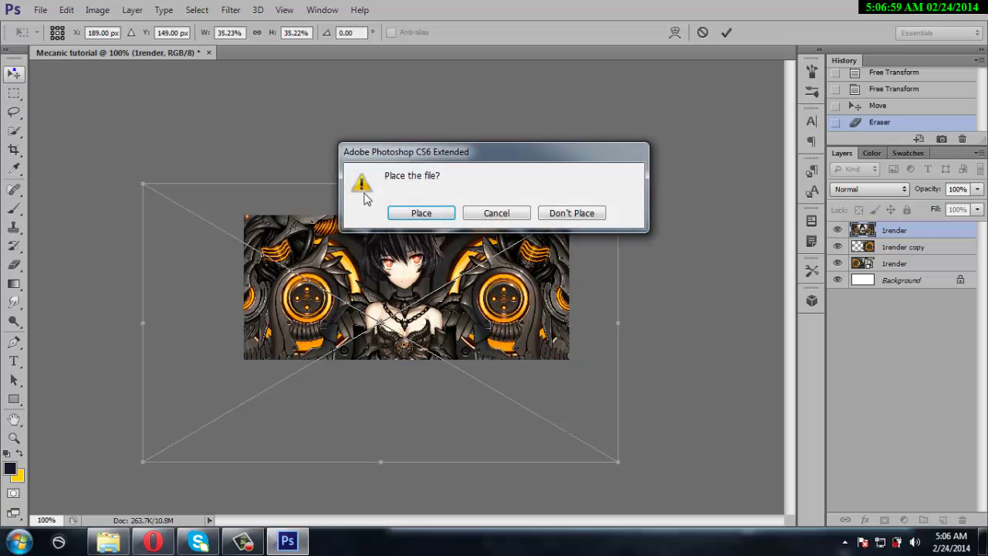
{"action": "left_click", "coordinate": [409, 214]}
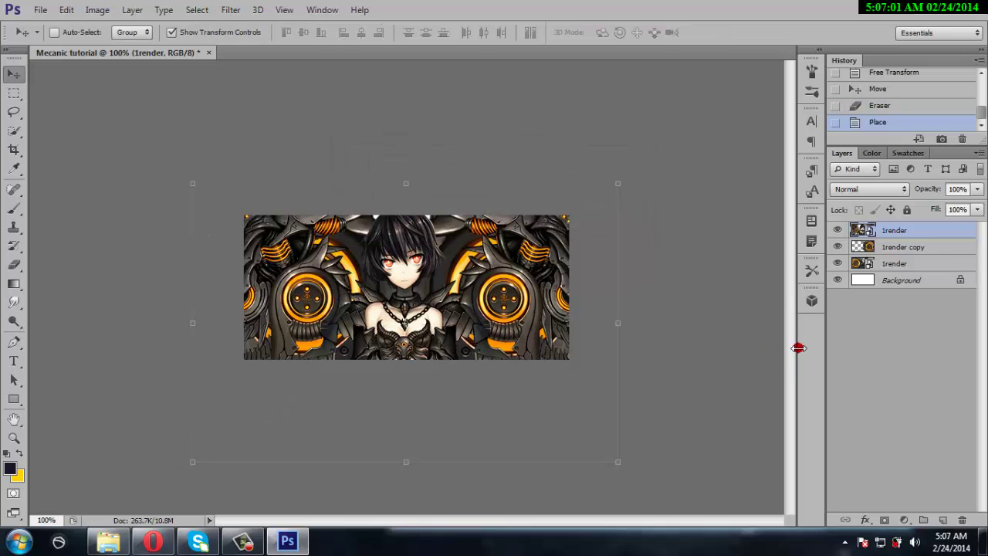
- Hide the girl render and stamp the visible background onto a new Layer 1 with Apply Image
{"action": "left_click", "coordinate": [837, 231]}
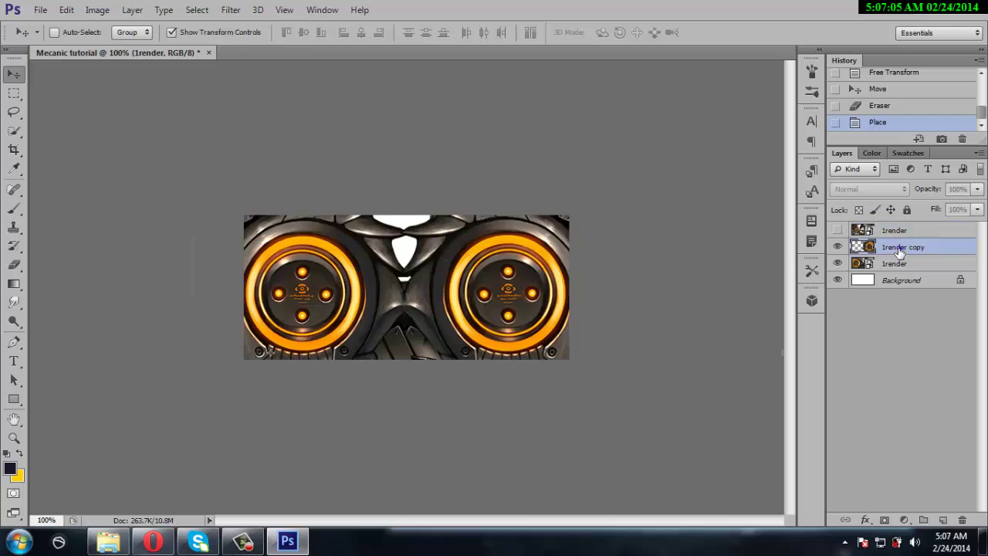
{"action": "left_click", "coordinate": [899, 247]}
{"action": "left_click", "coordinate": [896, 264], "text": "shift"}
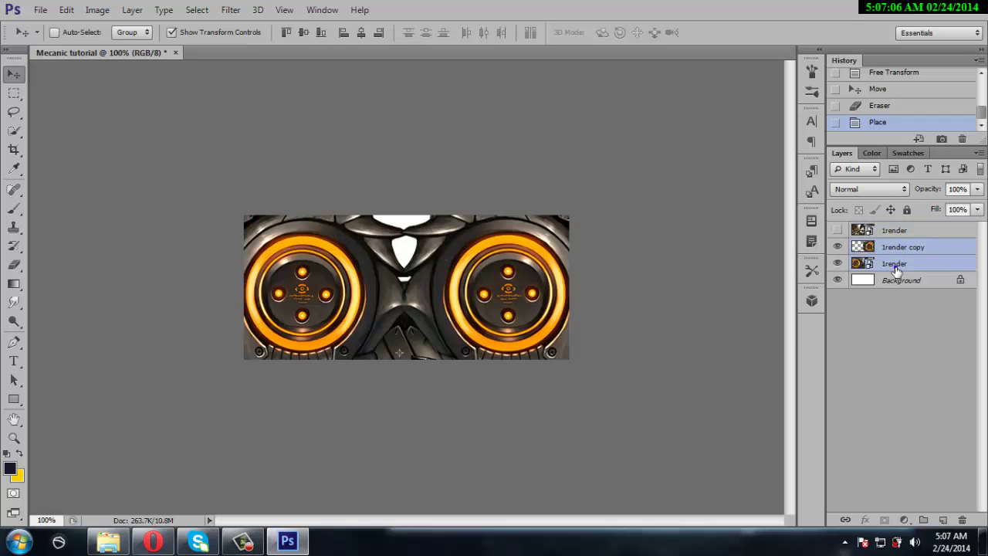
{"action": "left_click", "coordinate": [944, 520]}
{"action": "left_click", "coordinate": [98, 10]}
{"action": "left_click", "coordinate": [170, 219]}
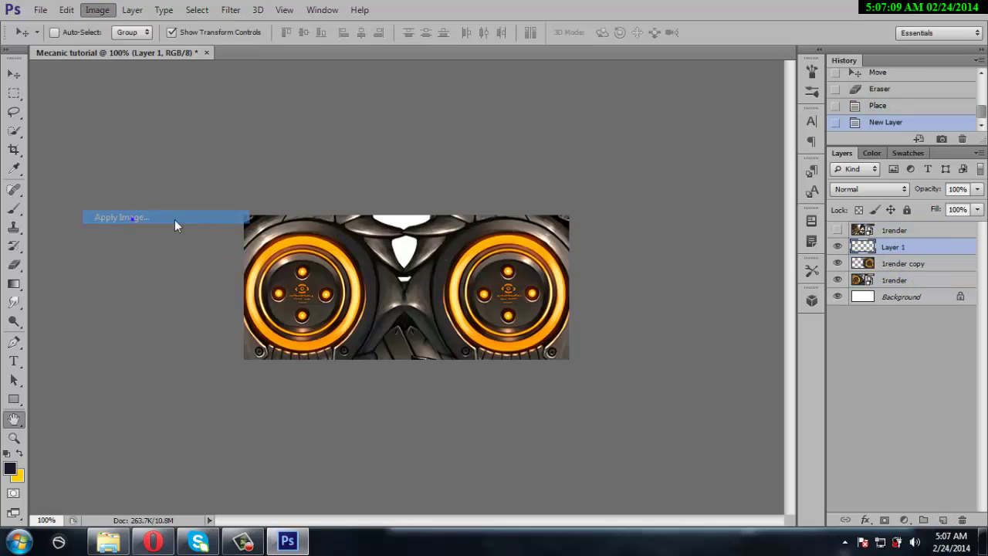
{"action": "left_click", "coordinate": [623, 148]}
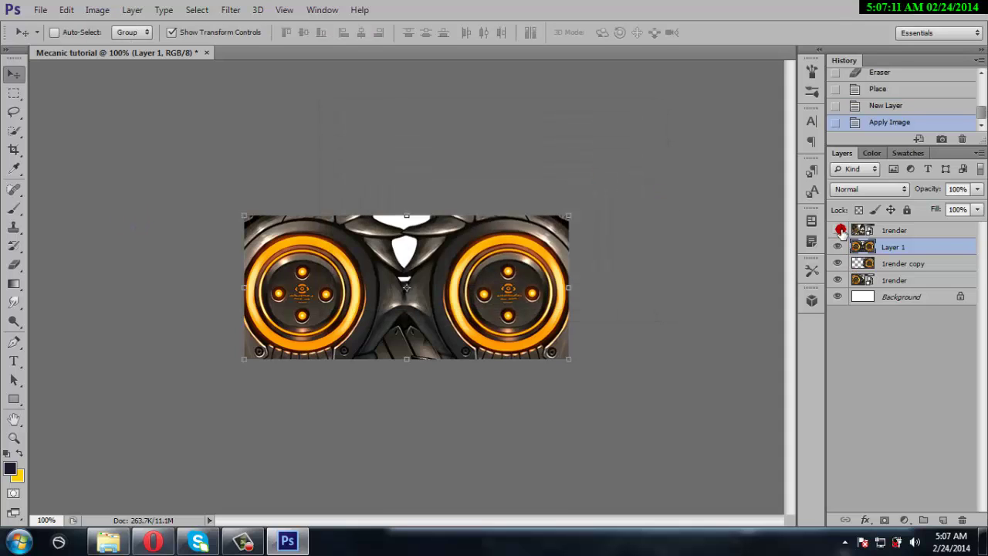
- Duplicate Layer 1 and give the copy a 3-pixel Gaussian Blur
{"action": "right_click", "coordinate": [914, 251]}
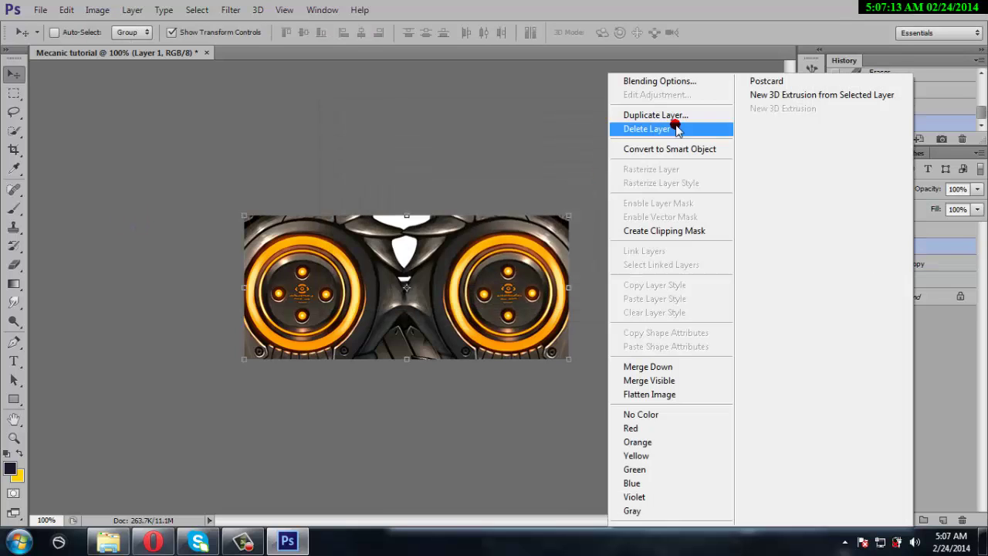
{"action": "left_click", "coordinate": [663, 115]}
{"action": "left_click", "coordinate": [640, 163]}
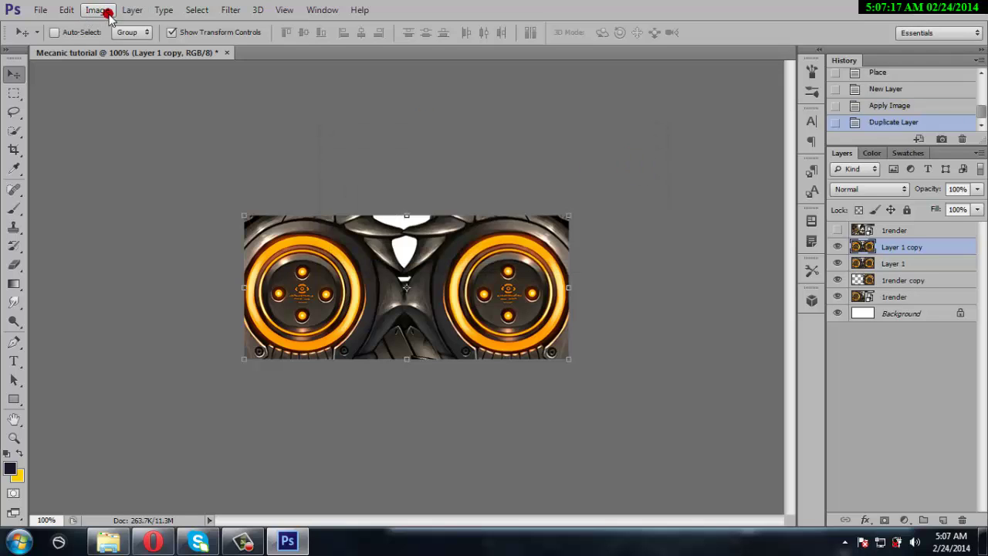
{"action": "left_click", "coordinate": [230, 10]}
{"action": "mouse_move", "coordinate": [239, 156]}
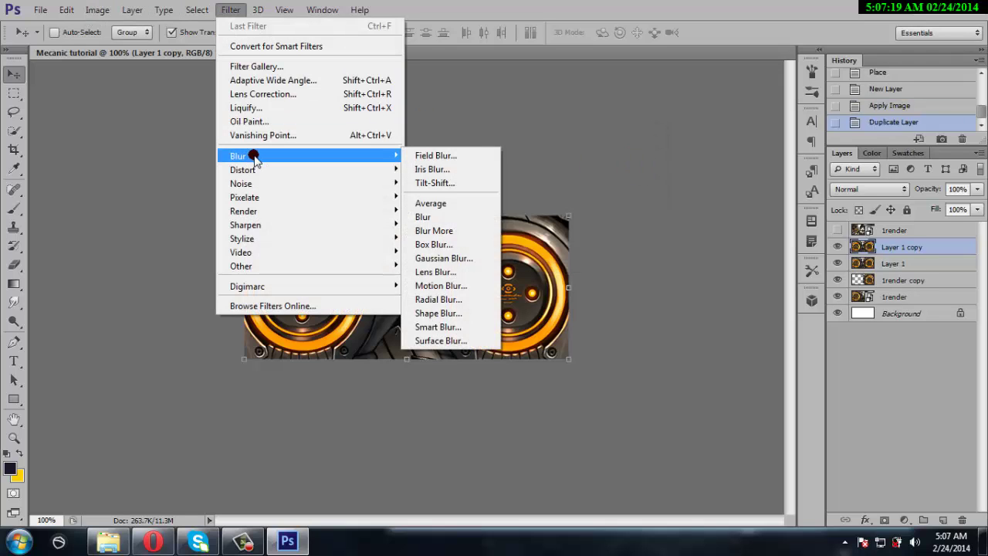
{"action": "left_click", "coordinate": [480, 260]}
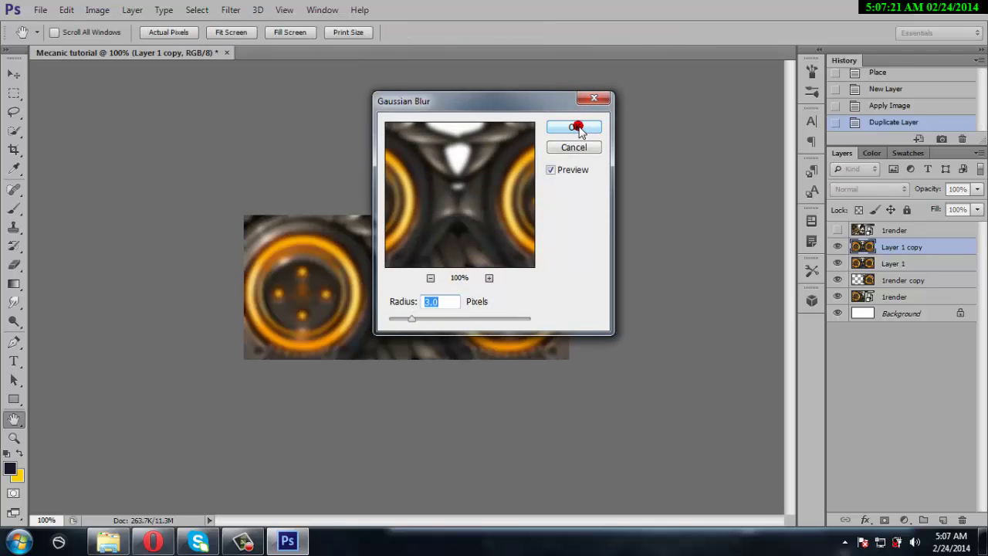
{"action": "left_click", "coordinate": [573, 128]}
- Set the blurred Layer 1 copy to Hard Light and show the girl render again
{"action": "key", "text": "v"}
{"action": "left_click", "coordinate": [870, 189]}
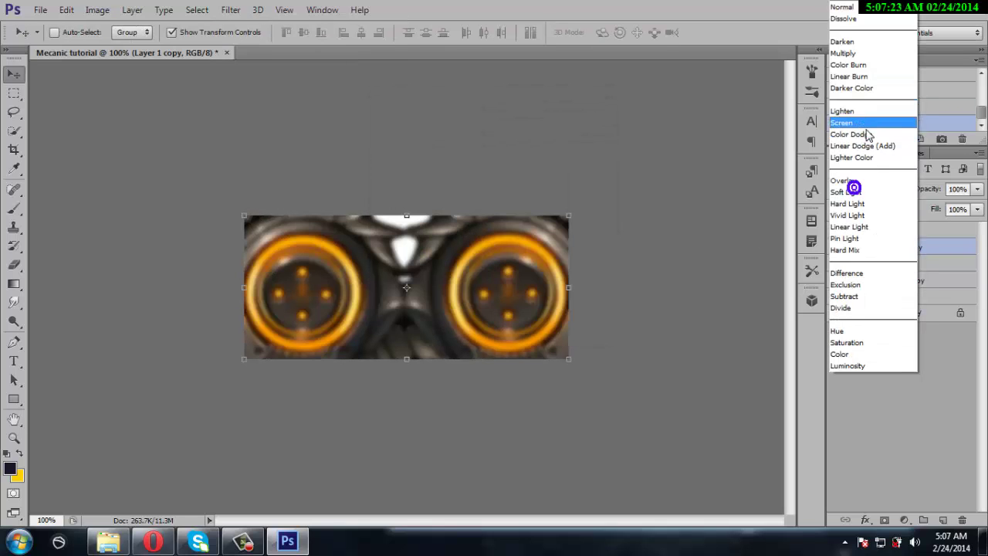
{"action": "left_click", "coordinate": [861, 191]}
{"action": "scroll", "coordinate": [864, 189], "scroll_direction": "down", "scroll_amount": 1}
{"action": "scroll", "coordinate": [864, 189], "scroll_direction": "up", "scroll_amount": 1}
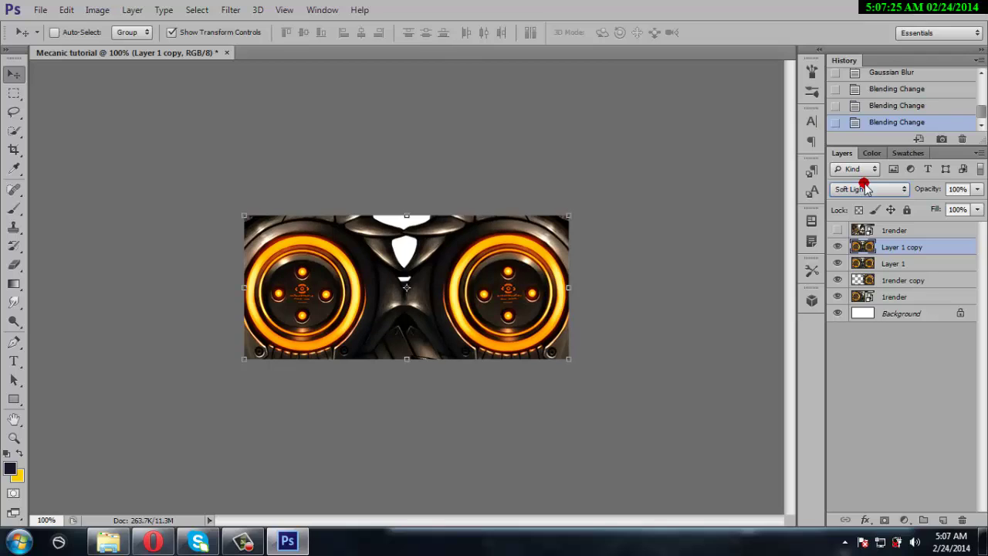
{"action": "scroll", "coordinate": [864, 191], "scroll_direction": "down", "scroll_amount": 1}
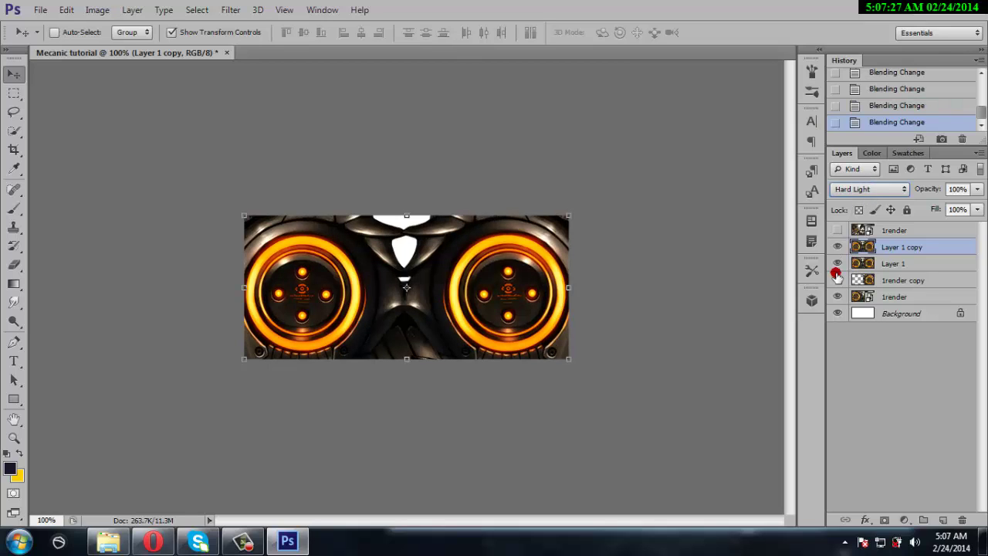
{"action": "left_click", "coordinate": [838, 230]}
{"action": "left_click", "coordinate": [911, 231]}
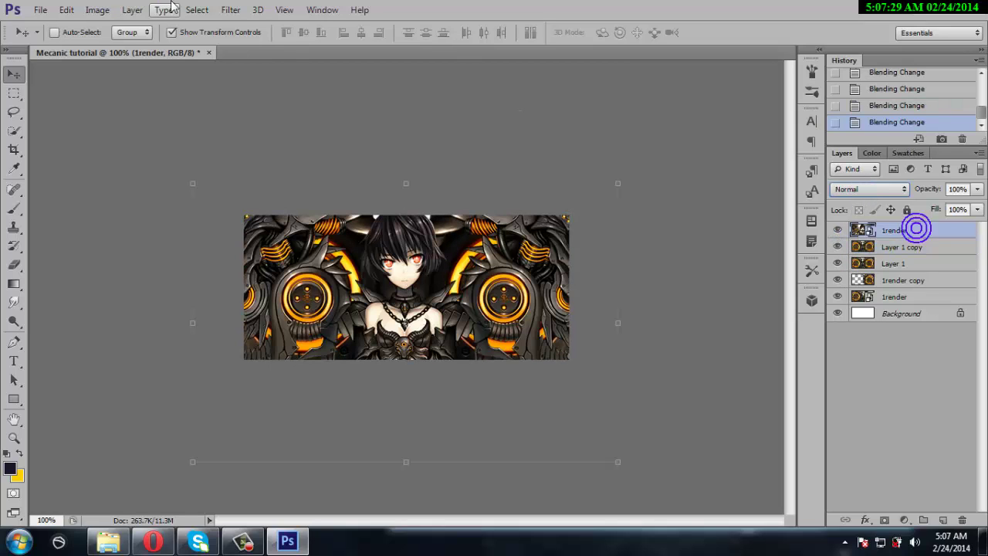
- Duplicate the girl render as '1render copy 2' and apply a Gaussian Blur to it
{"action": "right_click", "coordinate": [882, 245]}
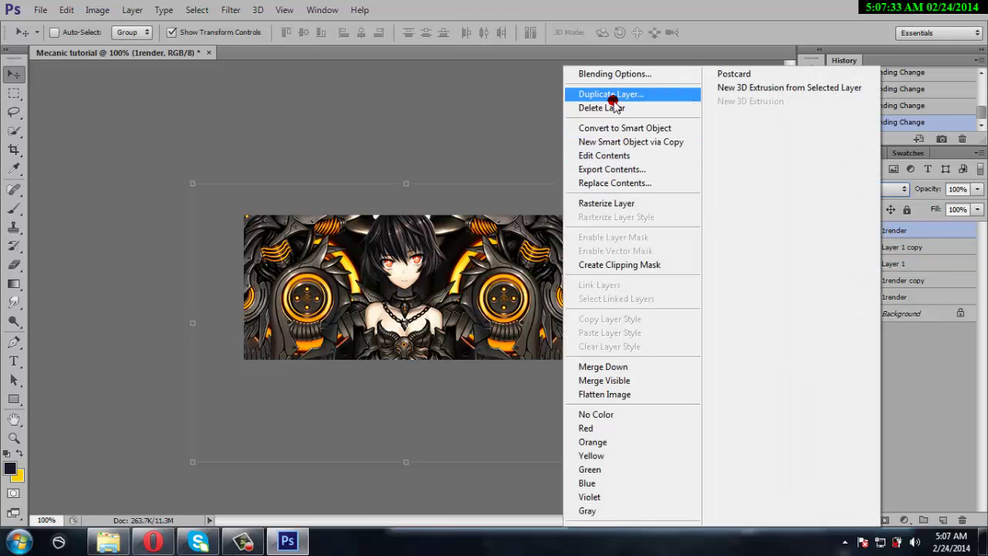
{"action": "left_click", "coordinate": [664, 92]}
{"action": "left_click", "coordinate": [611, 163]}
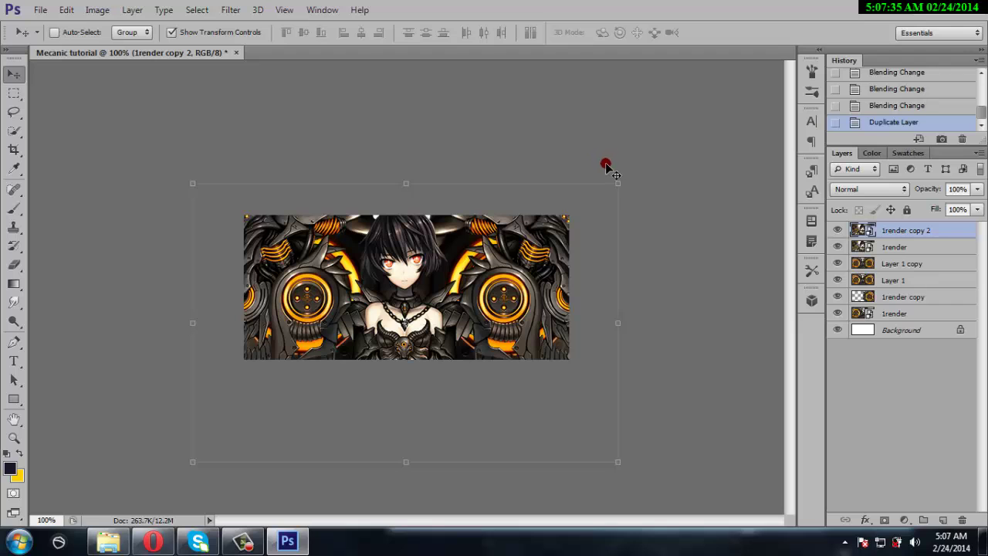
{"action": "left_click", "coordinate": [230, 9]}
{"action": "mouse_move", "coordinate": [237, 156]}
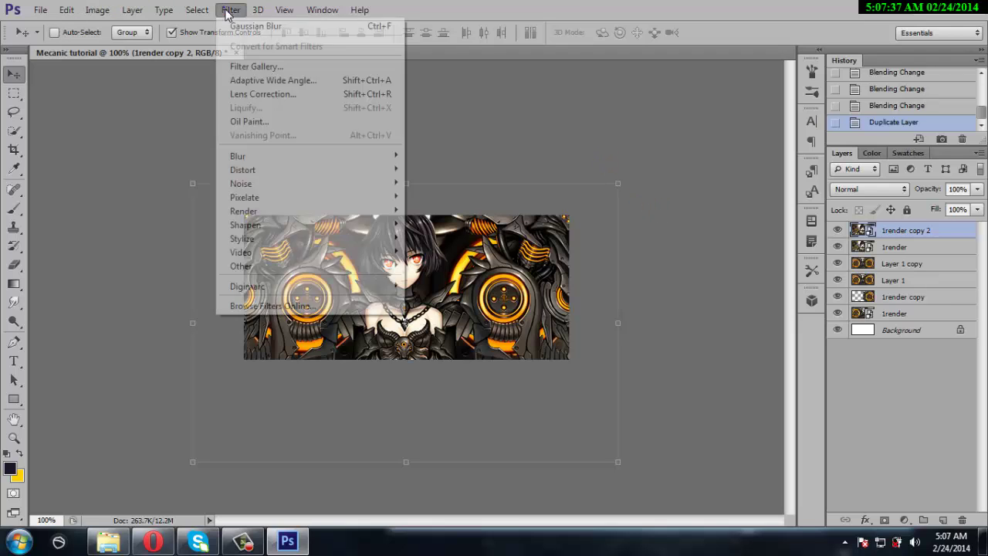
{"action": "left_click", "coordinate": [480, 258]}
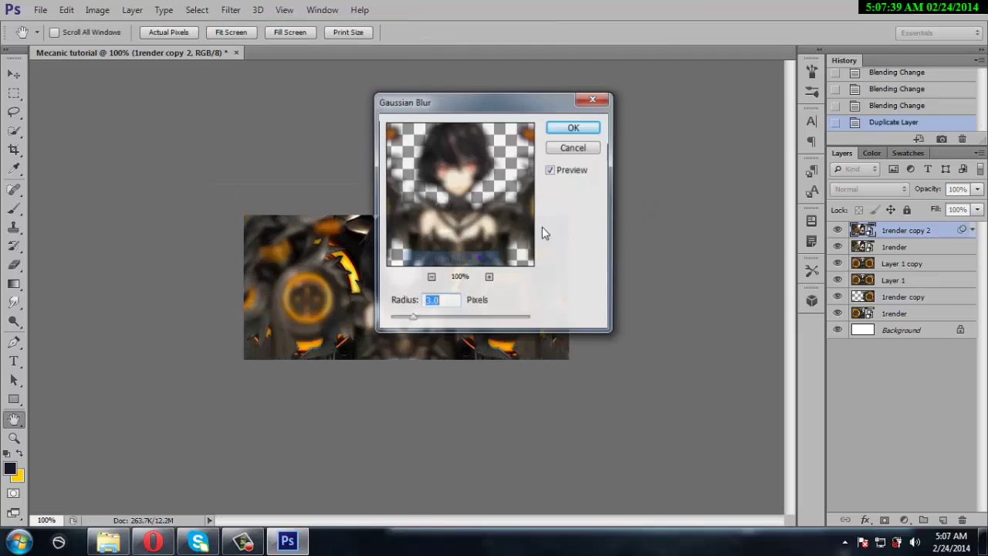
{"action": "left_click", "coordinate": [578, 127]}
- Set 1render copy 2 to Soft Light and nudge it together with the 1render layer
{"action": "left_click", "coordinate": [871, 189]}
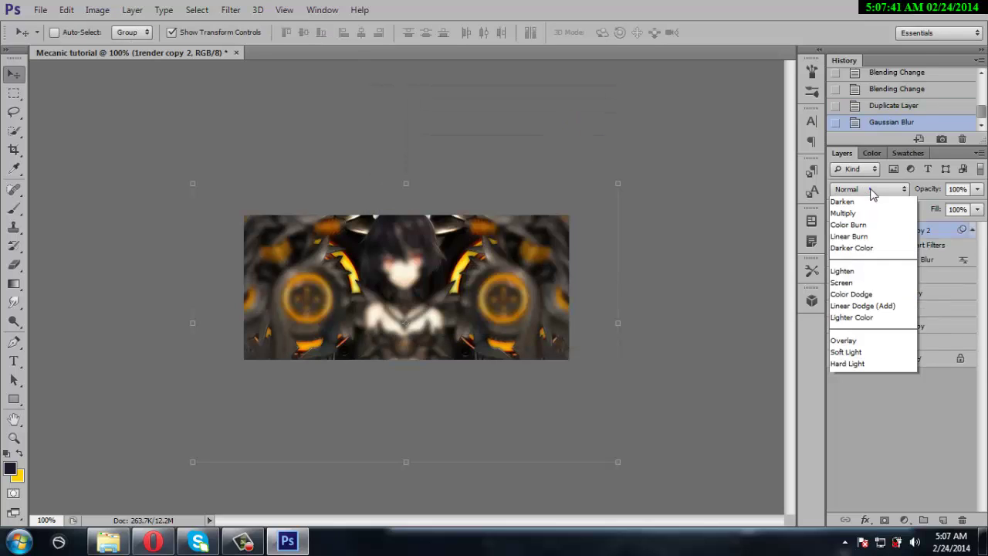
{"action": "left_click", "coordinate": [866, 180]}
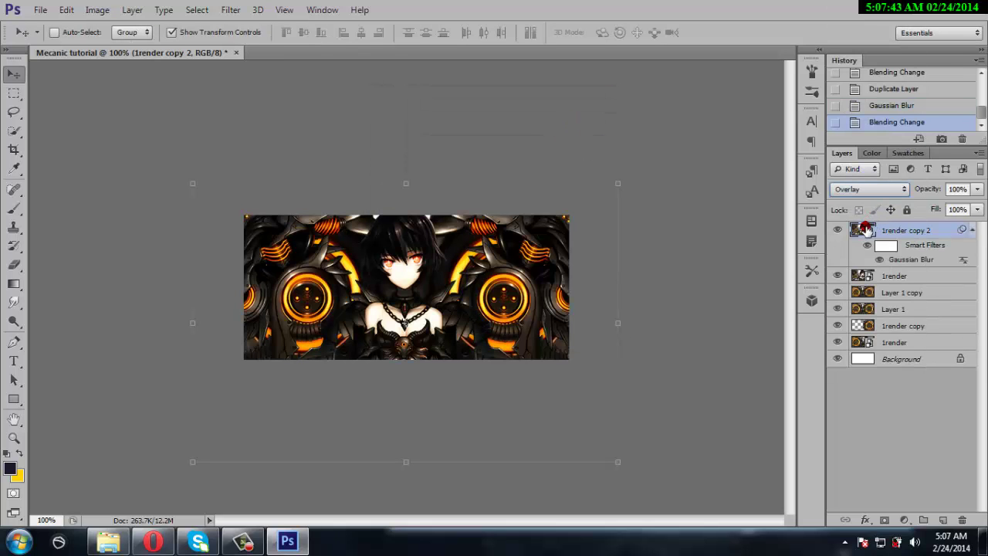
{"action": "scroll", "coordinate": [869, 193], "scroll_direction": "down", "scroll_amount": 1}
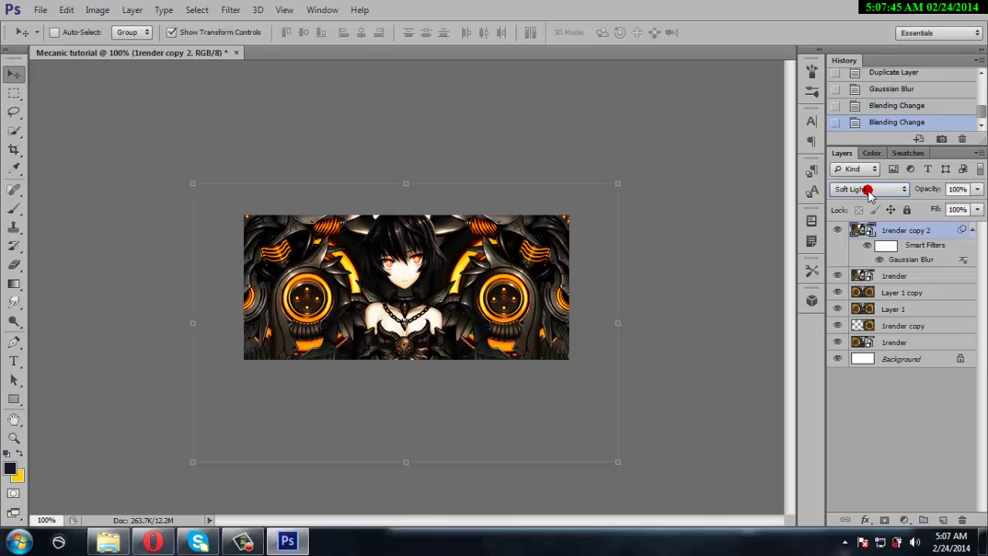
{"action": "scroll", "coordinate": [869, 193], "scroll_direction": "down", "scroll_amount": 1}
{"action": "scroll", "coordinate": [869, 193], "scroll_direction": "up", "scroll_amount": 1}
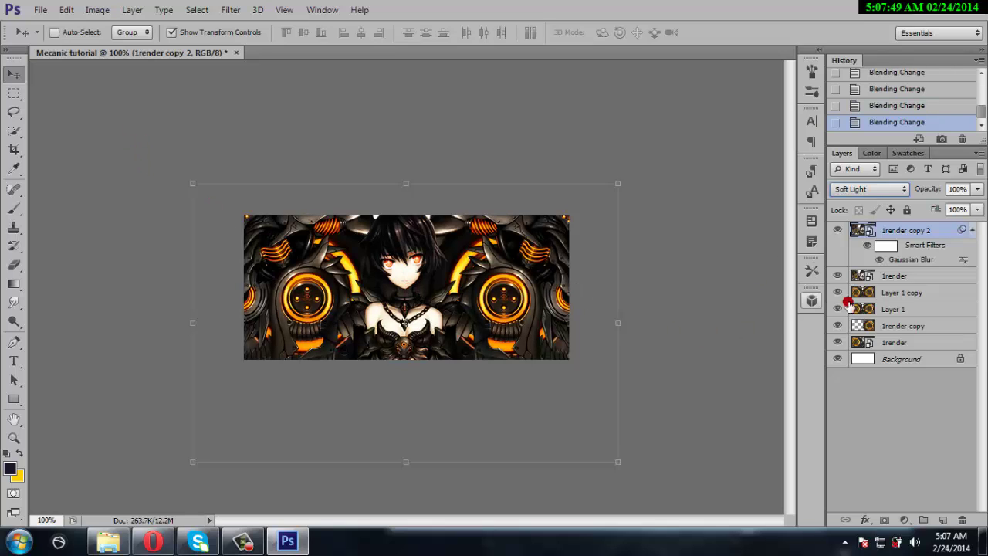
{"action": "left_click", "coordinate": [908, 276], "text": "ctrl"}
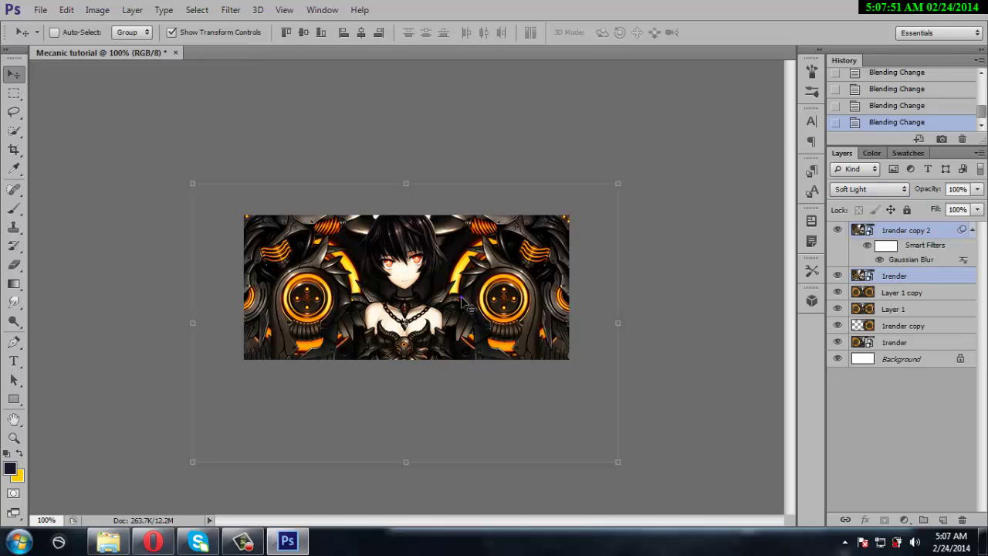
{"action": "left_click_drag", "start_coordinate": [461, 298], "coordinate": [463, 303]}
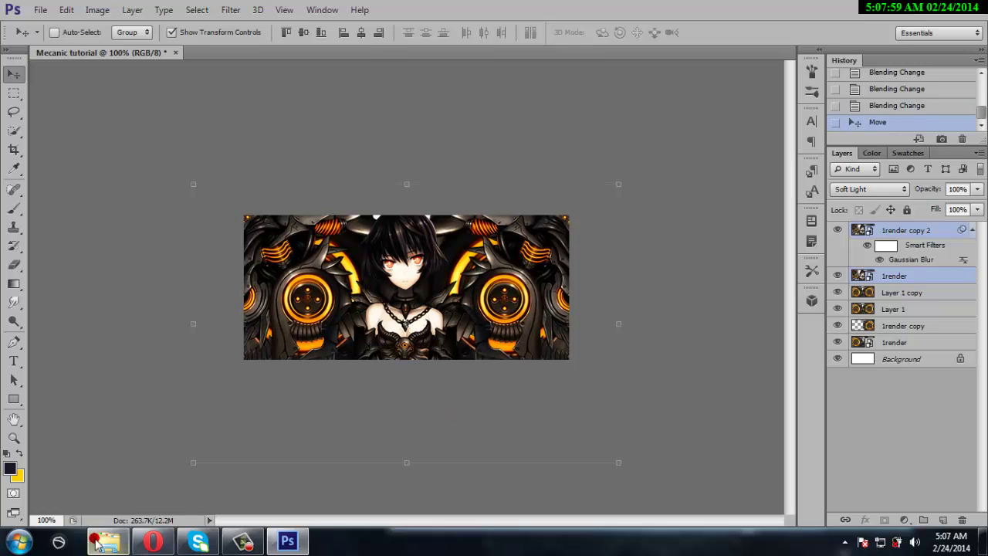
- Add empty Layer 2 above 1render copy 2 and zoom the view past 130%
{"action": "left_click", "coordinate": [931, 236]}
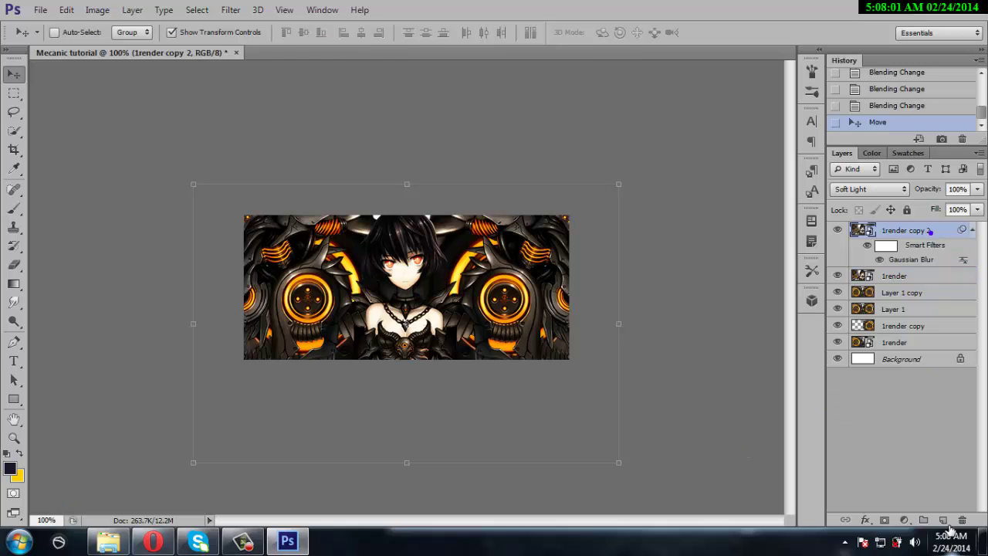
{"action": "left_click", "coordinate": [943, 519]}
{"action": "left_click", "coordinate": [46, 520]}
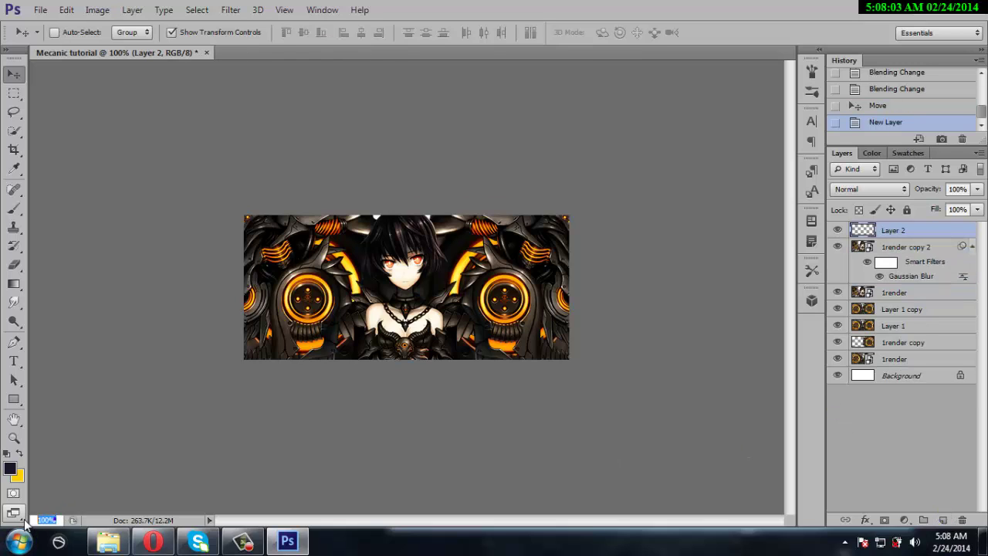
{"action": "type", "text": "130"}
{"action": "key", "text": "Return"}
{"action": "left_click_drag", "start_coordinate": [70, 523], "coordinate": [136, 523]}
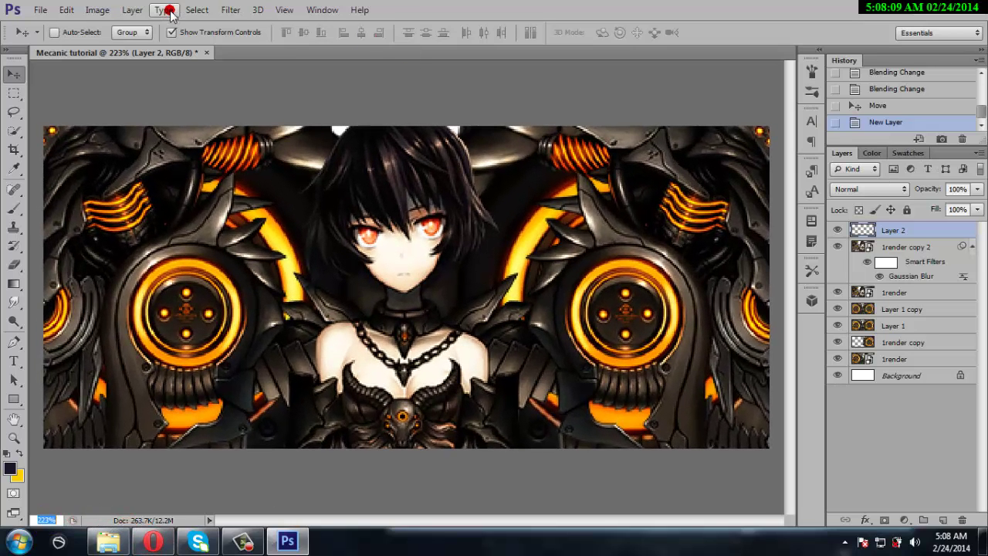
- Set the Brush to foreground colour fcb613 sampled from the art, soft round tip, 20 px
{"action": "left_click", "coordinate": [15, 210]}
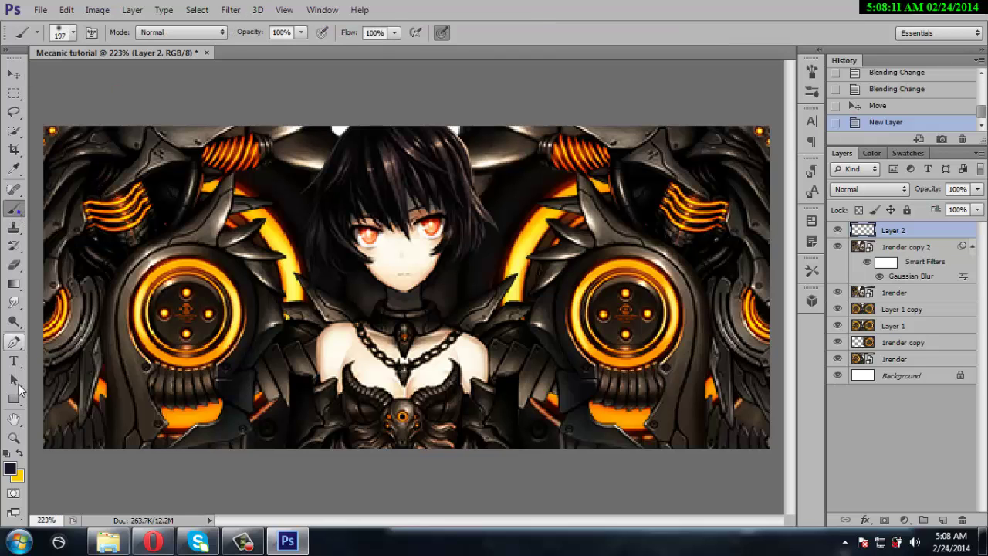
{"action": "left_click", "coordinate": [13, 467]}
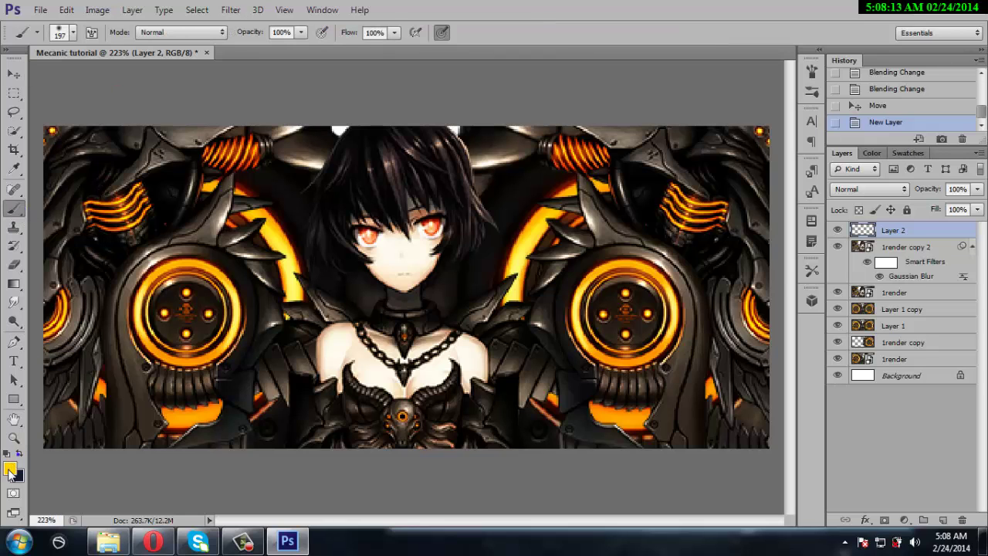
{"action": "left_click", "coordinate": [221, 348]}
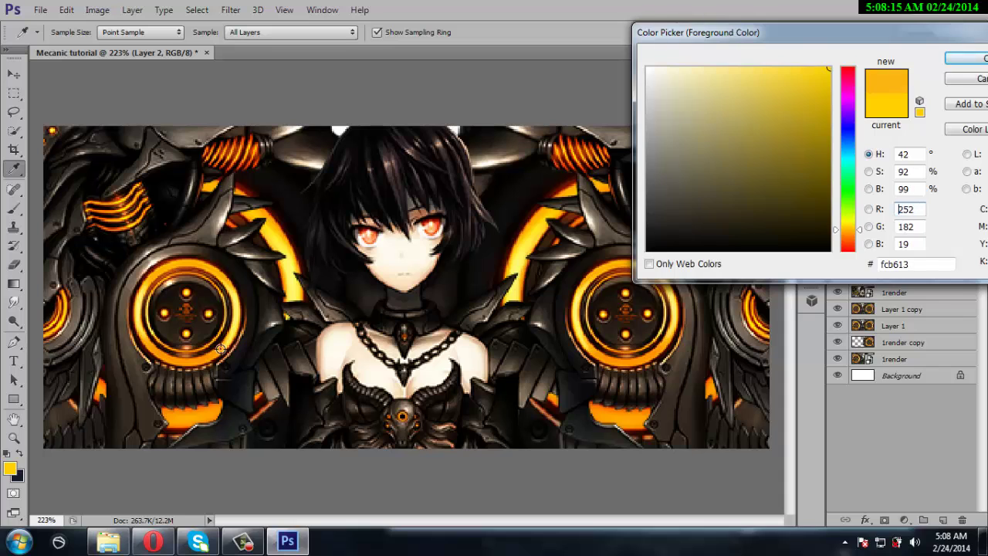
{"action": "key", "text": "Return"}
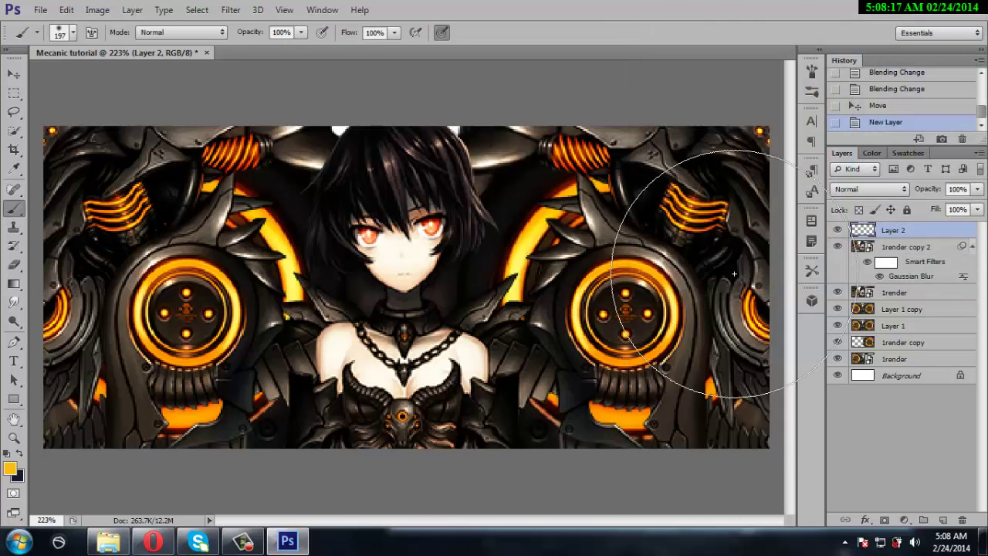
{"action": "right_click", "coordinate": [633, 295]}
{"action": "left_click_drag", "start_coordinate": [676, 328], "coordinate": [652, 334]}
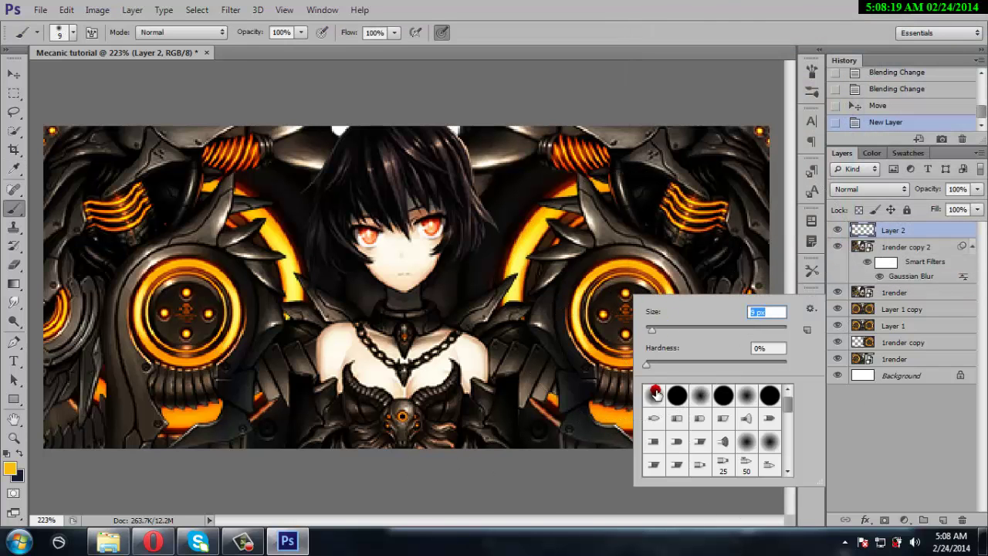
{"action": "left_click", "coordinate": [654, 395]}
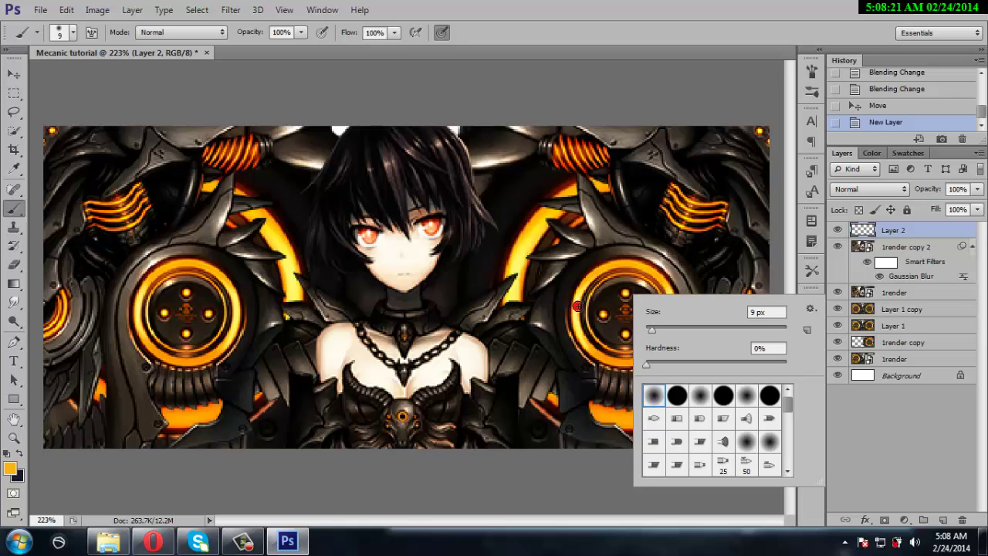
{"action": "left_click_drag", "start_coordinate": [651, 329], "coordinate": [659, 329]}
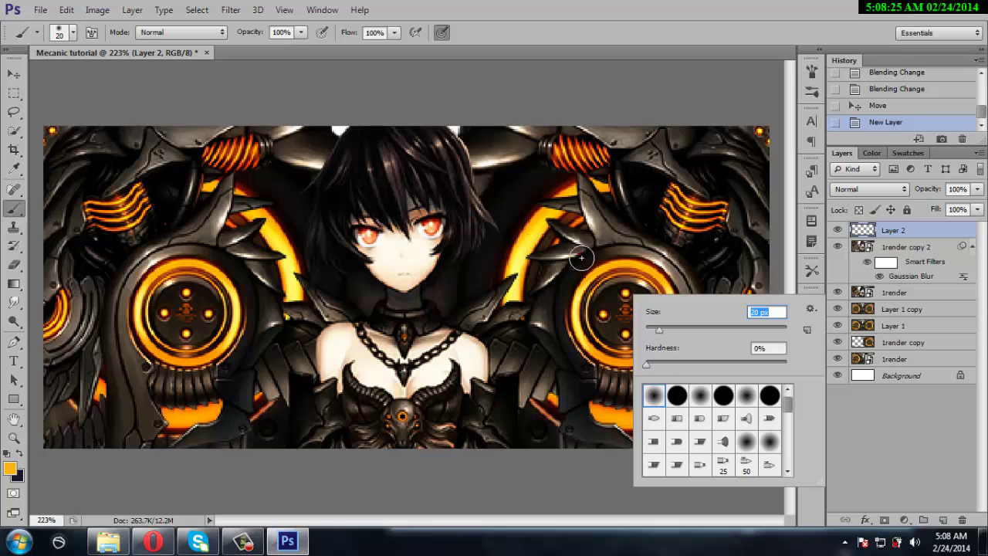
- Set Layer 2 to Linear Dodge (Add) and paint yellow glow along the left and right arcs
{"action": "left_click", "coordinate": [866, 188]}
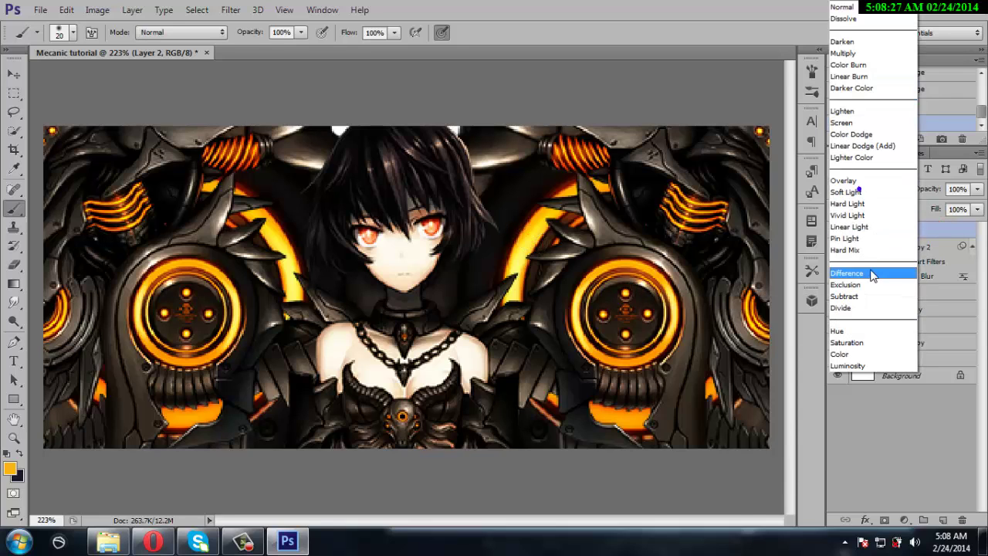
{"action": "left_click", "coordinate": [864, 146]}
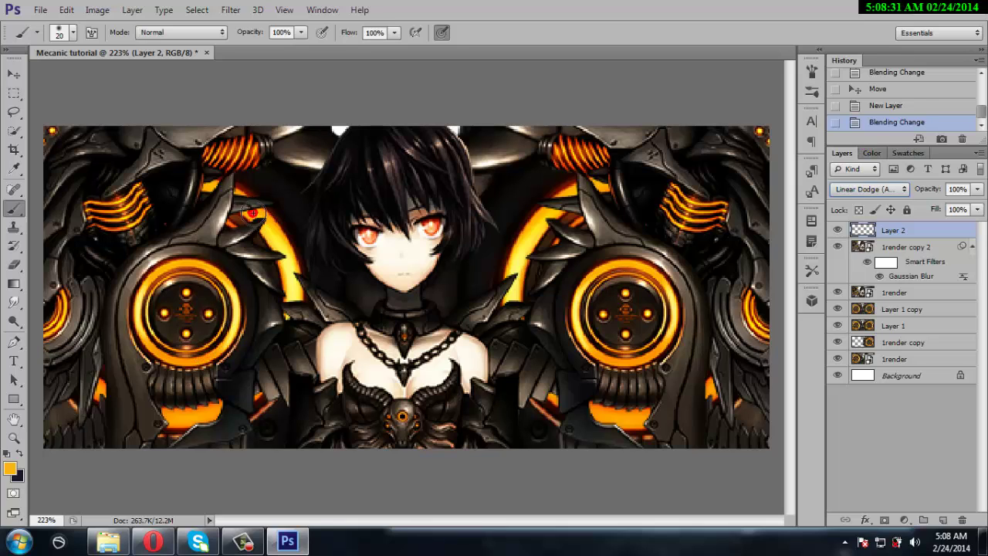
{"action": "mouse_move", "coordinate": [249, 207]}
{"action": "left_mouse_down"}
{"action": "mouse_move", "coordinate": [275, 231]}
{"action": "mouse_move", "coordinate": [294, 313]}
{"action": "mouse_move", "coordinate": [289, 258]}
{"action": "mouse_move", "coordinate": [224, 185]}
{"action": "left_mouse_up"}
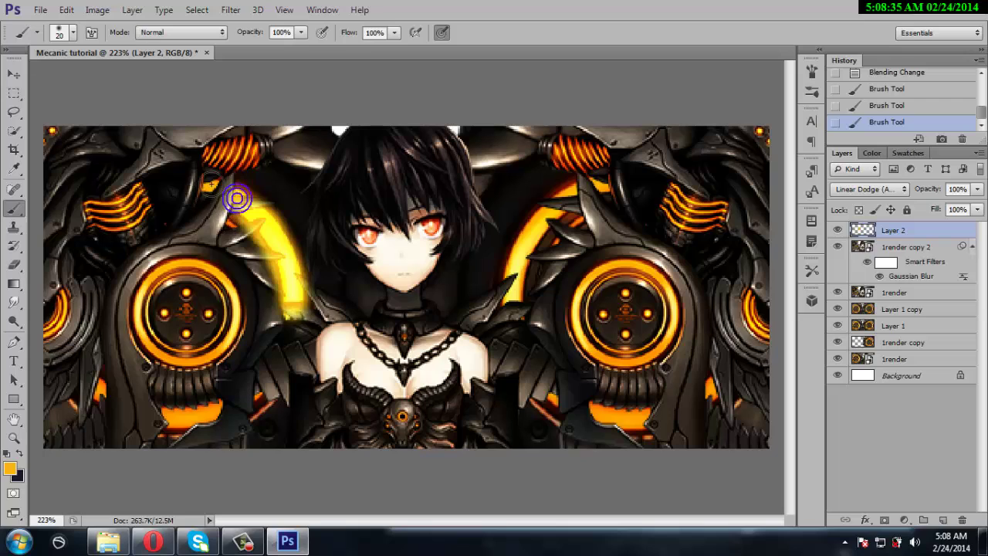
{"action": "left_click", "coordinate": [209, 185]}
{"action": "left_click", "coordinate": [601, 186]}
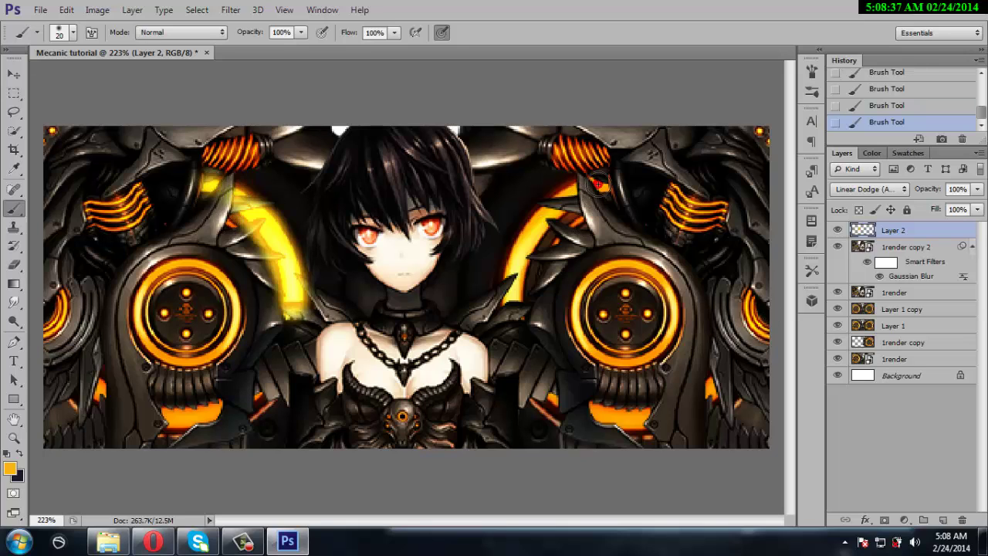
{"action": "mouse_move", "coordinate": [600, 185]}
{"action": "left_mouse_down"}
{"action": "mouse_move", "coordinate": [563, 195]}
{"action": "mouse_move", "coordinate": [518, 274]}
{"action": "mouse_move", "coordinate": [522, 254]}
{"action": "left_mouse_up"}
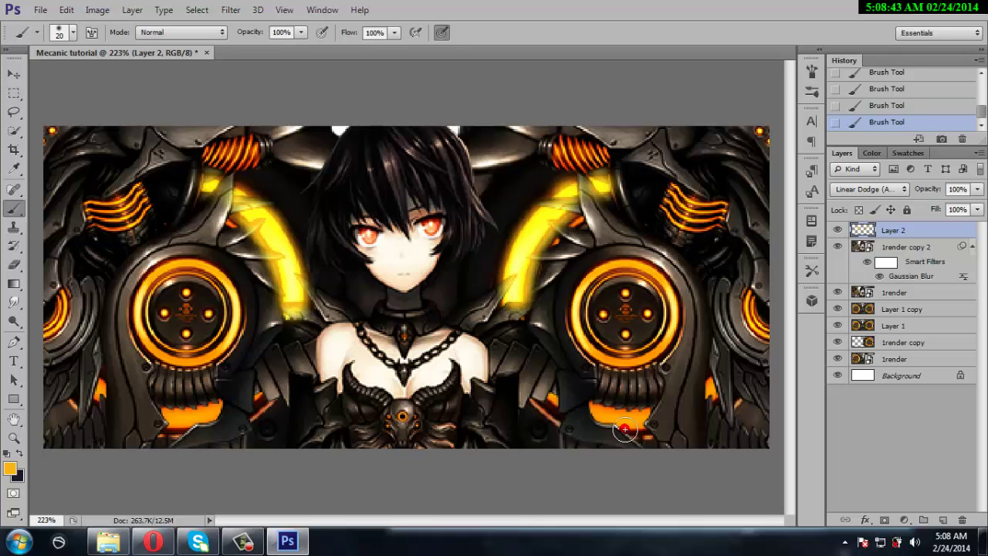
- Paint glow under and around both gear rings and on the small orange details
{"action": "left_click_drag", "start_coordinate": [595, 413], "coordinate": [658, 416]}
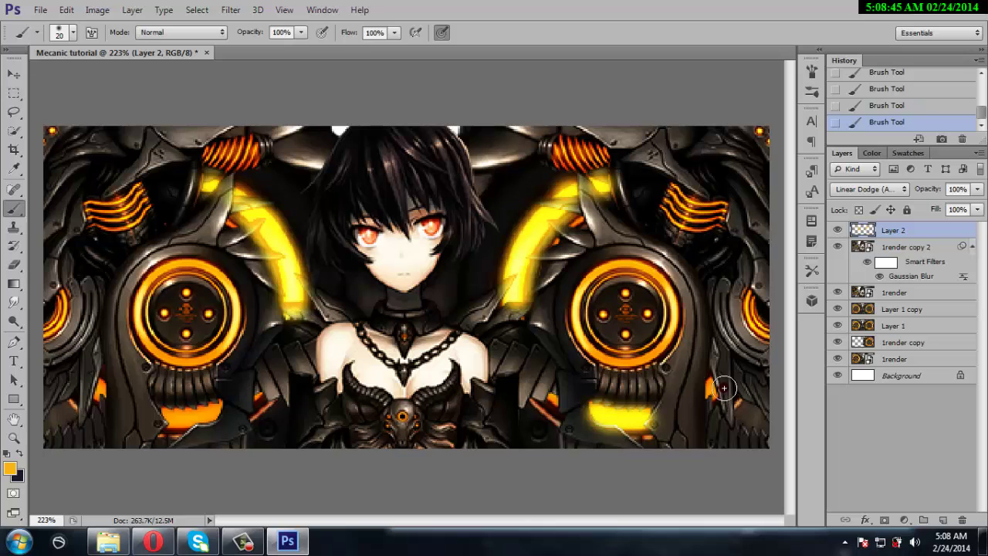
{"action": "left_click", "coordinate": [710, 388]}
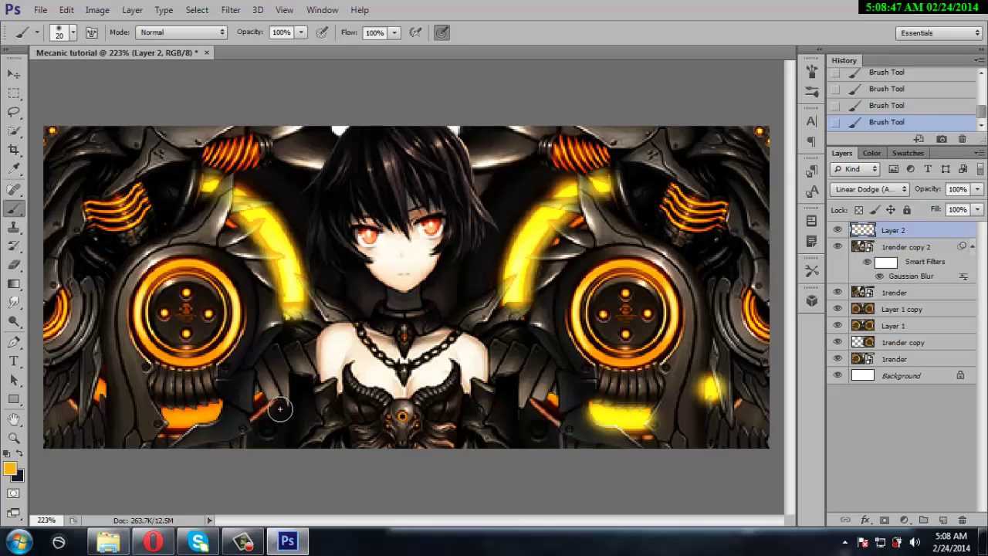
{"action": "left_click_drag", "start_coordinate": [214, 413], "coordinate": [160, 416]}
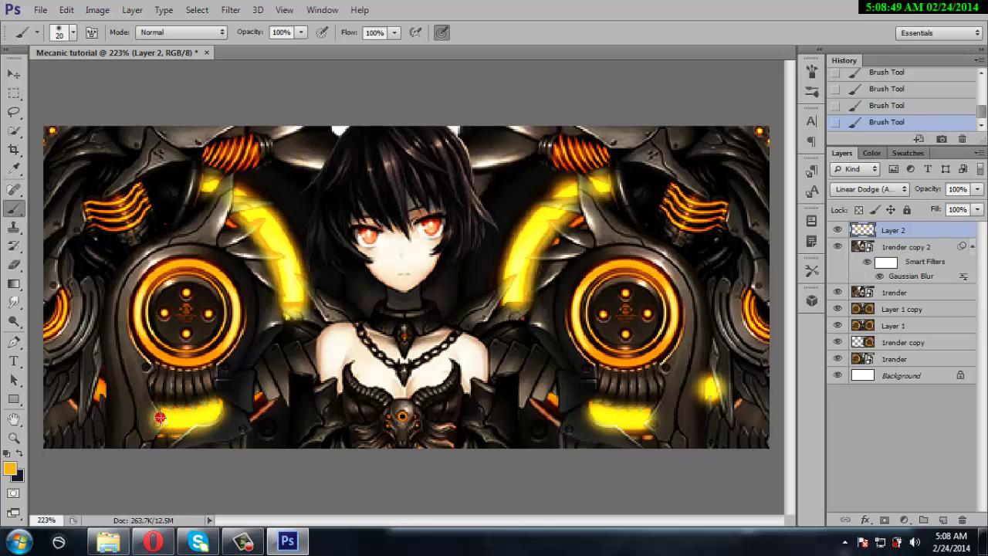
{"action": "left_click", "coordinate": [99, 392]}
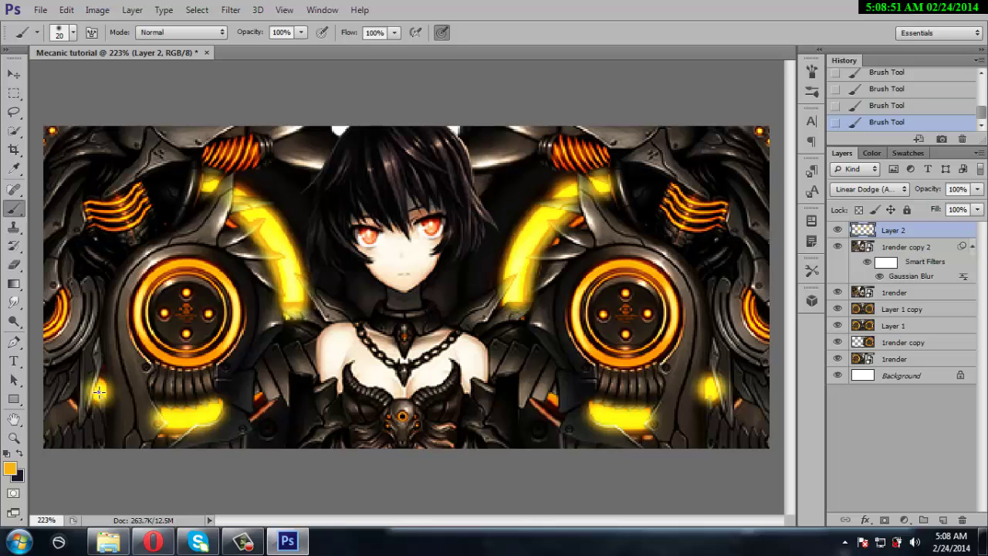
{"action": "left_click", "coordinate": [258, 398]}
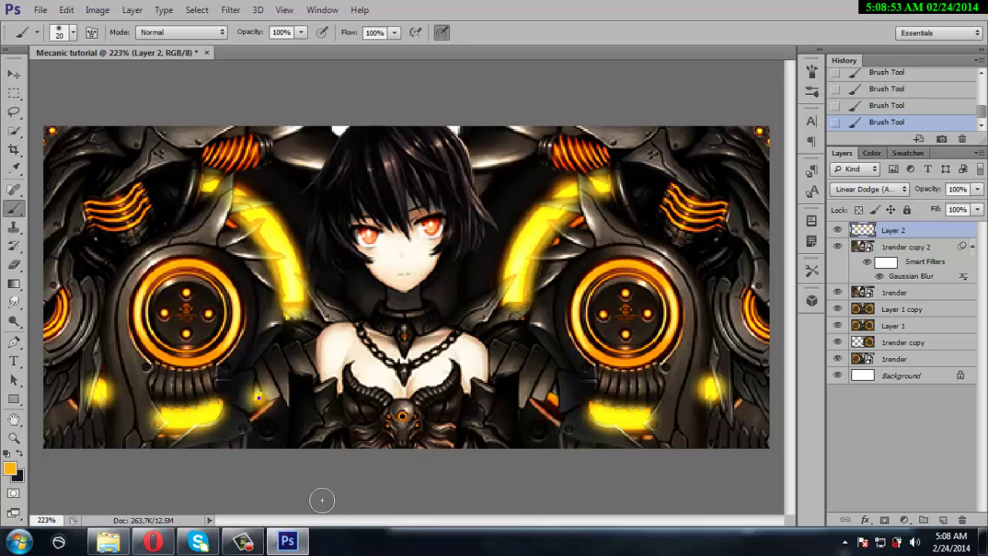
{"action": "left_click", "coordinate": [551, 399]}
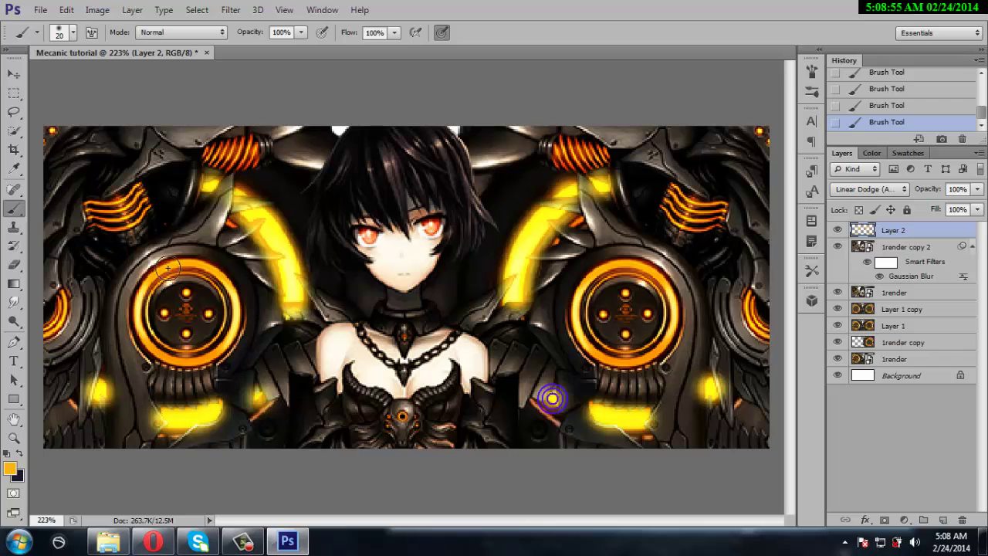
{"action": "mouse_move", "coordinate": [166, 272]}
{"action": "left_mouse_down"}
{"action": "mouse_move", "coordinate": [233, 322]}
{"action": "mouse_move", "coordinate": [139, 316]}
{"action": "mouse_move", "coordinate": [165, 273]}
{"action": "left_mouse_up"}
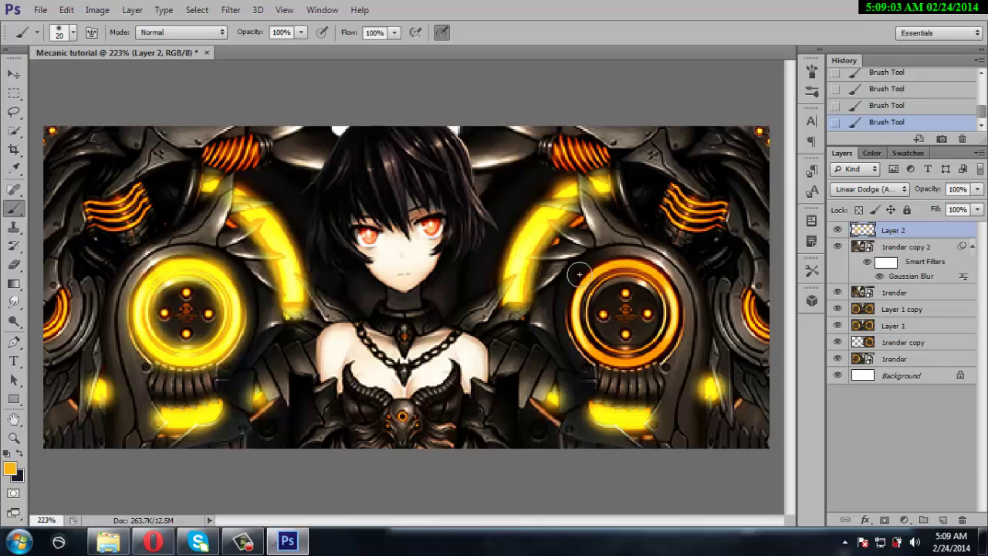
{"action": "mouse_move", "coordinate": [584, 291]}
{"action": "left_mouse_down"}
{"action": "mouse_move", "coordinate": [645, 359]}
{"action": "mouse_move", "coordinate": [614, 271]}
{"action": "mouse_move", "coordinate": [591, 336]}
{"action": "left_mouse_up"}
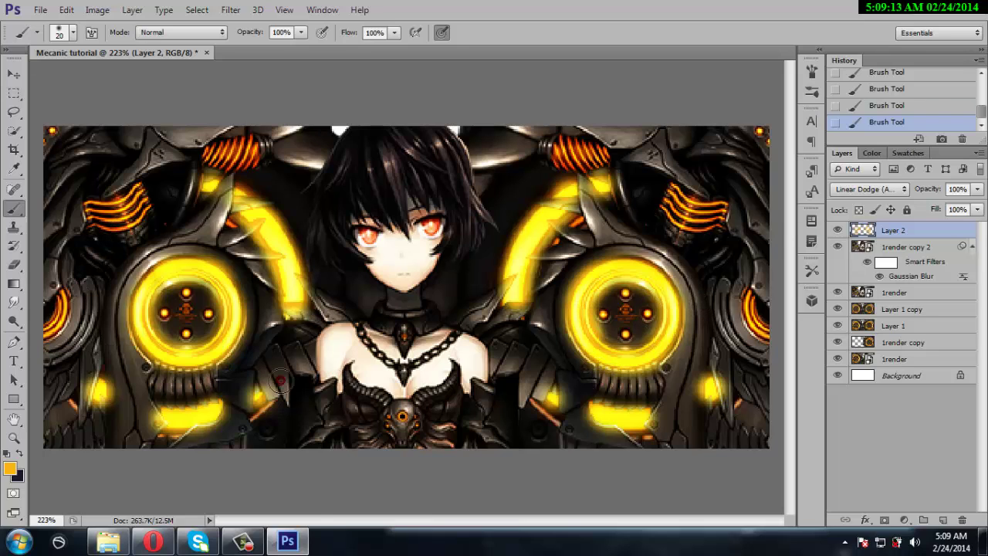
- Shrink the brush to 9 px and brighten the upper-left and upper-right orange coils yellow
{"action": "right_click", "coordinate": [226, 328]}
{"action": "left_click_drag", "start_coordinate": [252, 362], "coordinate": [244, 362]}
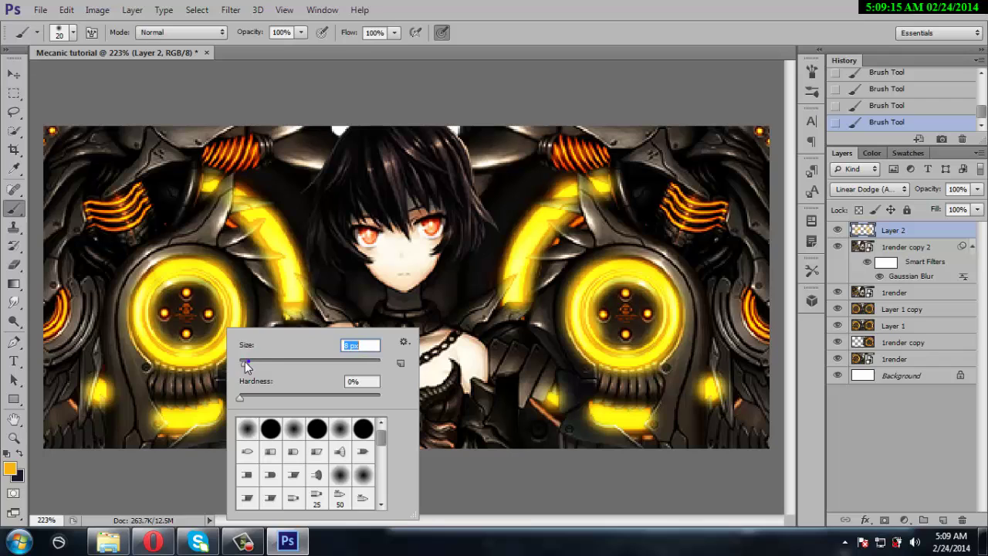
{"action": "key", "text": "Return"}
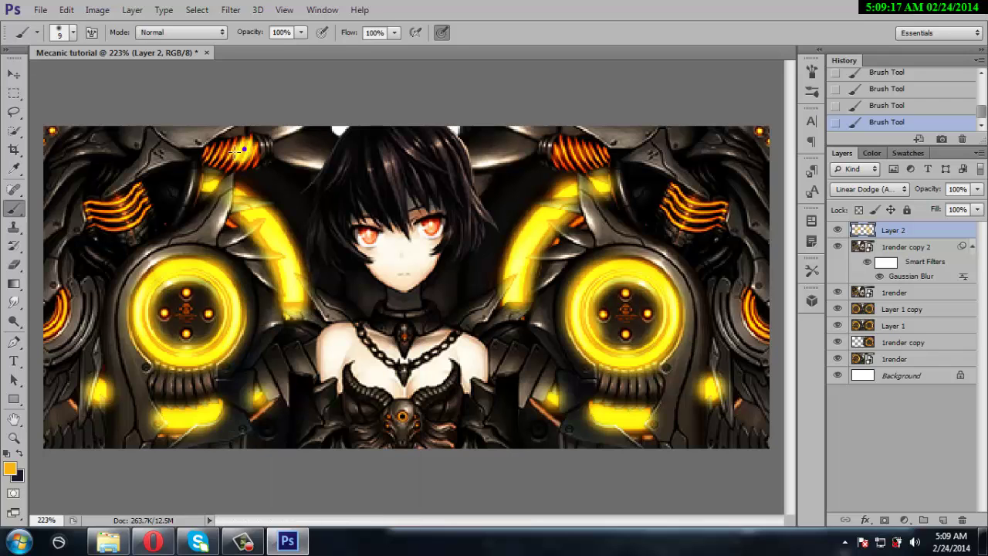
{"action": "mouse_move", "coordinate": [210, 154]}
{"action": "left_mouse_down"}
{"action": "mouse_move", "coordinate": [256, 158]}
{"action": "mouse_move", "coordinate": [229, 142]}
{"action": "left_mouse_up"}
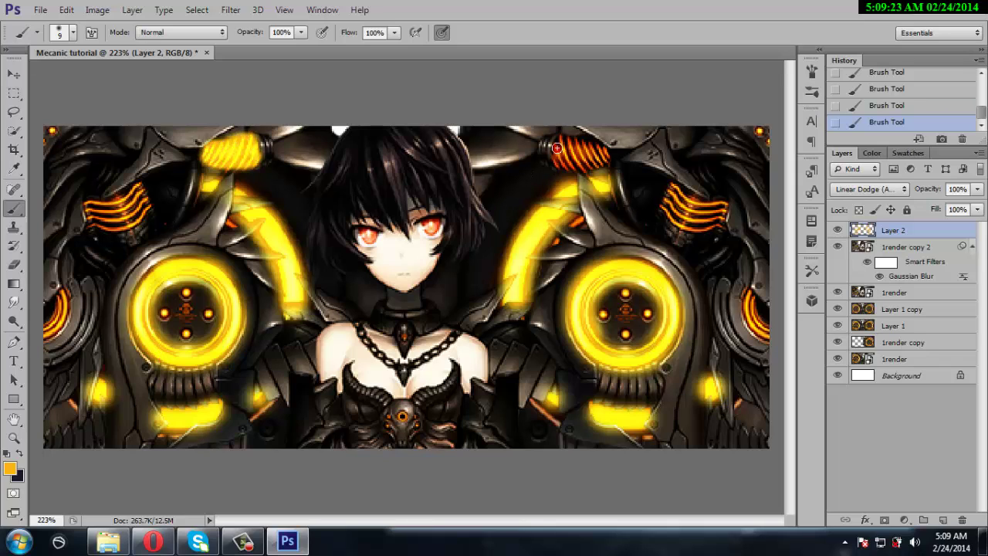
{"action": "mouse_move", "coordinate": [556, 156]}
{"action": "left_mouse_down"}
{"action": "mouse_move", "coordinate": [579, 145]}
{"action": "mouse_move", "coordinate": [556, 170]}
{"action": "left_mouse_up"}
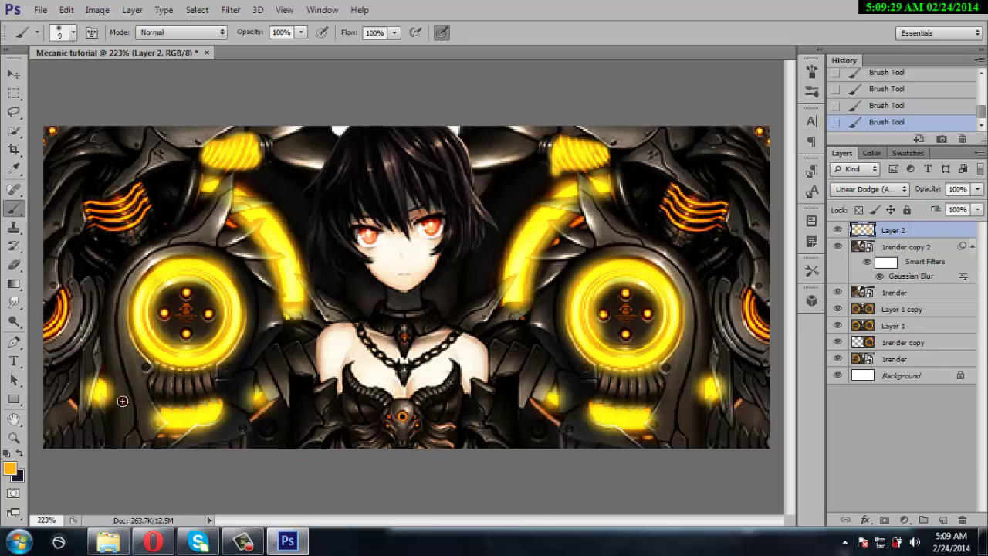
- Paint yellow glow along the far-left and far-right edge arcs, undoing a stray glow dot
{"action": "left_click", "coordinate": [71, 404]}
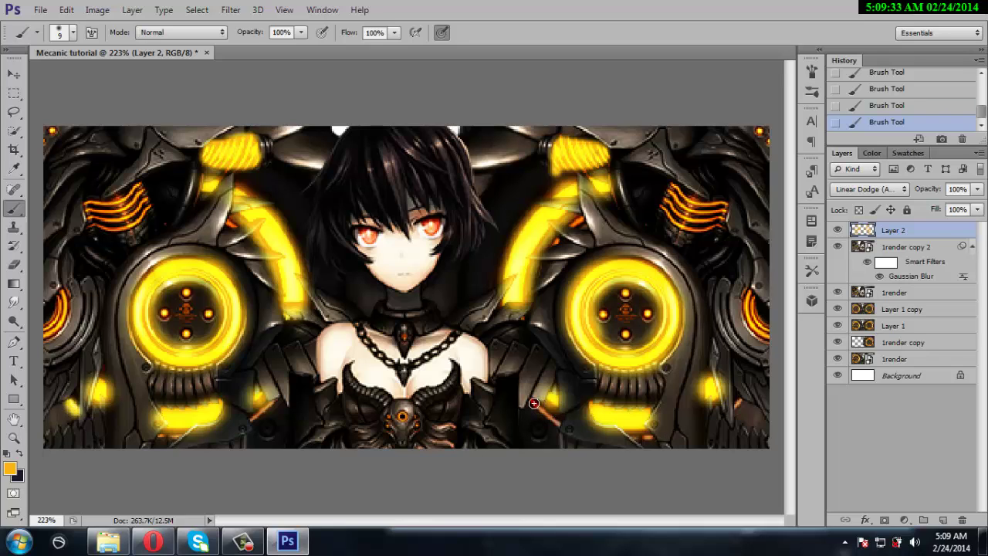
{"action": "left_click", "coordinate": [865, 105]}
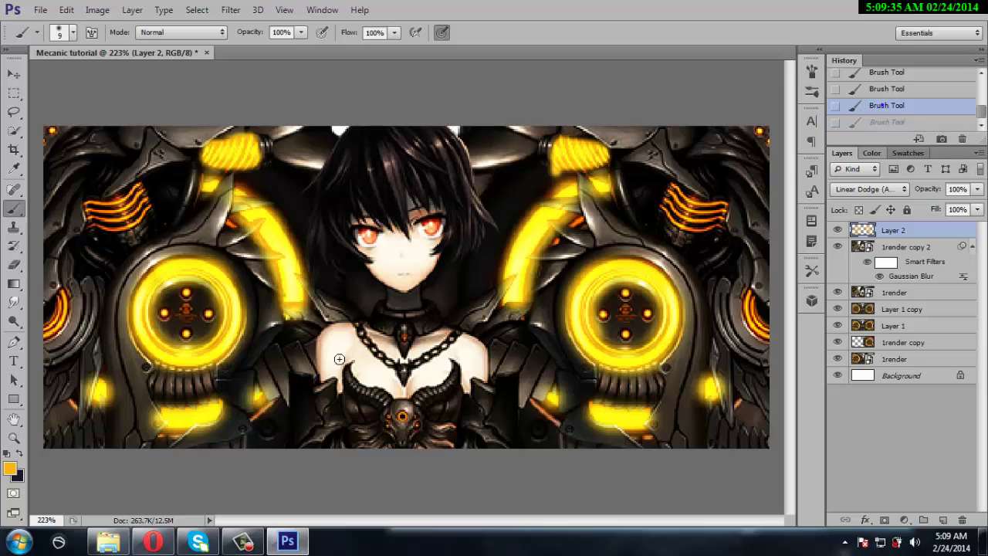
{"action": "left_click_drag", "start_coordinate": [61, 294], "coordinate": [45, 334]}
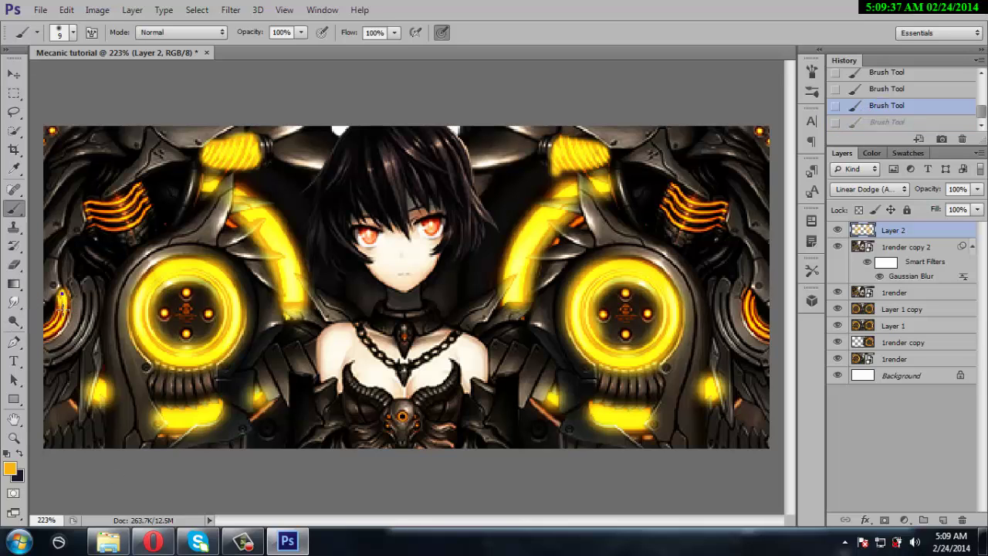
{"action": "left_click_drag", "start_coordinate": [62, 294], "coordinate": [51, 324]}
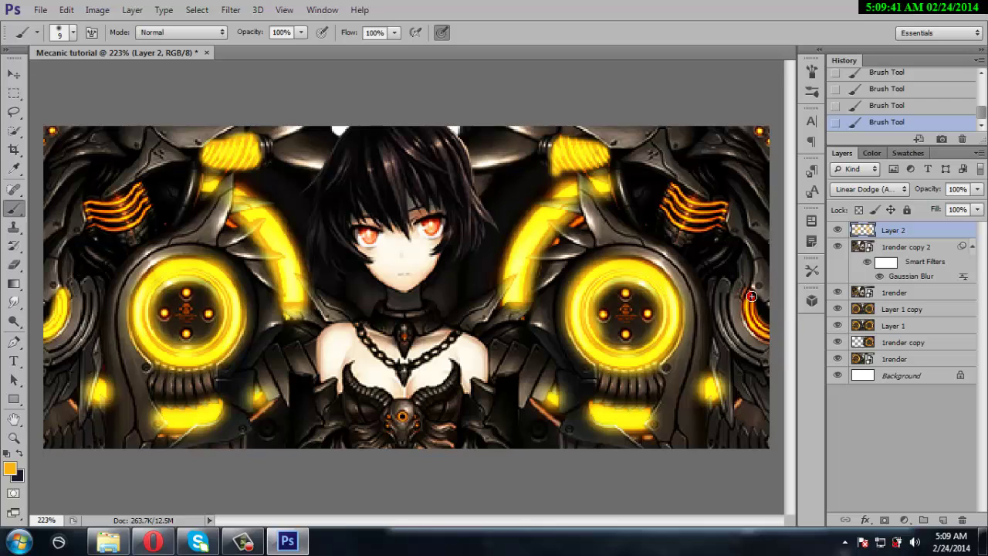
{"action": "left_click_drag", "start_coordinate": [751, 296], "coordinate": [782, 343]}
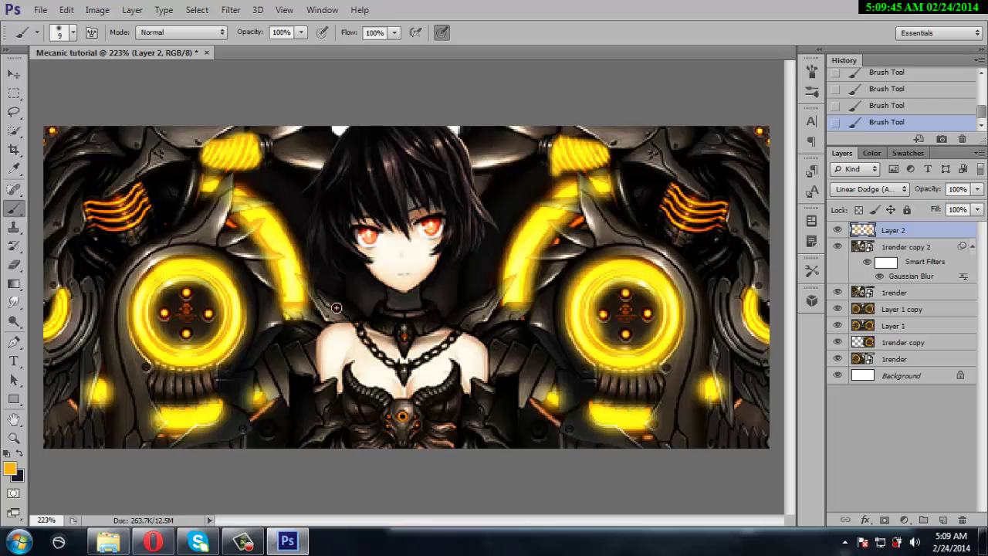
- Switch to a 4 px hard round brush and zoom the canvas to 400%
{"action": "right_click", "coordinate": [280, 251]}
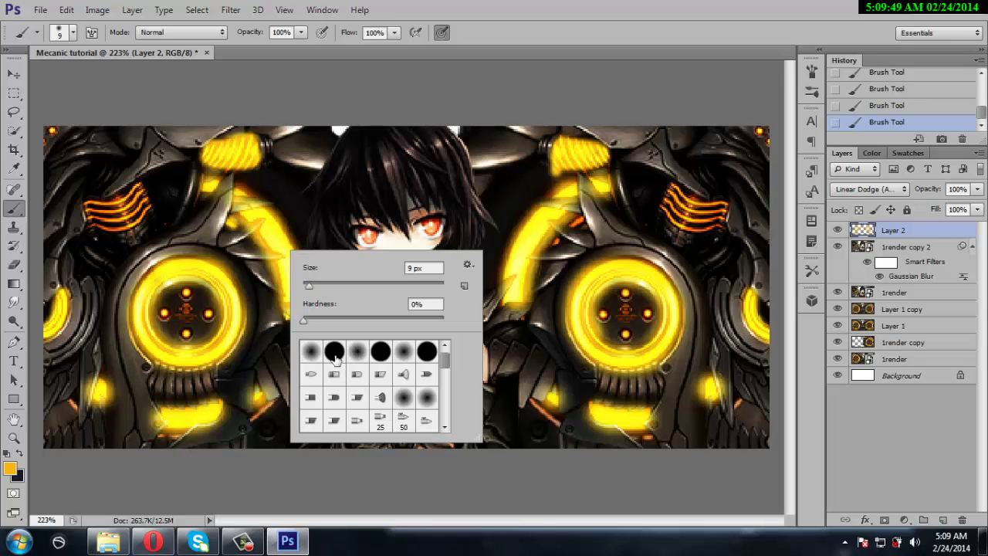
{"action": "left_click", "coordinate": [335, 351]}
{"action": "left_click_drag", "start_coordinate": [311, 289], "coordinate": [306, 286]}
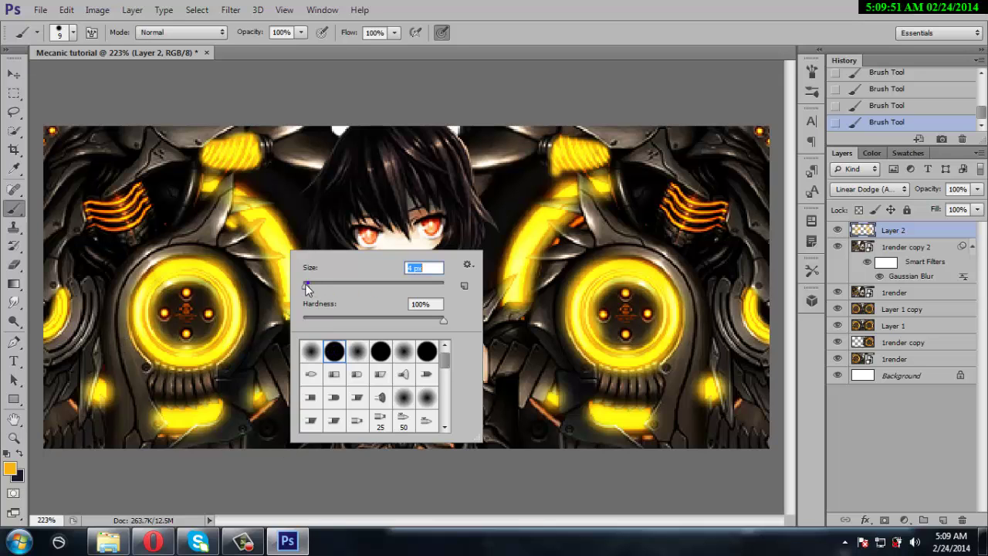
{"action": "left_click", "coordinate": [50, 519]}
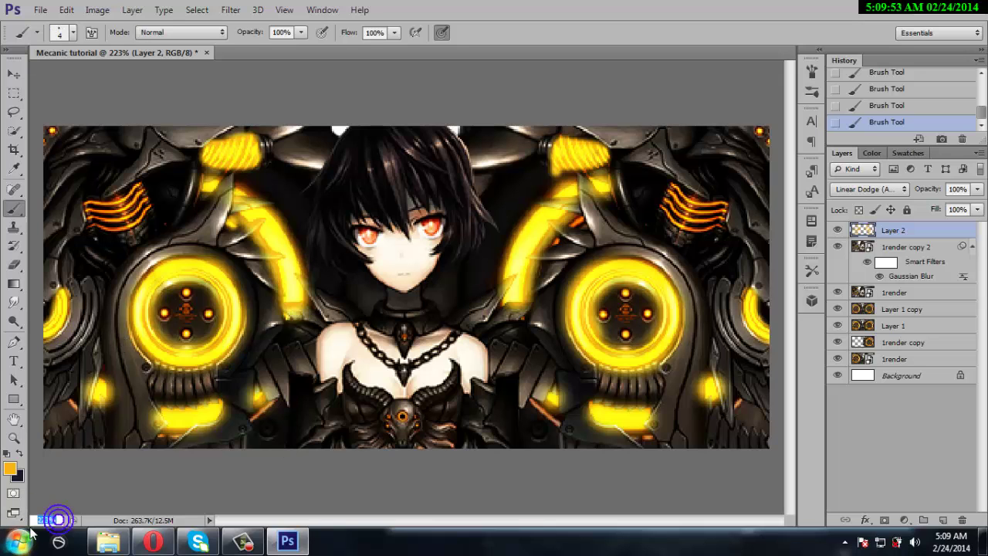
{"action": "type", "text": "400"}
{"action": "key", "text": "Return"}
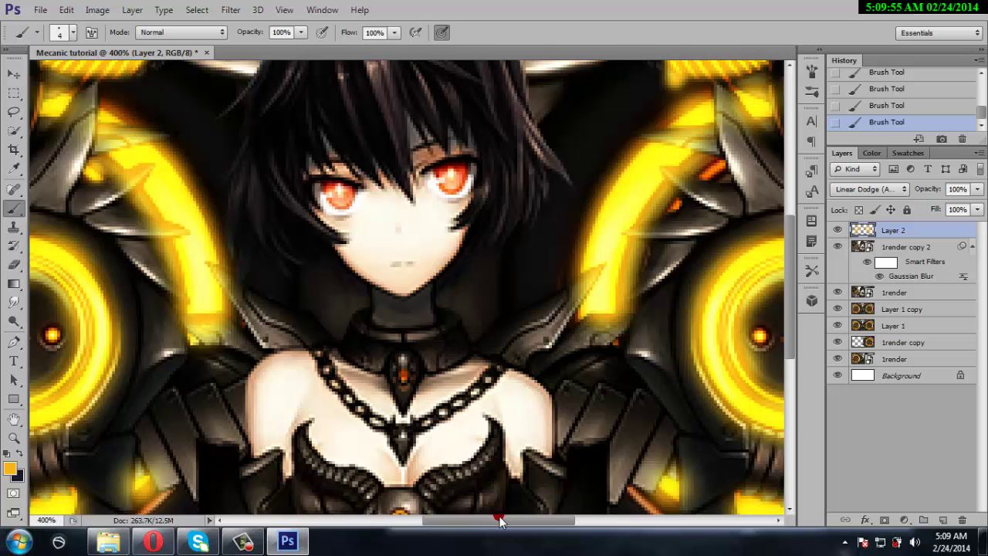
{"action": "scroll", "coordinate": [353, 240], "scroll_direction": "left", "scroll_amount": 10}
{"action": "scroll", "coordinate": [353, 240], "scroll_direction": "up", "scroll_amount": 2}
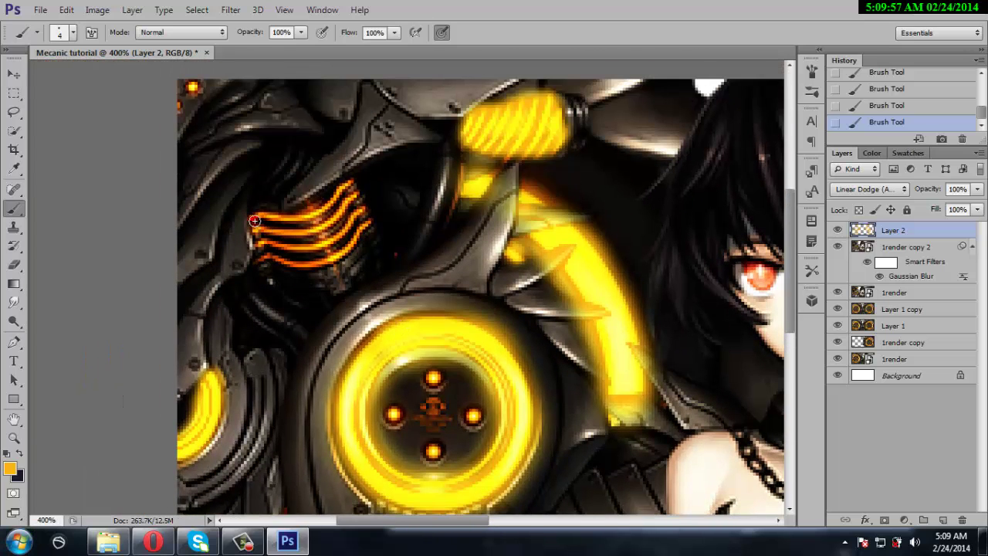
- With a 2 px brush, trace the orange ribbed stripes above the left gear in yellow
{"action": "right_click", "coordinate": [254, 220]}
{"action": "left_click_drag", "start_coordinate": [276, 256], "coordinate": [273, 256]}
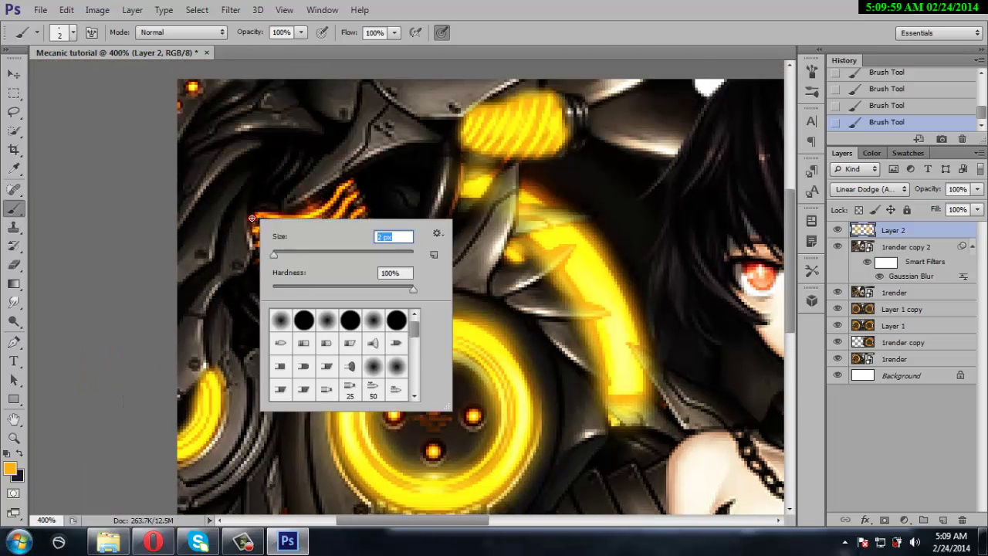
{"action": "key", "text": "Return"}
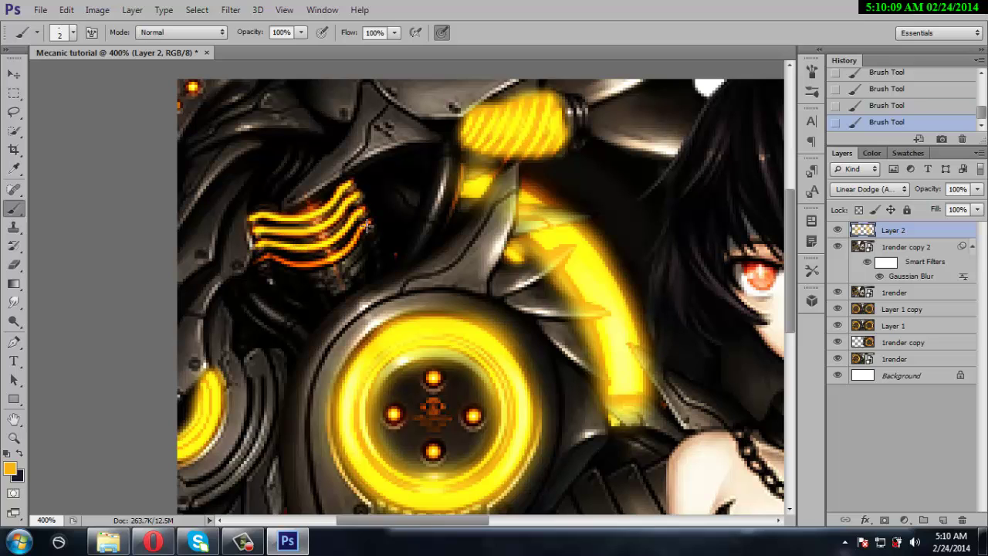
{"action": "left_click_drag", "start_coordinate": [345, 251], "coordinate": [258, 258]}
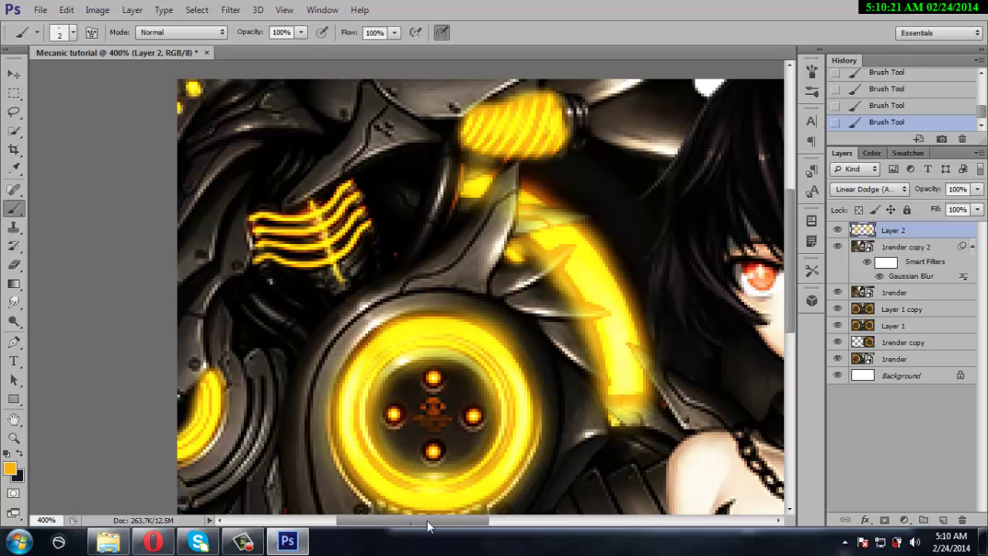
{"action": "left_click_drag", "start_coordinate": [428, 526], "coordinate": [419, 522]}
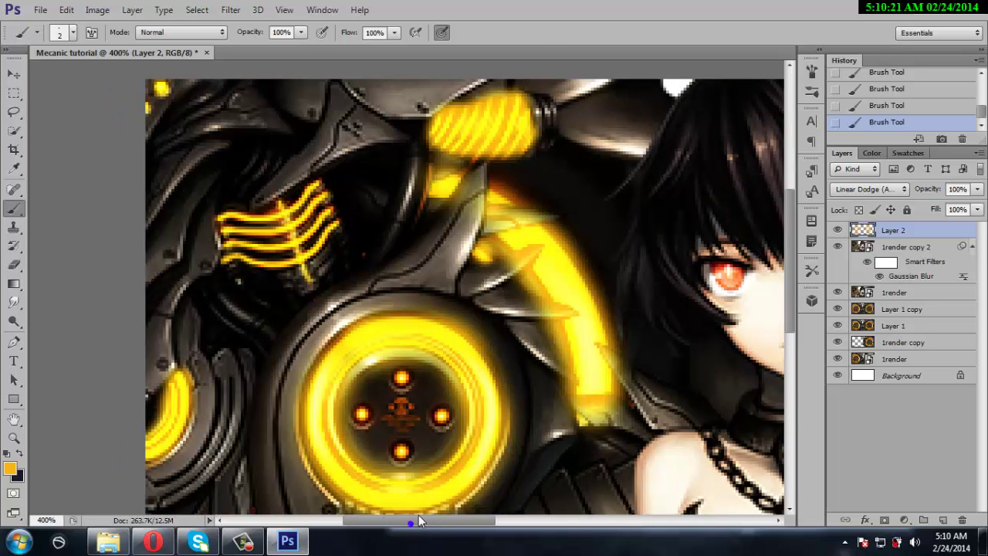
- Set the brush to 6 px and paint the left gear's top and right hub dots yellow
{"action": "right_click", "coordinate": [408, 445]}
{"action": "left_click_drag", "start_coordinate": [426, 371], "coordinate": [429, 370]}
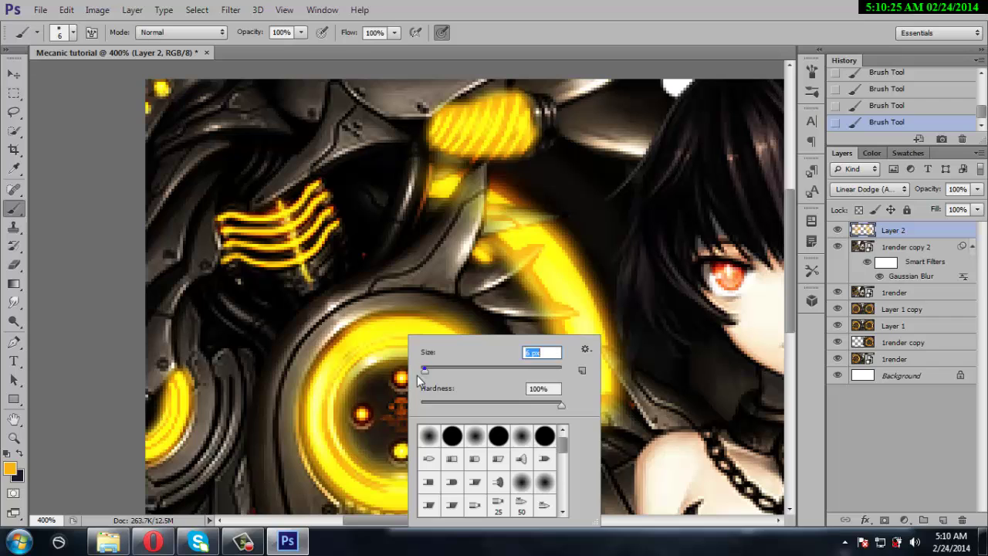
{"action": "left_click", "coordinate": [364, 413]}
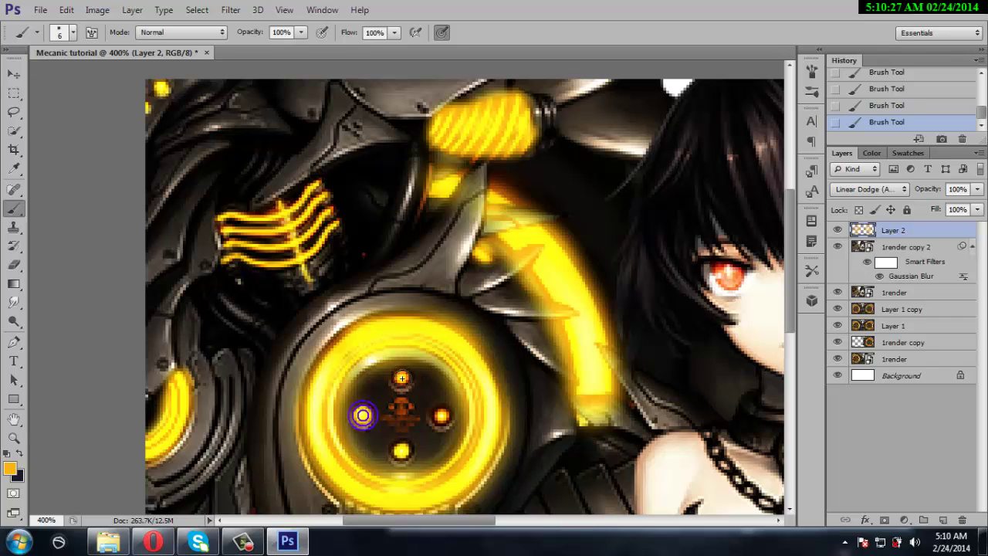
{"action": "left_click", "coordinate": [402, 378]}
{"action": "left_click", "coordinate": [442, 415]}
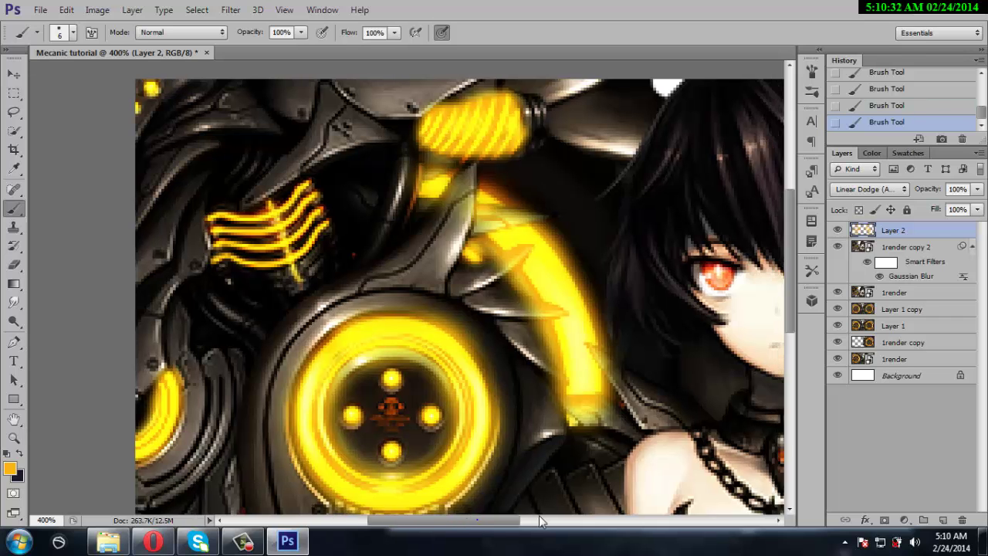
- Paint the right gear's four hub dots yellow, undoing a stray arm stroke
{"action": "left_click_drag", "start_coordinate": [494, 525], "coordinate": [625, 524]}
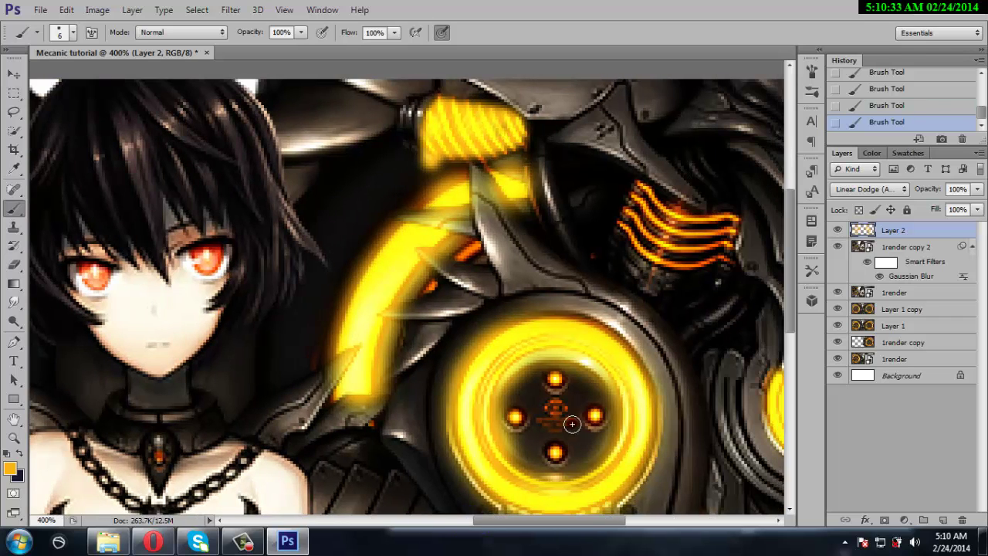
{"action": "left_click", "coordinate": [516, 416]}
{"action": "left_click", "coordinate": [556, 380]}
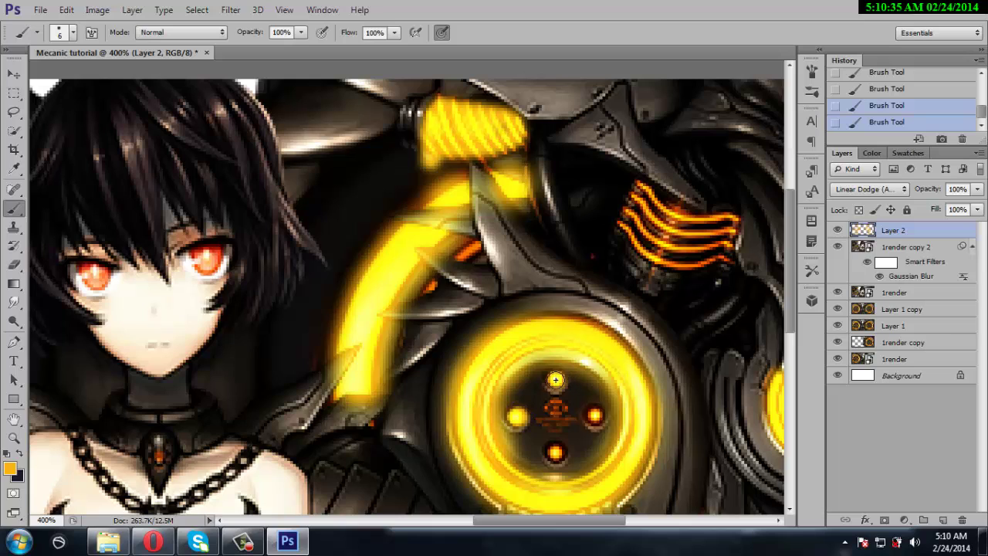
{"action": "left_click", "coordinate": [594, 415]}
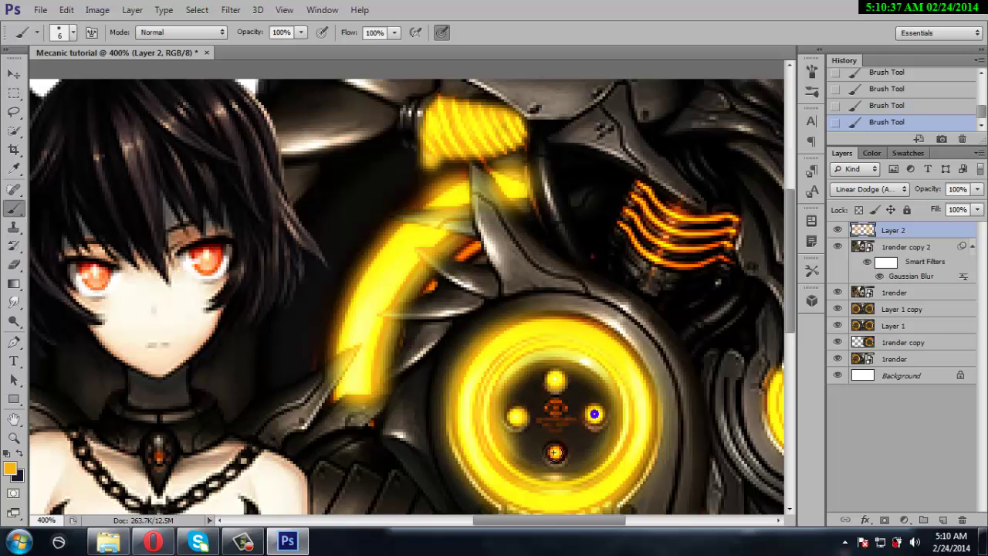
{"action": "left_click", "coordinate": [554, 452]}
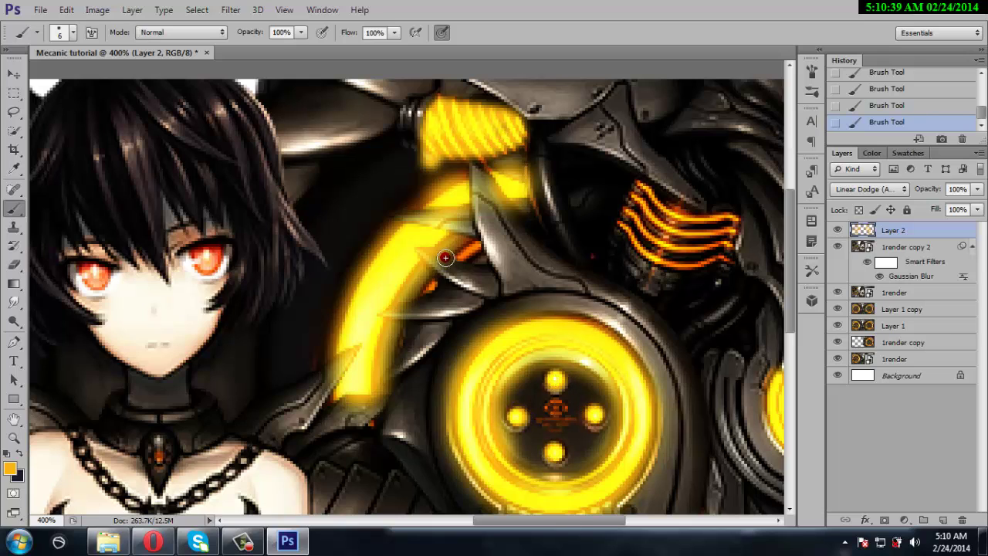
{"action": "left_click_drag", "start_coordinate": [479, 244], "coordinate": [452, 263]}
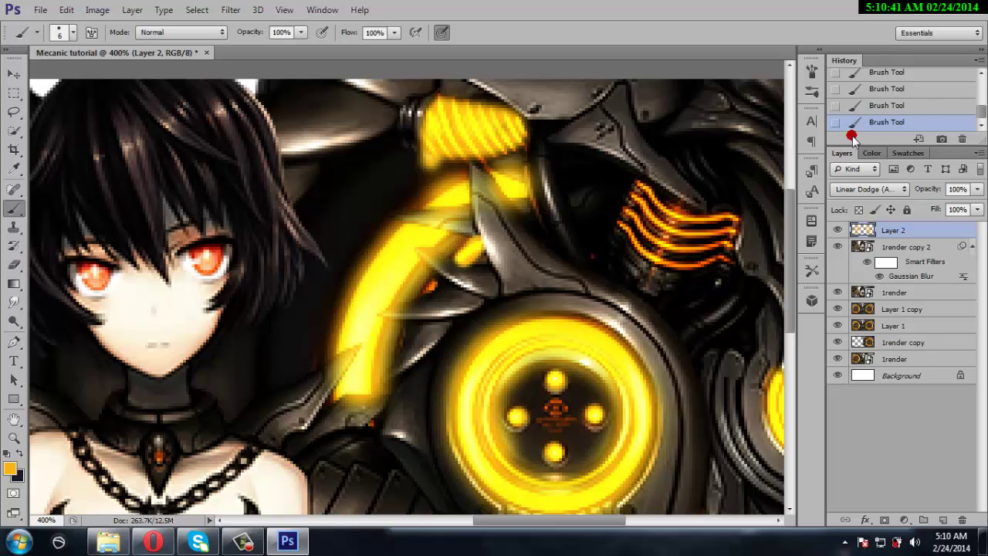
{"action": "left_click", "coordinate": [886, 105]}
- Shrink the brush to 1 px and retrace the stripes above the right gear in yellow
{"action": "right_click", "coordinate": [596, 292]}
{"action": "left_click_drag", "start_coordinate": [626, 326], "coordinate": [610, 324]}
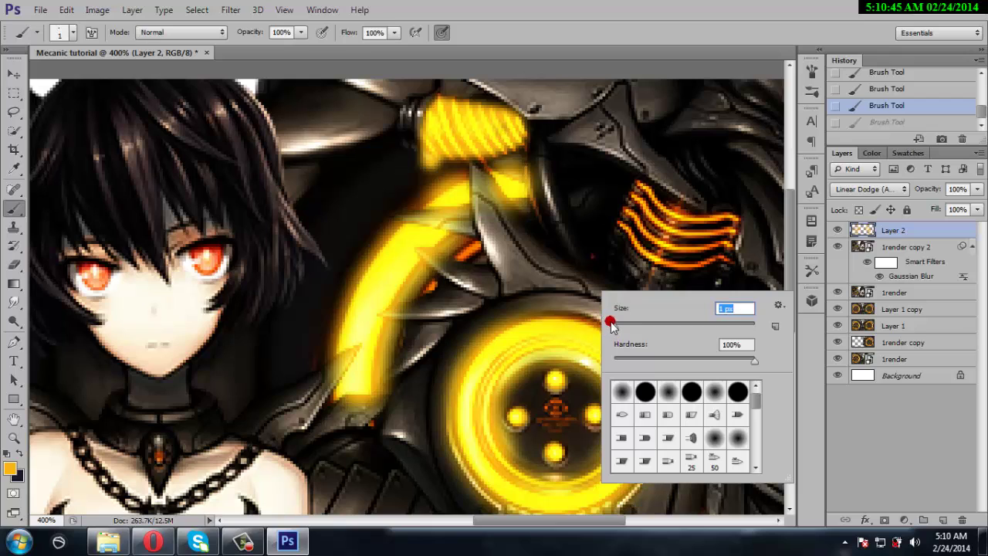
{"action": "key", "text": "Return"}
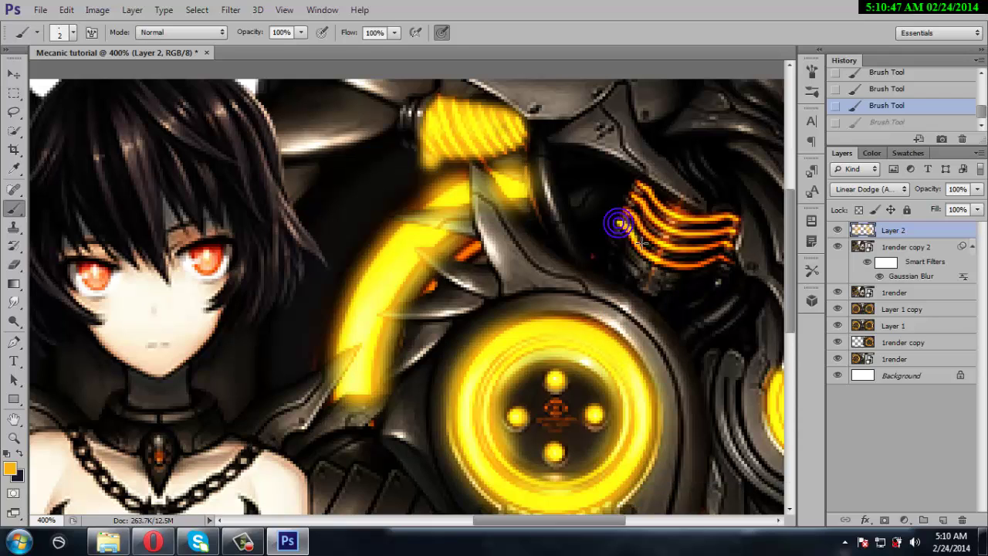
{"action": "left_click_drag", "start_coordinate": [619, 224], "coordinate": [655, 257]}
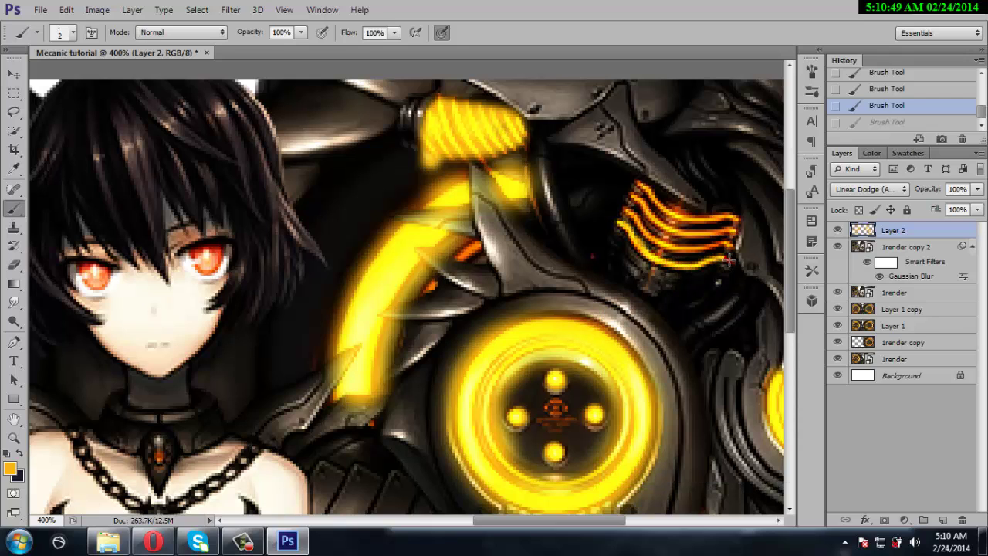
{"action": "left_click_drag", "start_coordinate": [729, 262], "coordinate": [730, 245]}
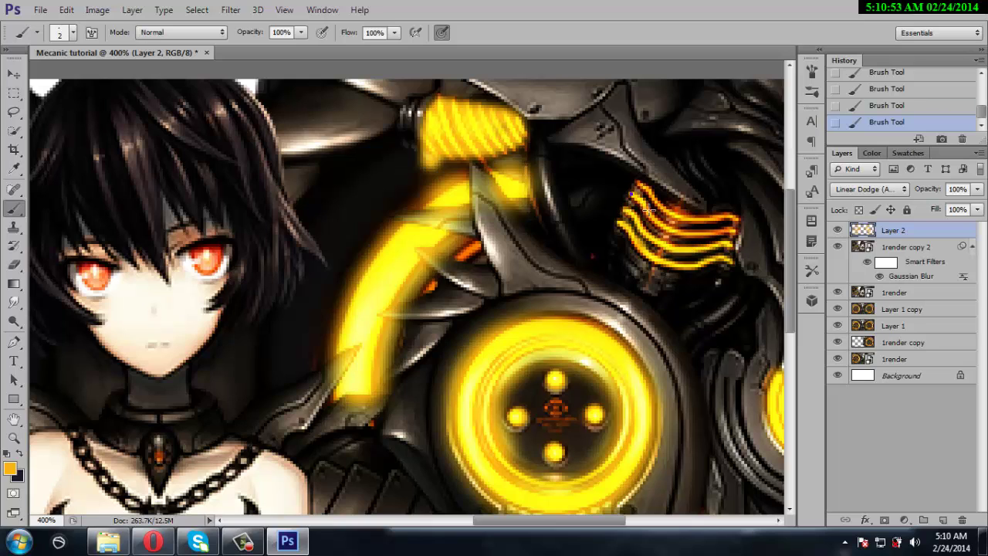
{"action": "mouse_move", "coordinate": [632, 193]}
{"action": "left_mouse_down"}
{"action": "mouse_move", "coordinate": [731, 231]}
{"action": "mouse_move", "coordinate": [656, 202]}
{"action": "mouse_move", "coordinate": [654, 264]}
{"action": "left_mouse_up"}
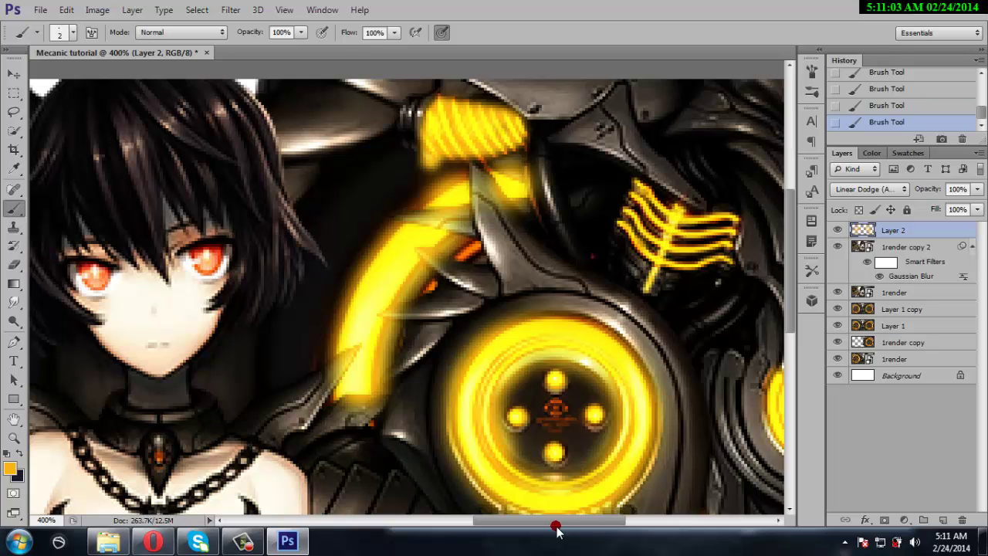
- Add a yellow glow dot at the top-right edge and reset the brush to 6 px
{"action": "left_click_drag", "start_coordinate": [546, 522], "coordinate": [602, 505]}
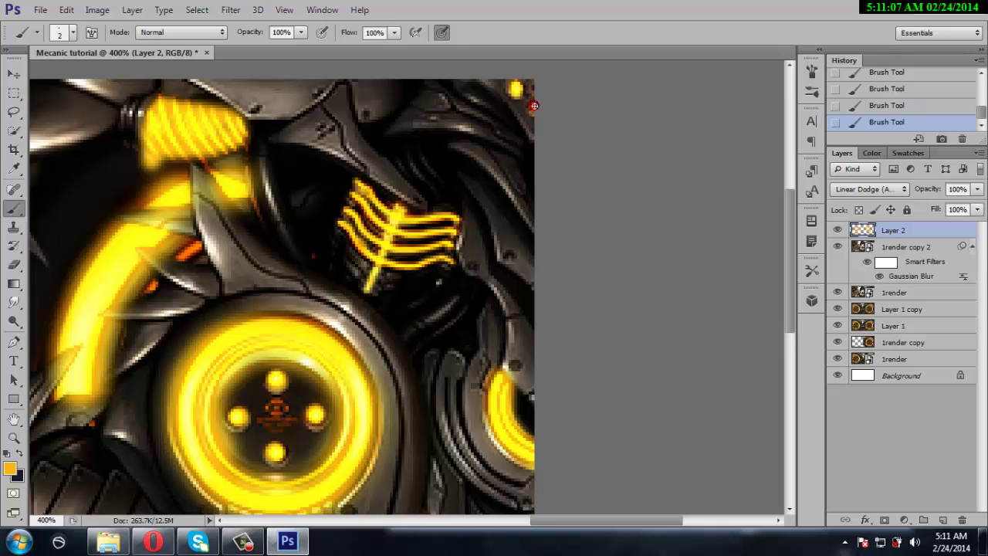
{"action": "left_click", "coordinate": [531, 106]}
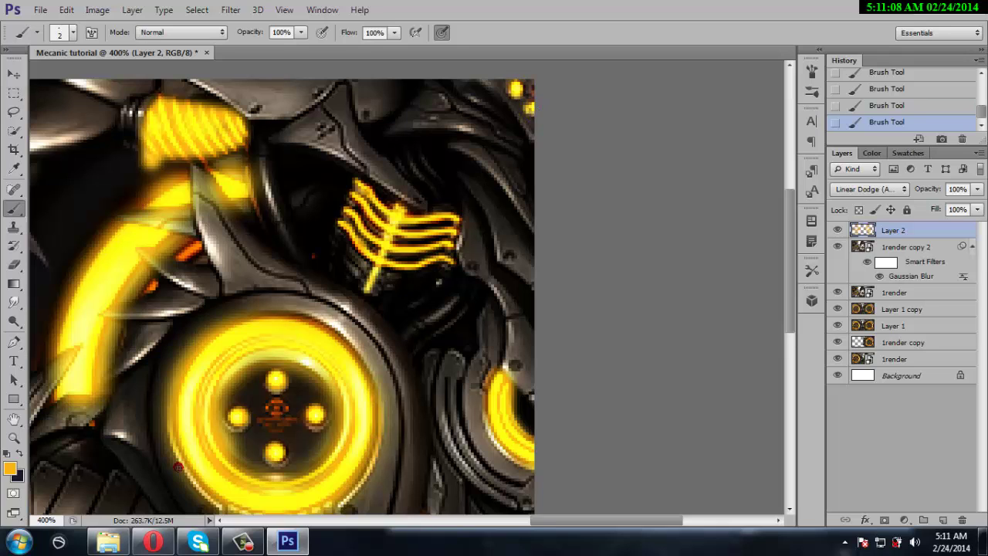
{"action": "right_click", "coordinate": [184, 307]}
{"action": "left_click_drag", "start_coordinate": [199, 342], "coordinate": [203, 343]}
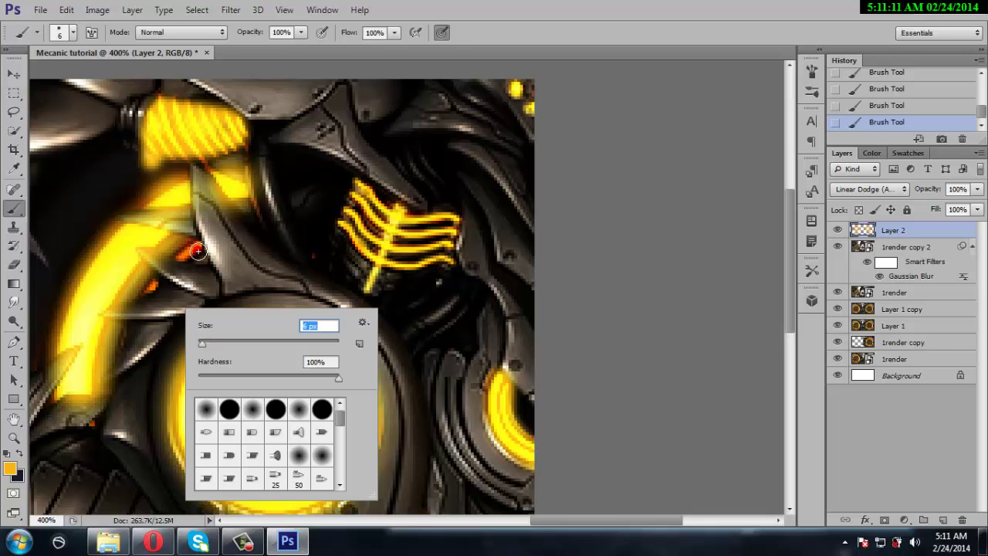
{"action": "key", "text": "Return"}
- Paint a yellow stroke down along the arm, then set the view to 100%
{"action": "left_click_drag", "start_coordinate": [197, 245], "coordinate": [149, 290]}
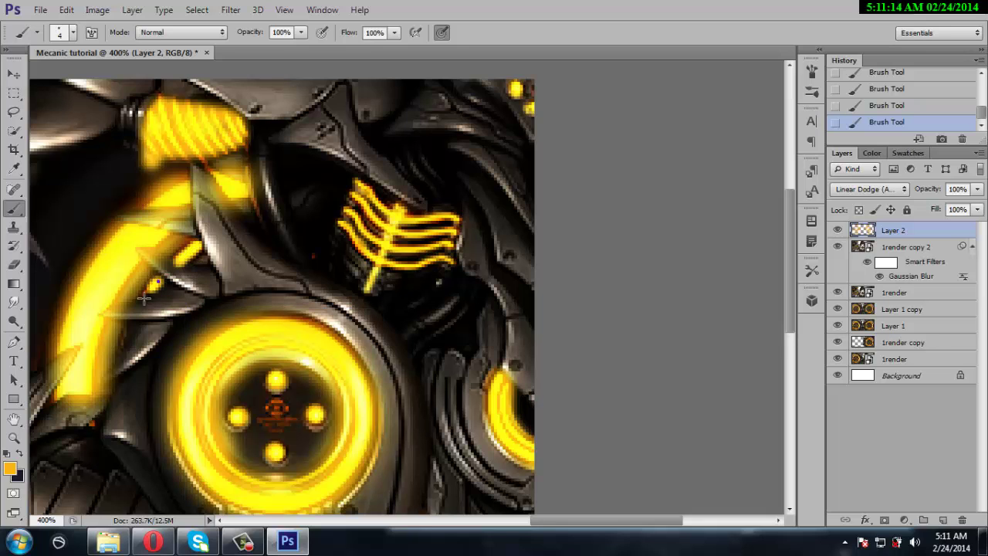
{"action": "double_click", "coordinate": [48, 519]}
{"action": "type", "text": "100"}
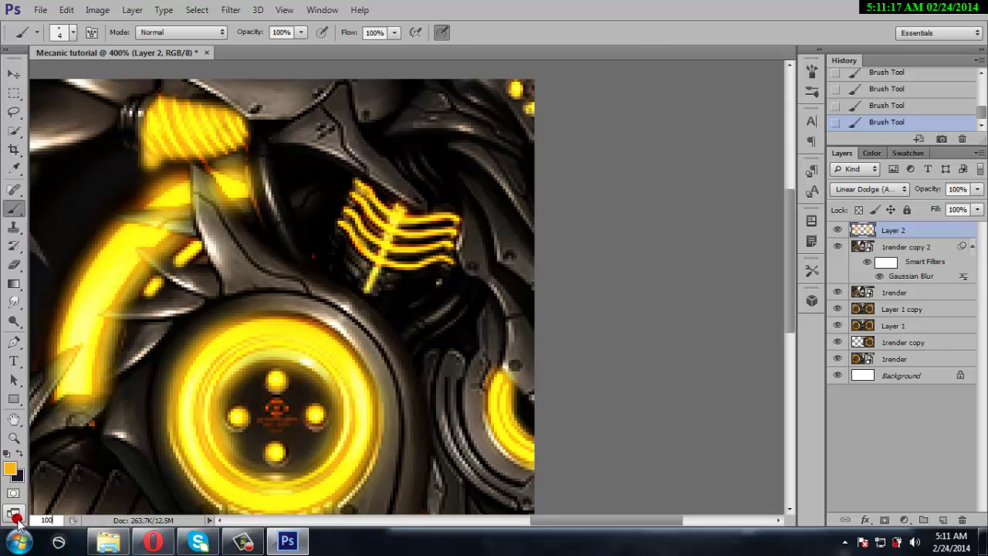
{"action": "key", "text": "Return"}
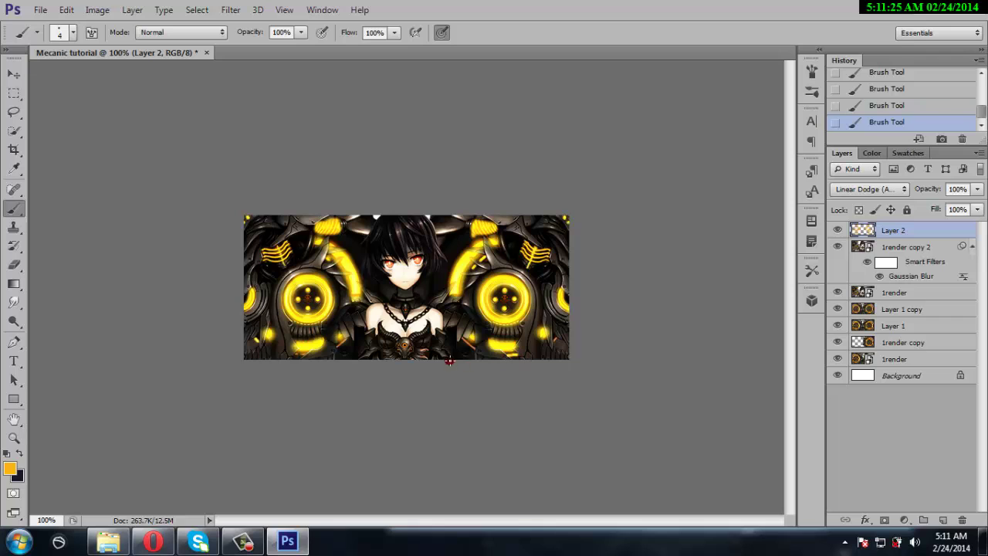
- Undo the last stroke, zoom in, and repaint yellow glow strokes near the lower-right glow
{"action": "left_click", "coordinate": [918, 105]}
{"action": "left_click_drag", "start_coordinate": [43, 520], "coordinate": [466, 459]}
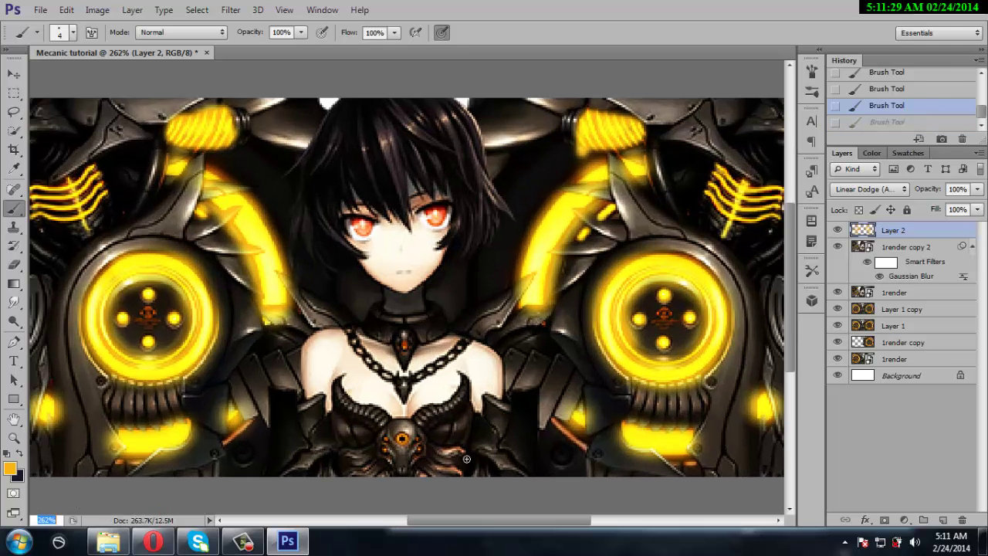
{"action": "left_click_drag", "start_coordinate": [556, 421], "coordinate": [591, 452]}
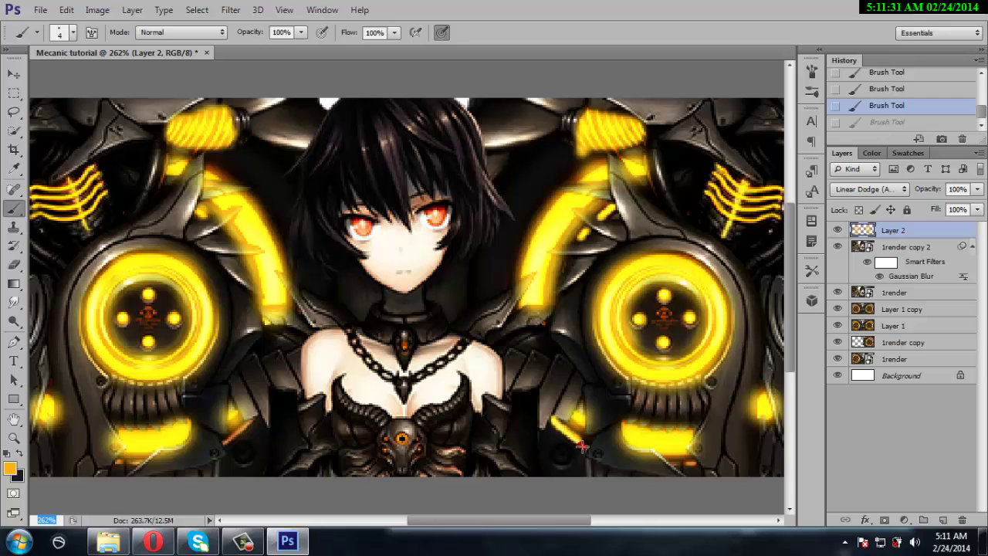
{"action": "right_click", "coordinate": [679, 464]}
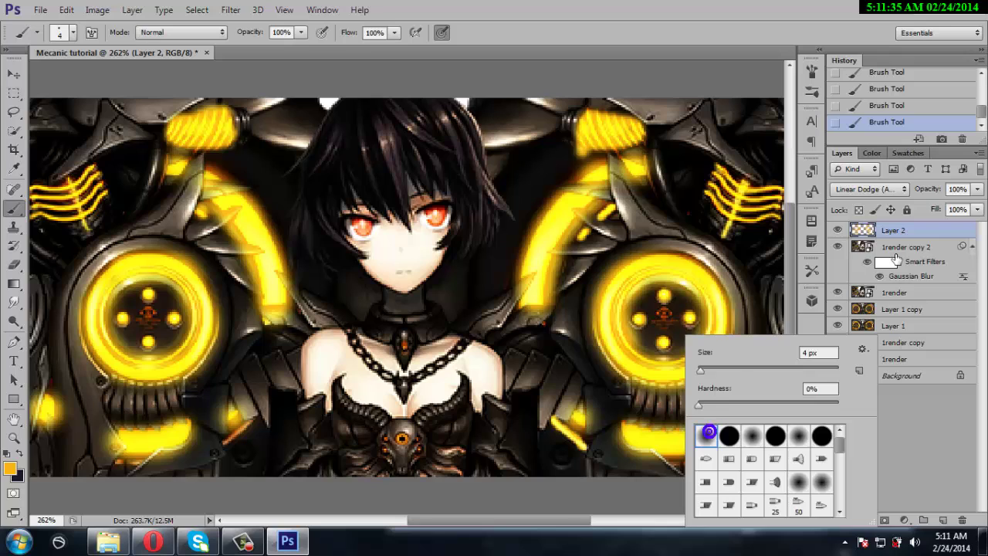
{"action": "left_click", "coordinate": [881, 105]}
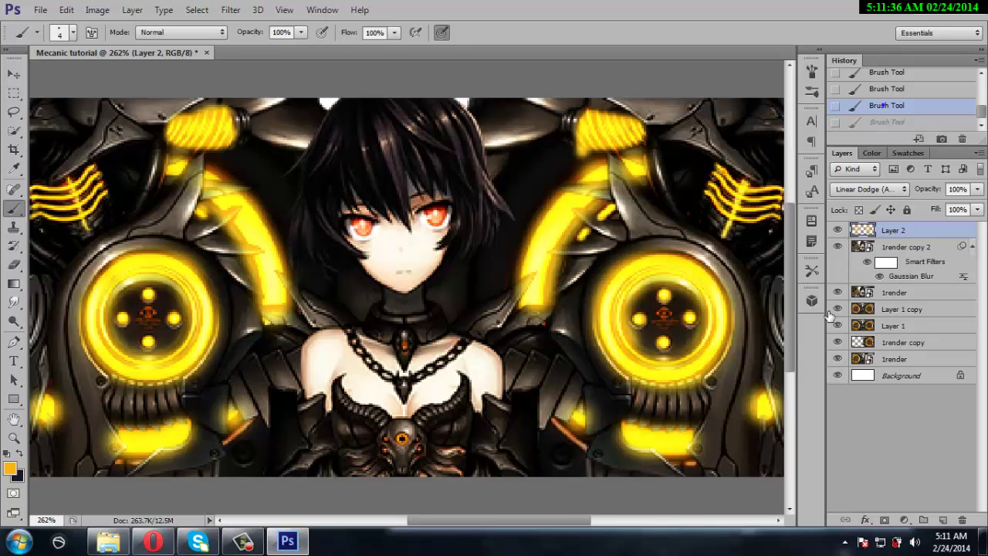
{"action": "right_click", "coordinate": [643, 432]}
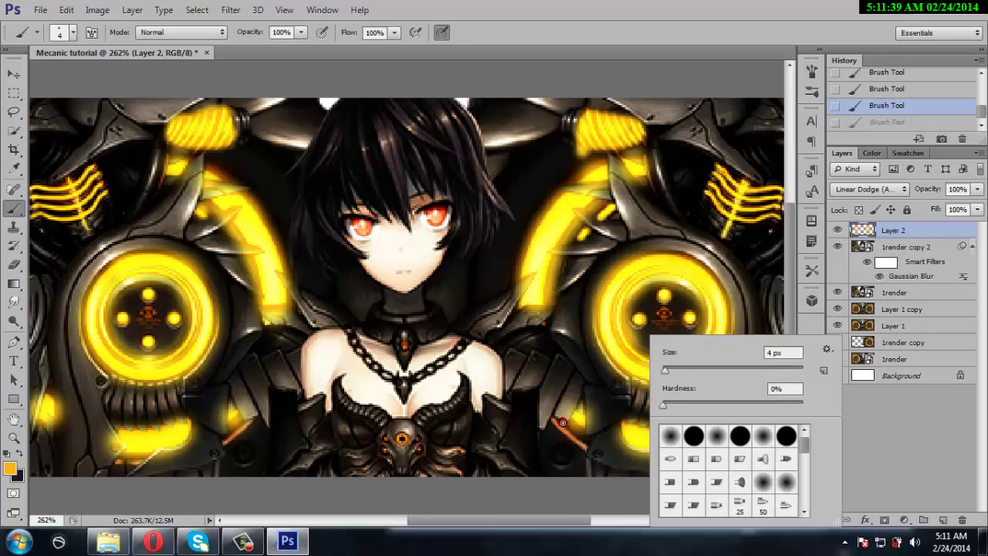
{"action": "left_click_drag", "start_coordinate": [553, 418], "coordinate": [594, 453]}
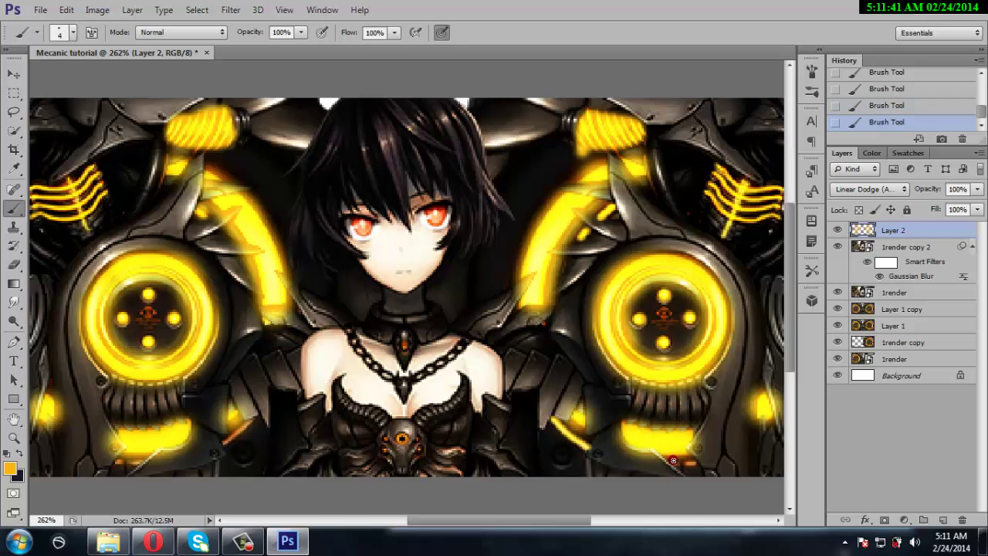
{"action": "left_click_drag", "start_coordinate": [667, 460], "coordinate": [689, 461]}
- Add glow marks at the lower left, dab the left and right ring rims, then view at 100%
{"action": "left_click_drag", "start_coordinate": [245, 423], "coordinate": [253, 417]}
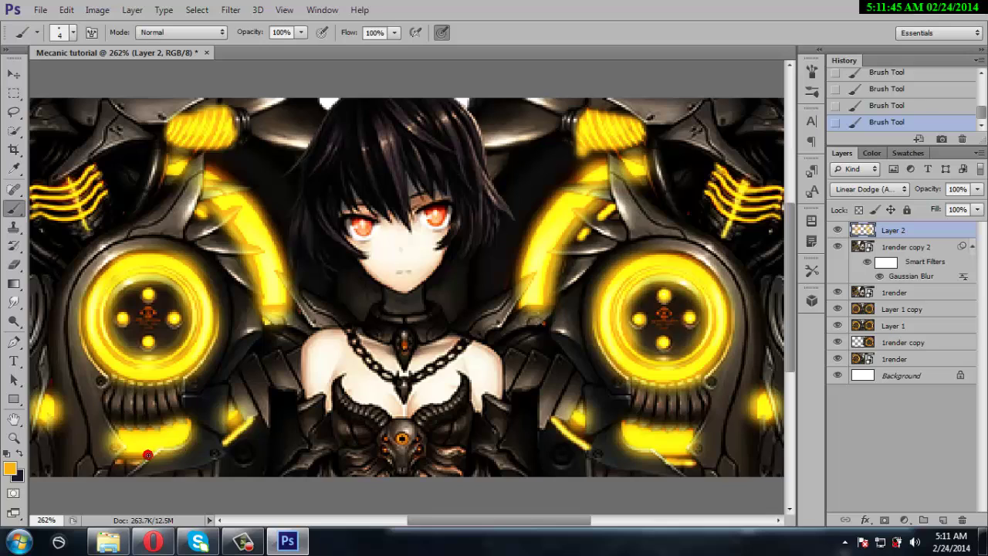
{"action": "left_click_drag", "start_coordinate": [140, 463], "coordinate": [115, 463]}
{"action": "left_click", "coordinate": [115, 270]}
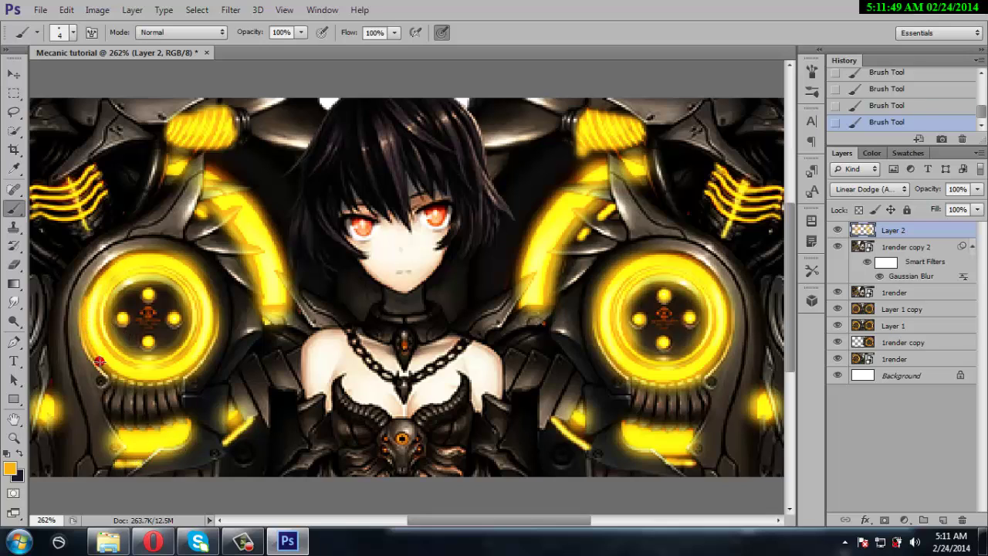
{"action": "left_click", "coordinate": [96, 292]}
{"action": "left_click", "coordinate": [123, 266]}
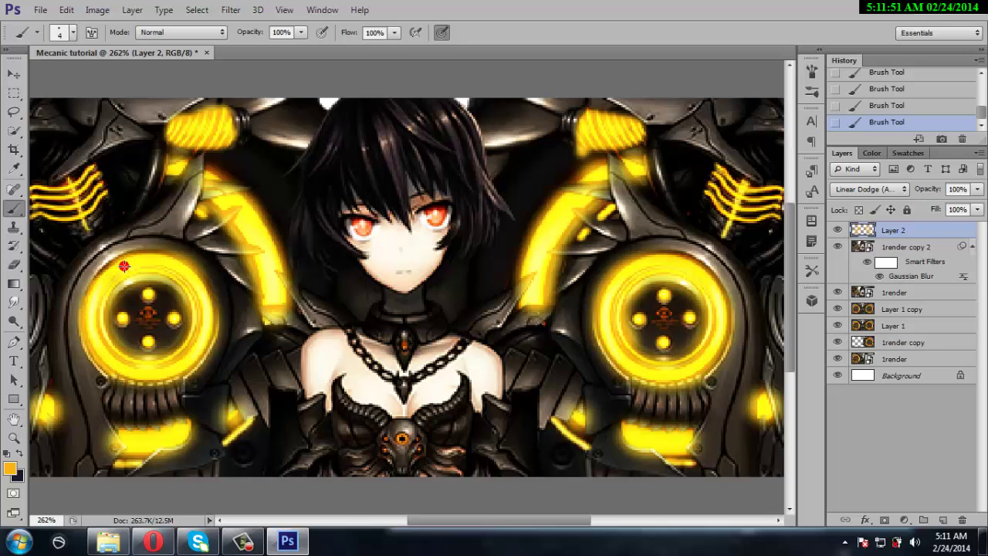
{"action": "left_click", "coordinate": [603, 271]}
{"action": "left_click", "coordinate": [47, 519]}
{"action": "type", "text": "100"}
{"action": "key", "text": "Return"}
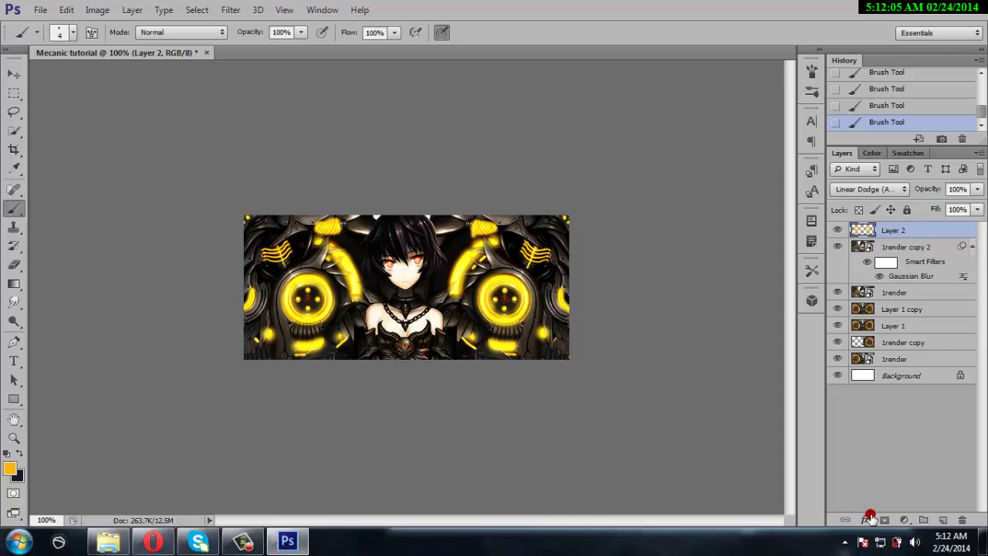
- Add a Gradient Map adjustment layer and set its left gradient stop to dark navy #18162b
{"action": "left_click", "coordinate": [906, 520]}
{"action": "left_click", "coordinate": [903, 488]}
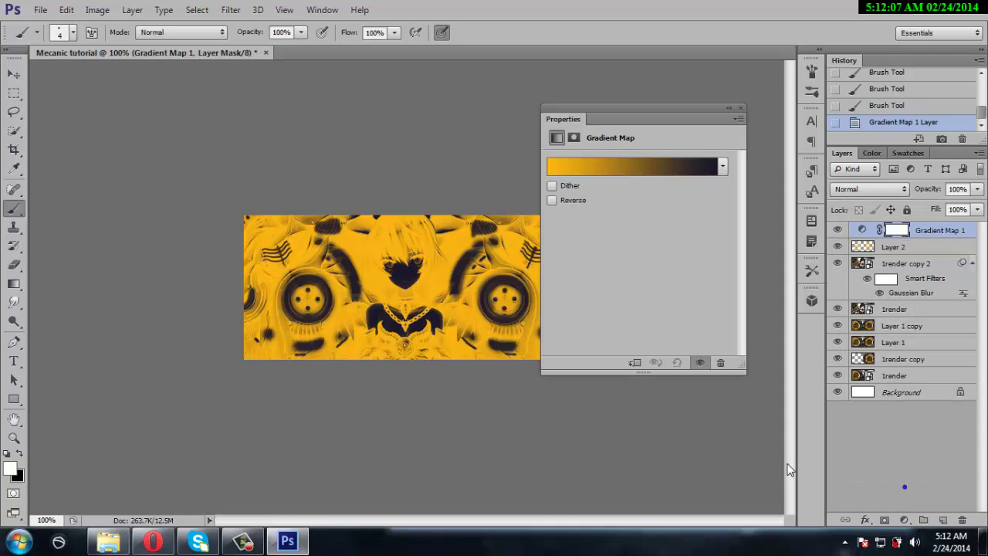
{"action": "left_click", "coordinate": [660, 168]}
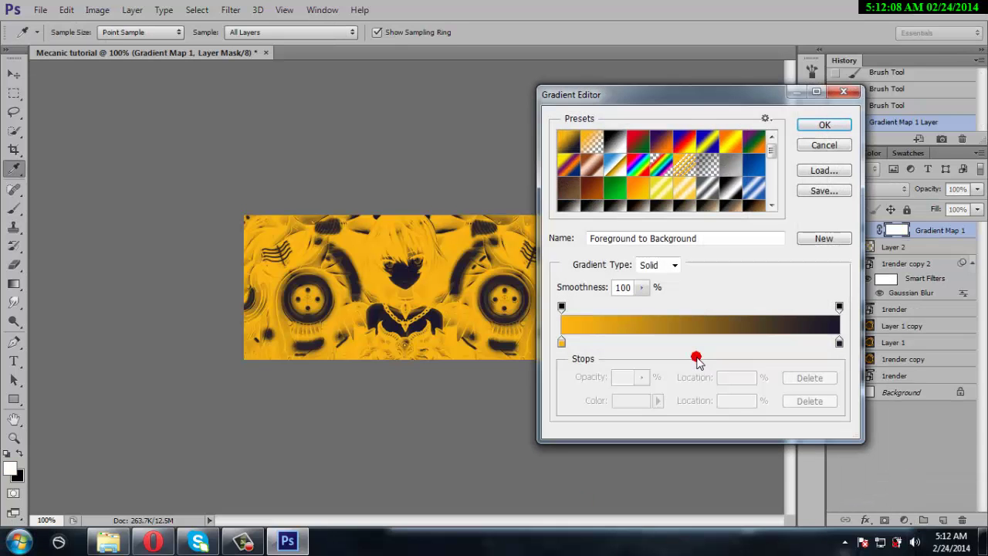
{"action": "left_click", "coordinate": [561, 341]}
{"action": "left_click", "coordinate": [631, 401]}
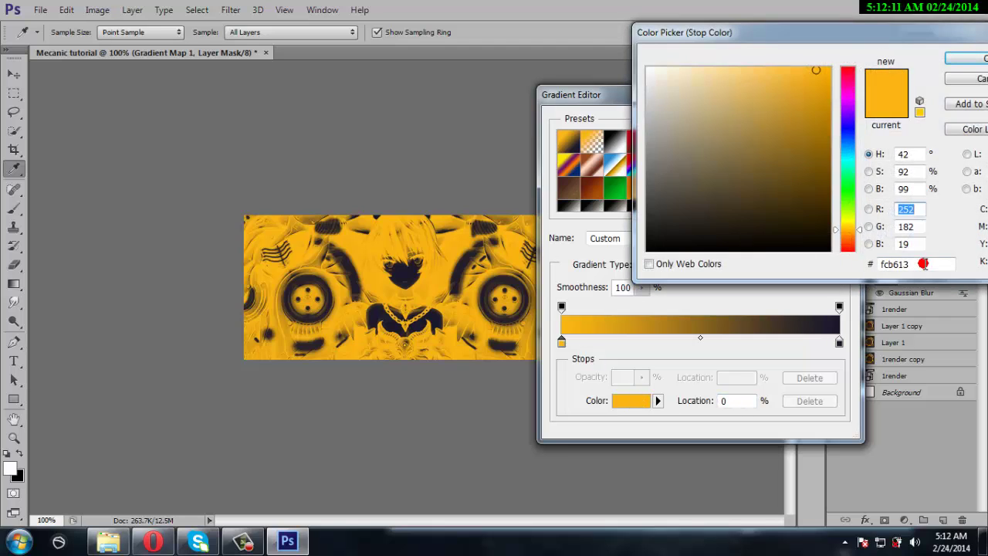
{"action": "double_click", "coordinate": [896, 264]}
{"action": "type", "text": "1"}
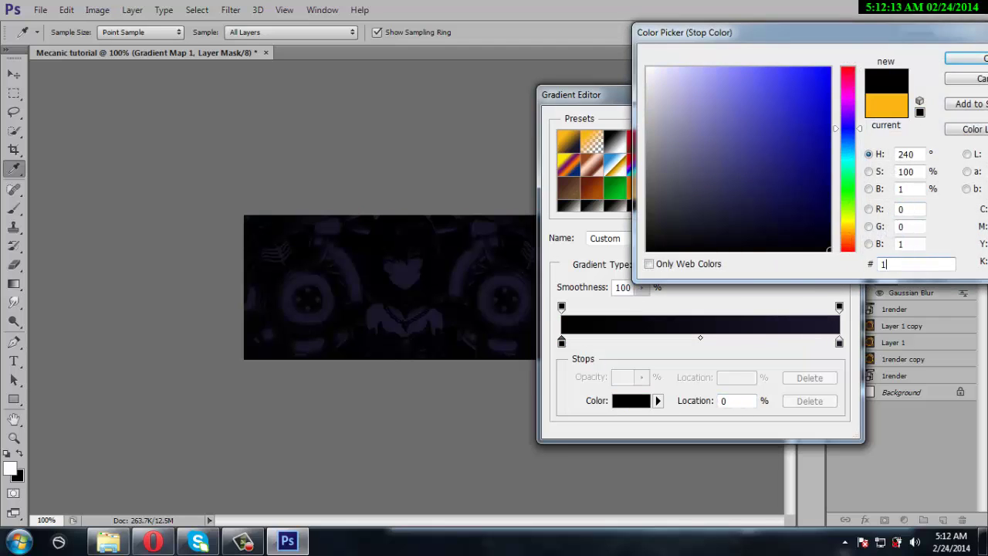
{"action": "type", "text": "81"}
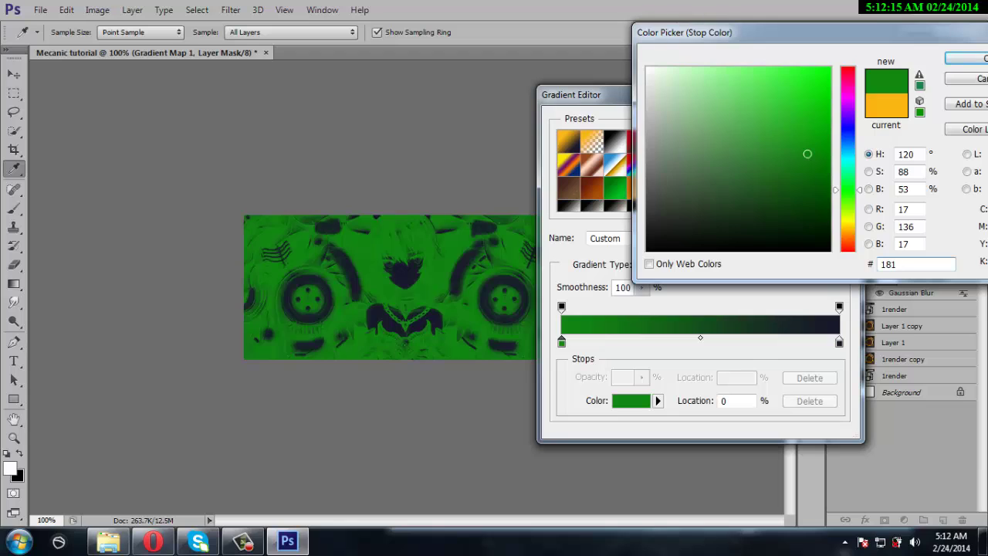
{"action": "type", "text": "622b"}
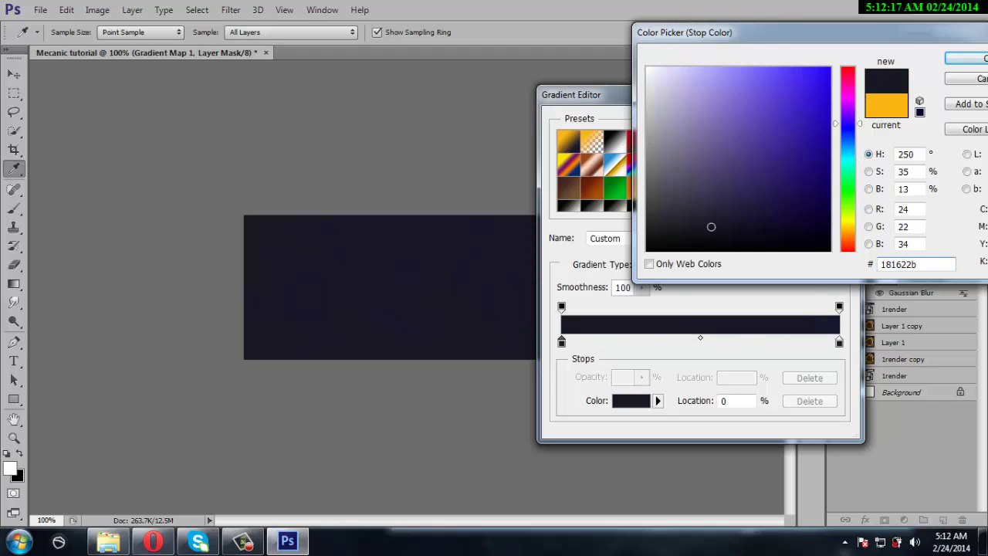
{"action": "left_click", "coordinate": [964, 59]}
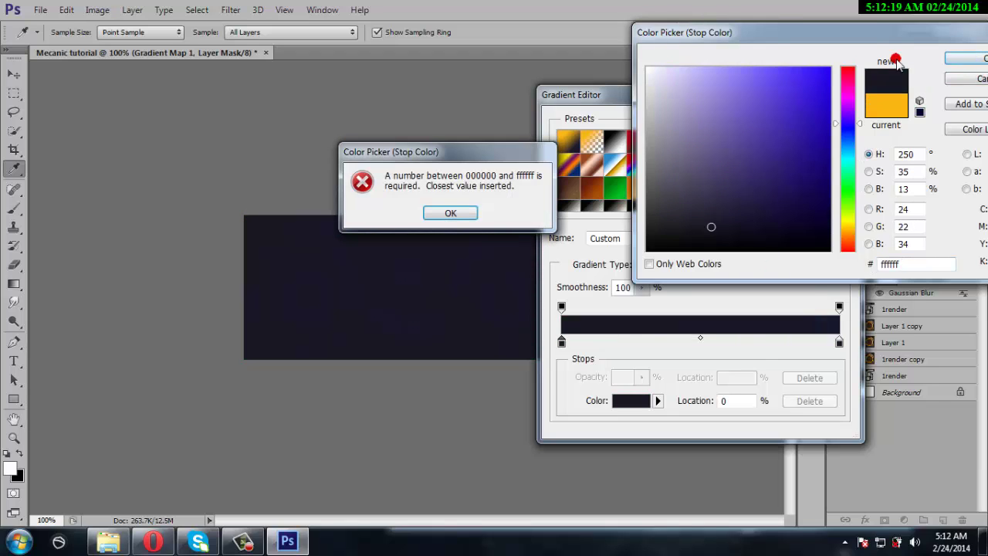
{"action": "left_click", "coordinate": [450, 212]}
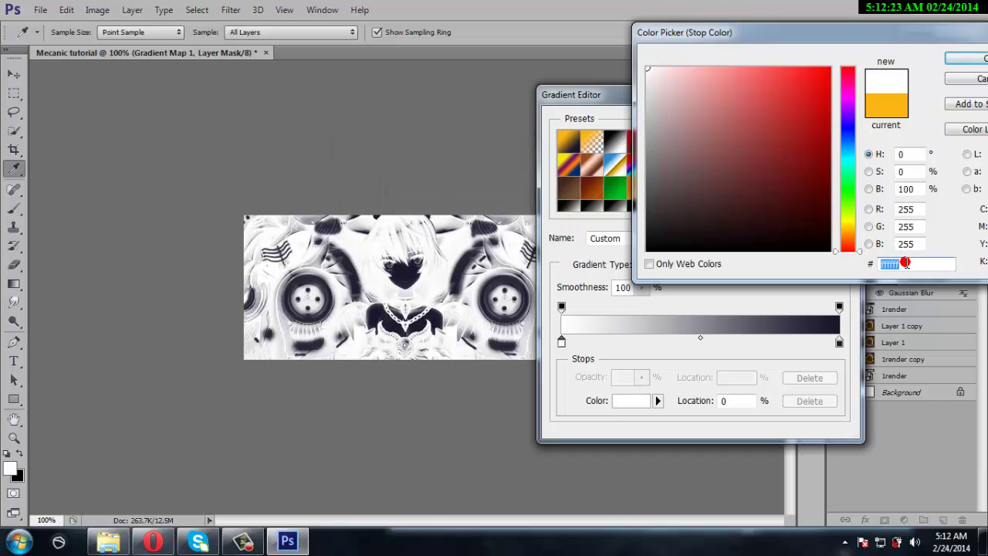
{"action": "type", "text": "18"}
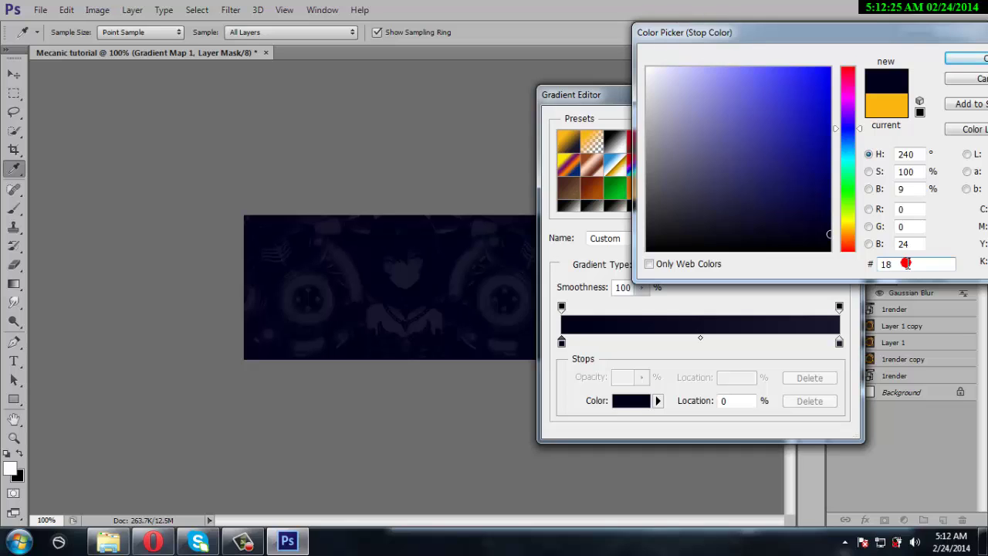
{"action": "type", "text": "16"}
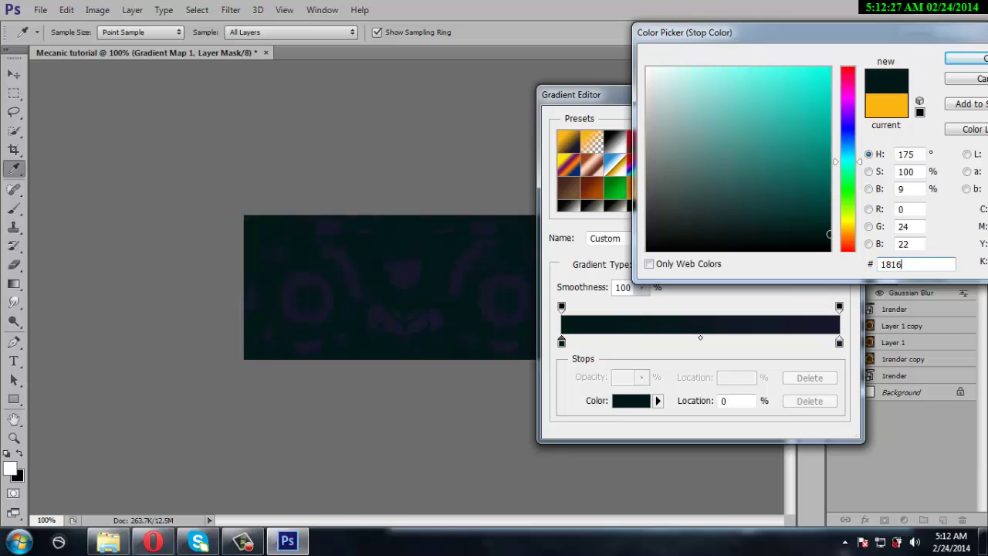
{"action": "type", "text": "22"}
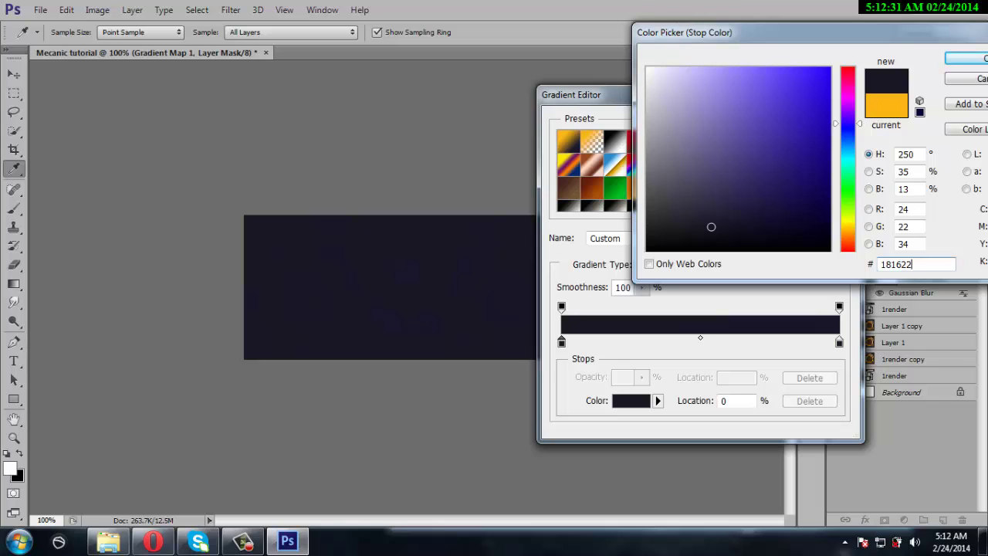
{"action": "key", "text": "BackSpace"}
{"action": "type", "text": "b"}
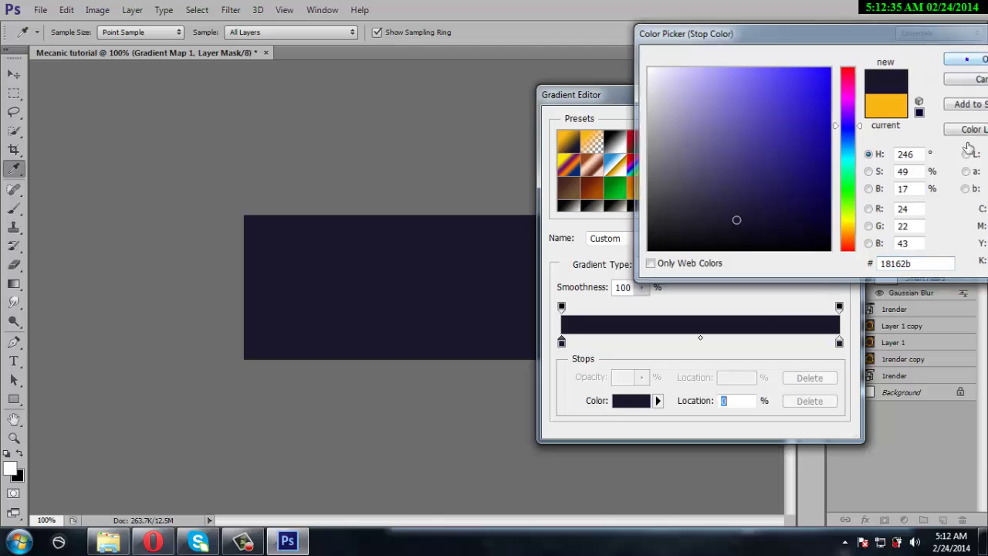
{"action": "left_click", "coordinate": [971, 61]}
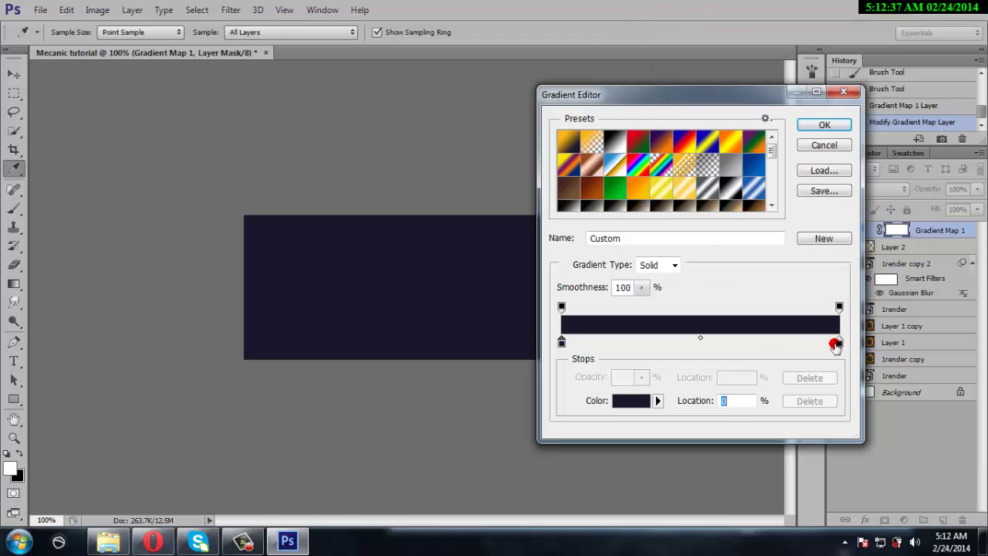
- Set the right gradient stop to red #ff0000 and accept the gradient
{"action": "left_click", "coordinate": [838, 344]}
{"action": "left_click", "coordinate": [632, 402]}
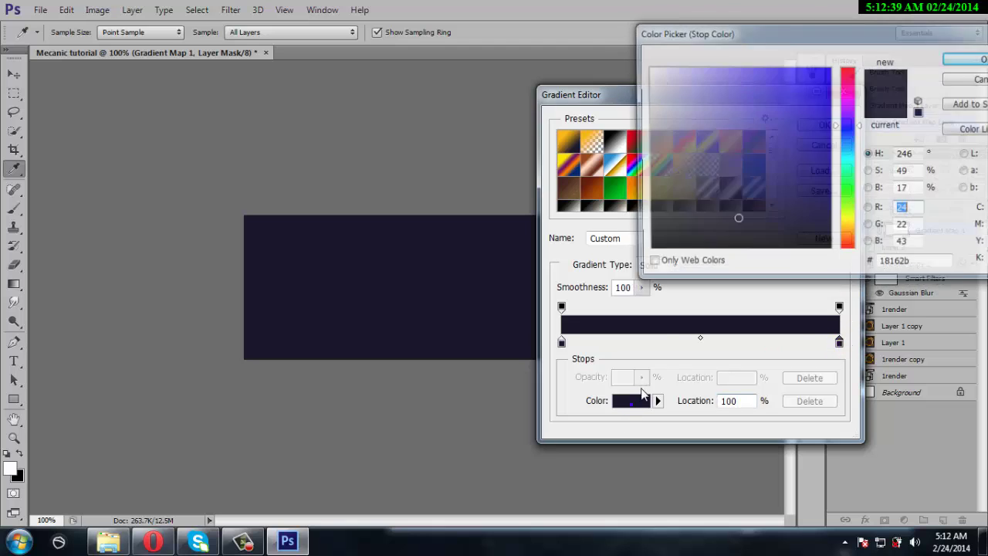
{"action": "double_click", "coordinate": [899, 264]}
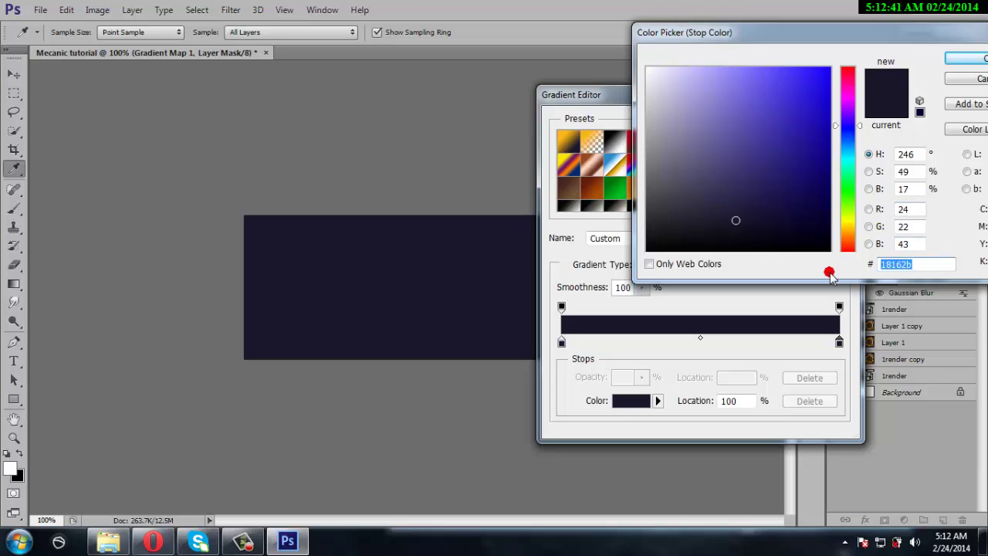
{"action": "type", "text": "ff"}
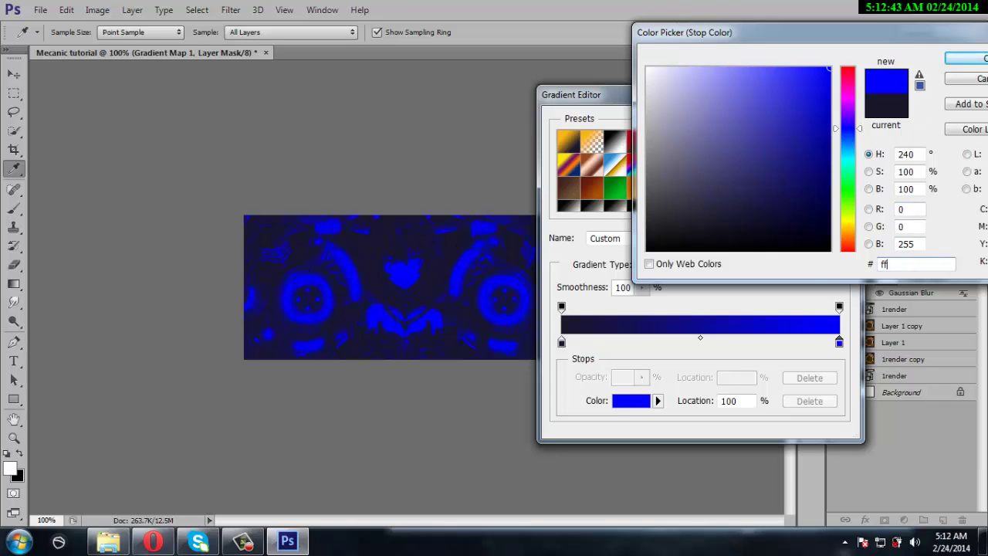
{"action": "type", "text": "000"}
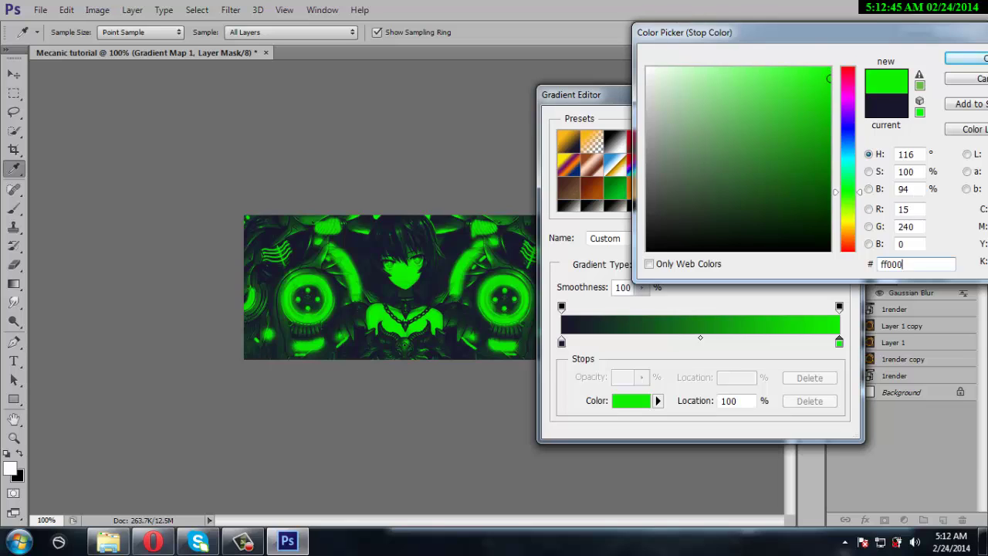
{"action": "type", "text": "0"}
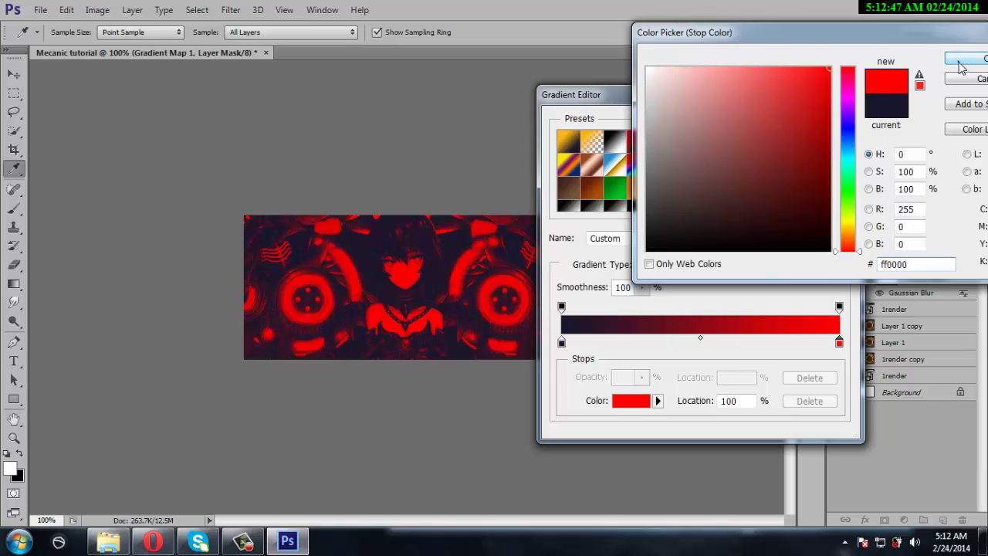
{"action": "left_click", "coordinate": [961, 61]}
{"action": "left_click", "coordinate": [824, 128]}
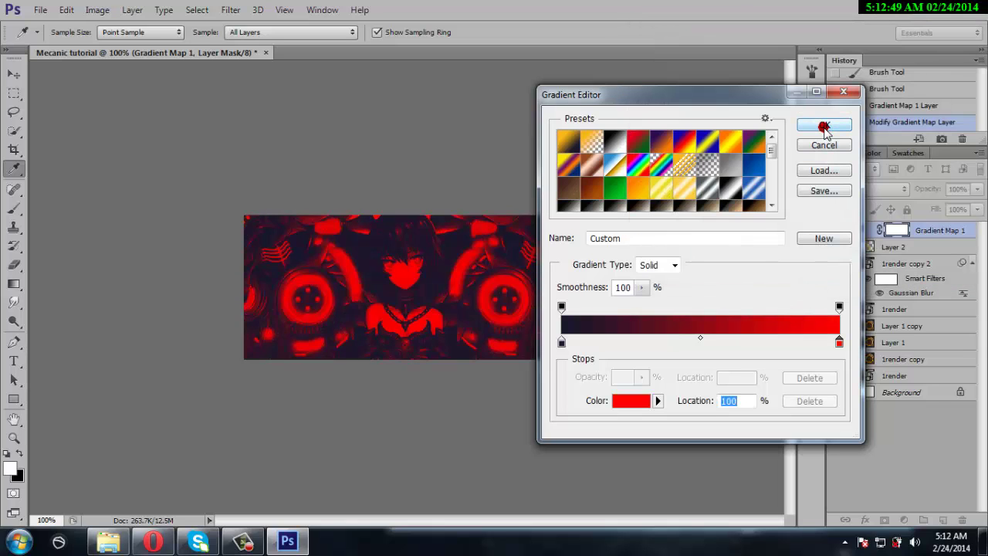
- Set Gradient Map 1 to Soft Light blend at 79% opacity and close its properties
{"action": "left_click", "coordinate": [882, 190]}
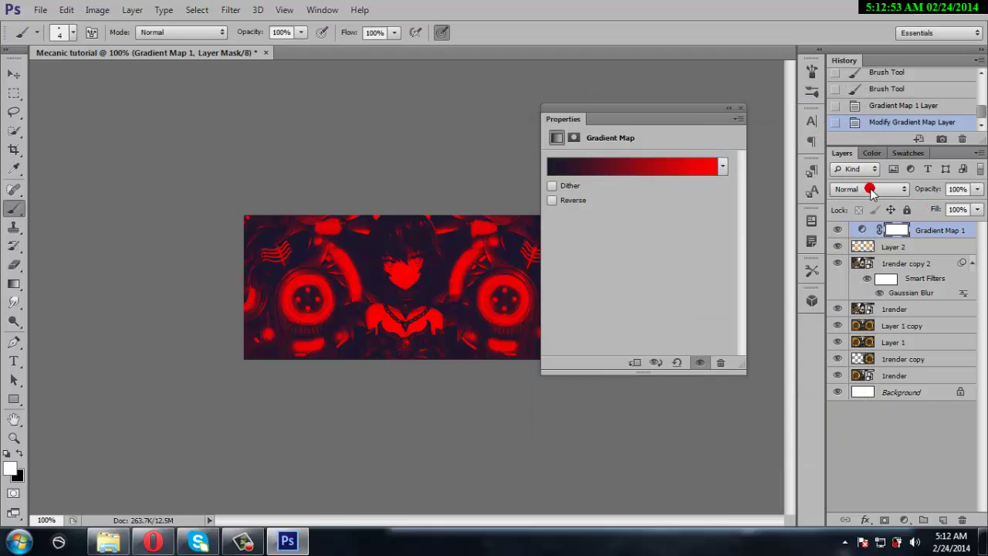
{"action": "left_click", "coordinate": [869, 189]}
{"action": "left_click", "coordinate": [869, 192]}
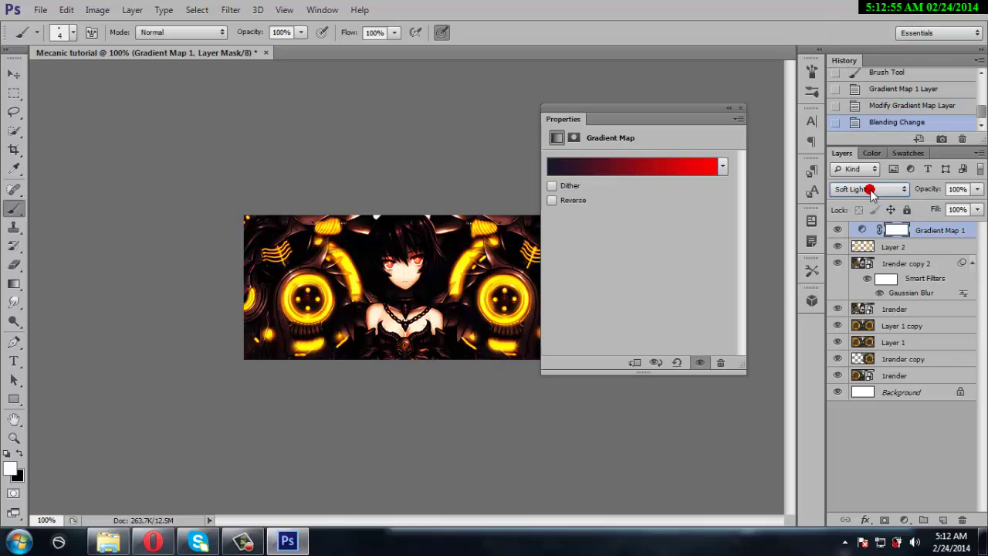
{"action": "left_click", "coordinate": [977, 189]}
{"action": "left_click_drag", "start_coordinate": [977, 207], "coordinate": [966, 207]}
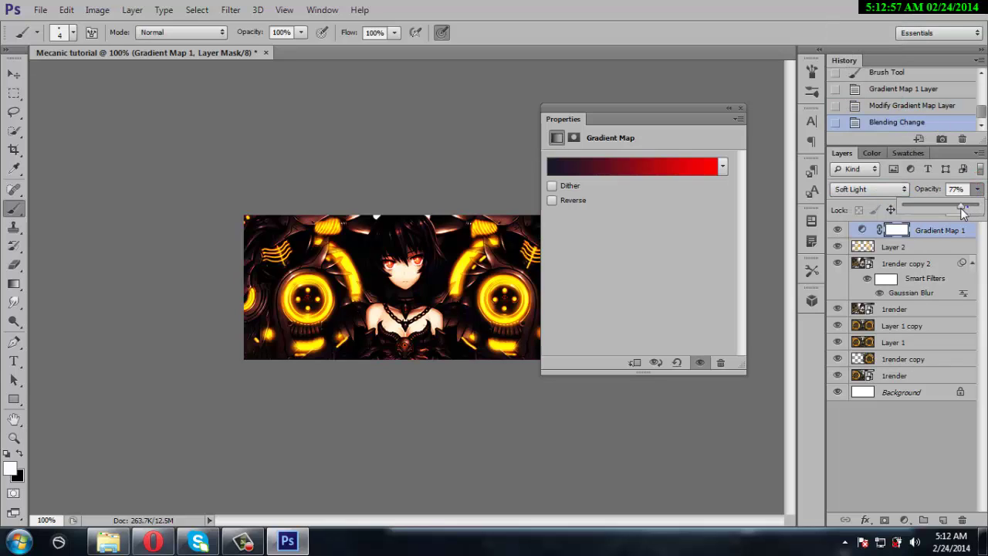
{"action": "left_click", "coordinate": [738, 111]}
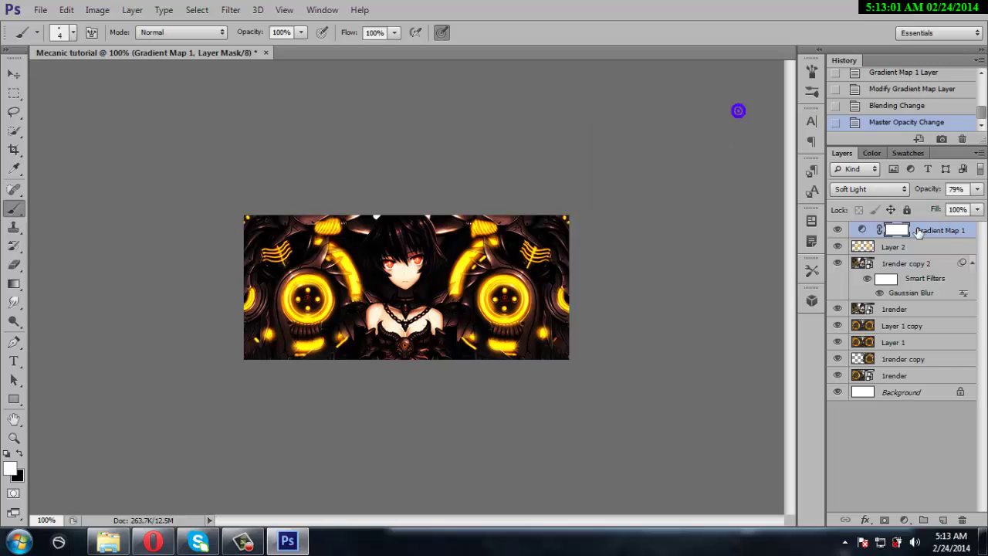
- Duplicate Gradient Map 1 and set the copy to Lighten blend at 50% opacity
{"action": "right_click", "coordinate": [920, 230]}
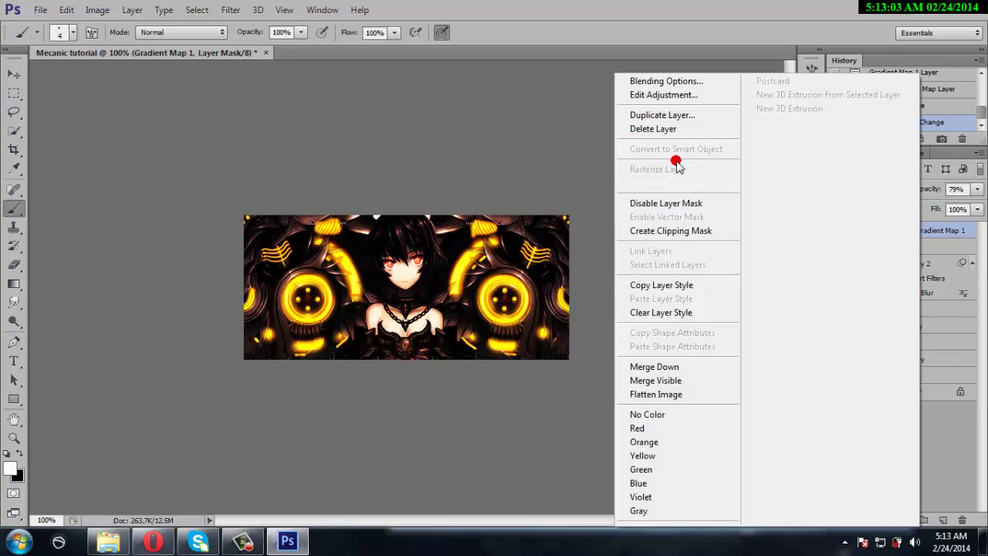
{"action": "left_click", "coordinate": [677, 115]}
{"action": "left_click", "coordinate": [629, 160]}
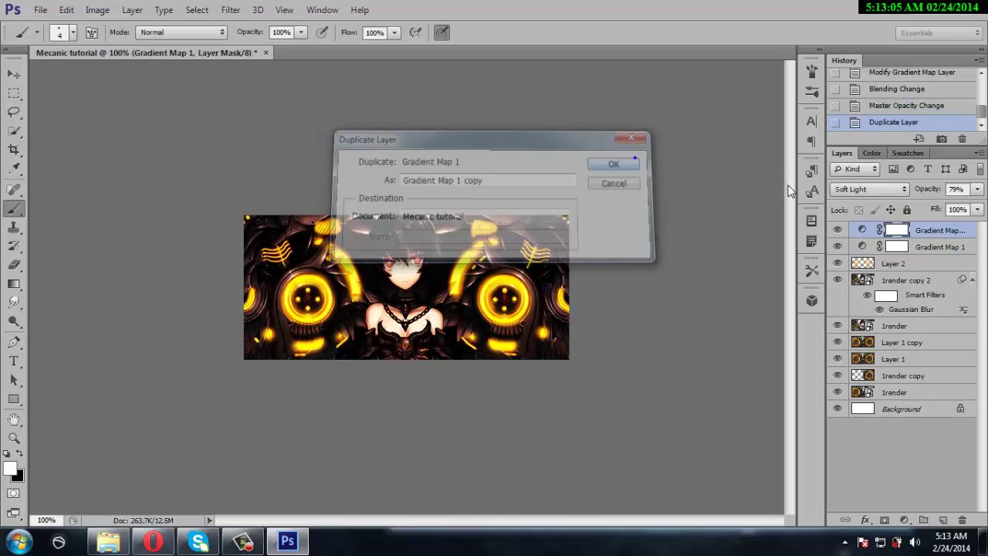
{"action": "left_click", "coordinate": [863, 190]}
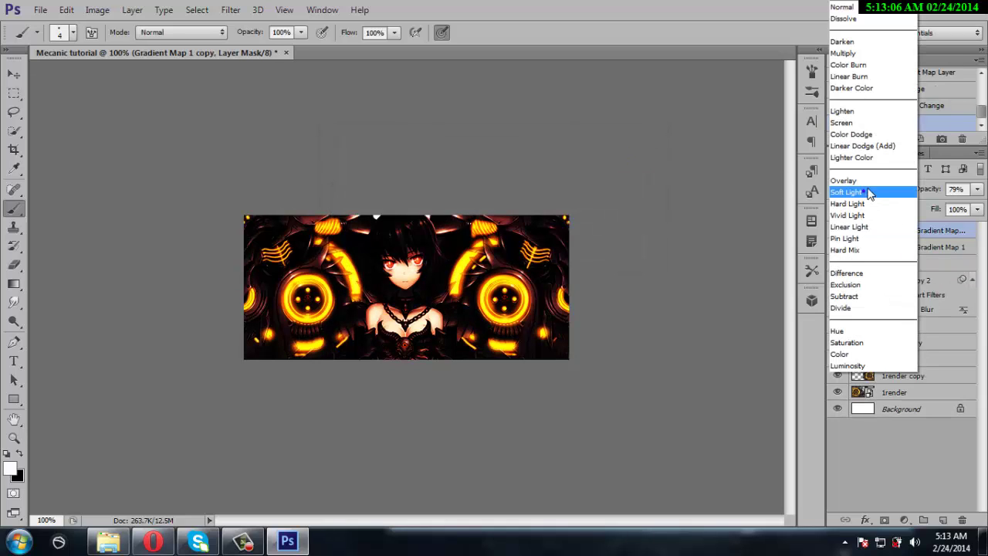
{"action": "left_click", "coordinate": [866, 110]}
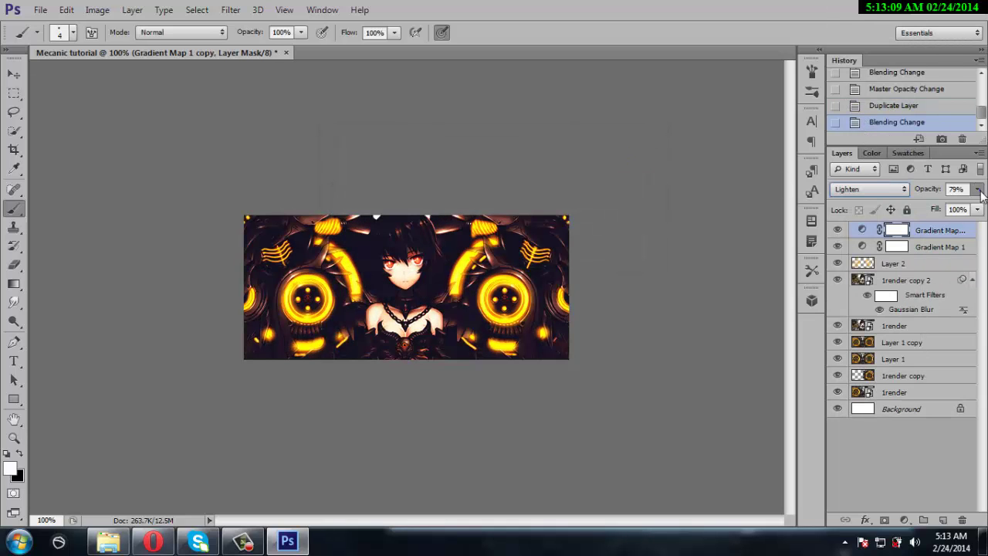
{"action": "left_click_drag", "start_coordinate": [977, 189], "coordinate": [946, 209]}
{"action": "left_click", "coordinate": [957, 421]}
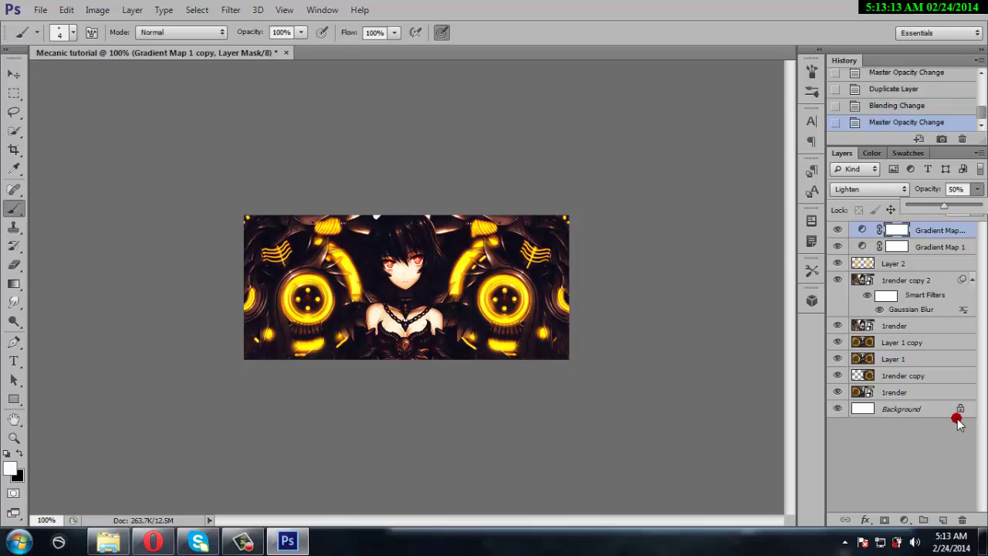
{"action": "left_click", "coordinate": [904, 520]}
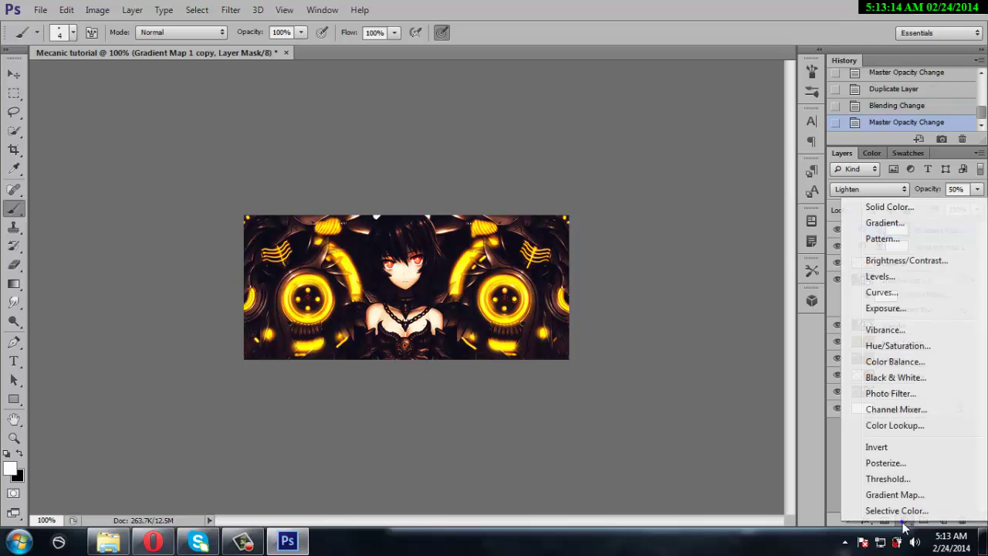
- Add an Exposure adjustment layer with Offset 0.0082 and close its properties
{"action": "left_click", "coordinate": [915, 308]}
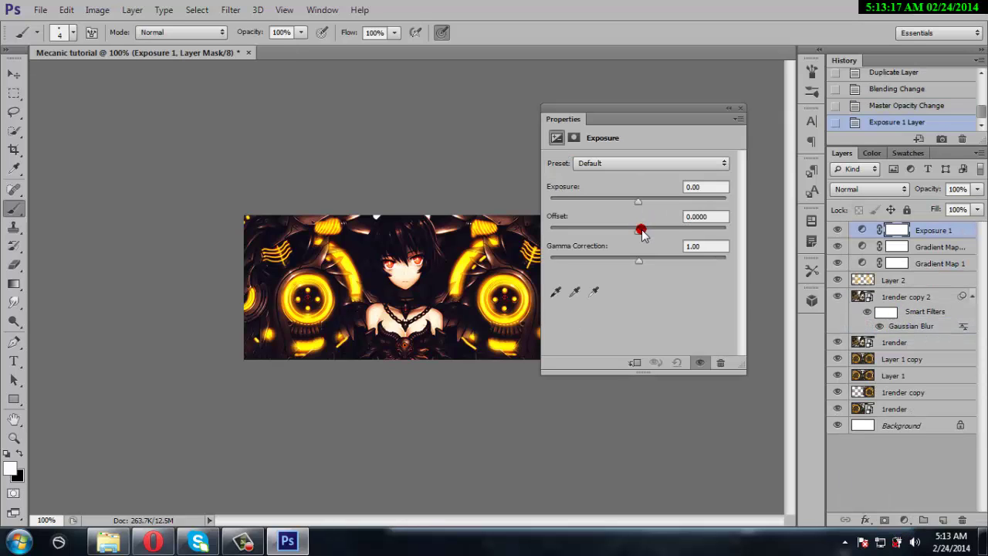
{"action": "left_click_drag", "start_coordinate": [641, 234], "coordinate": [642, 236]}
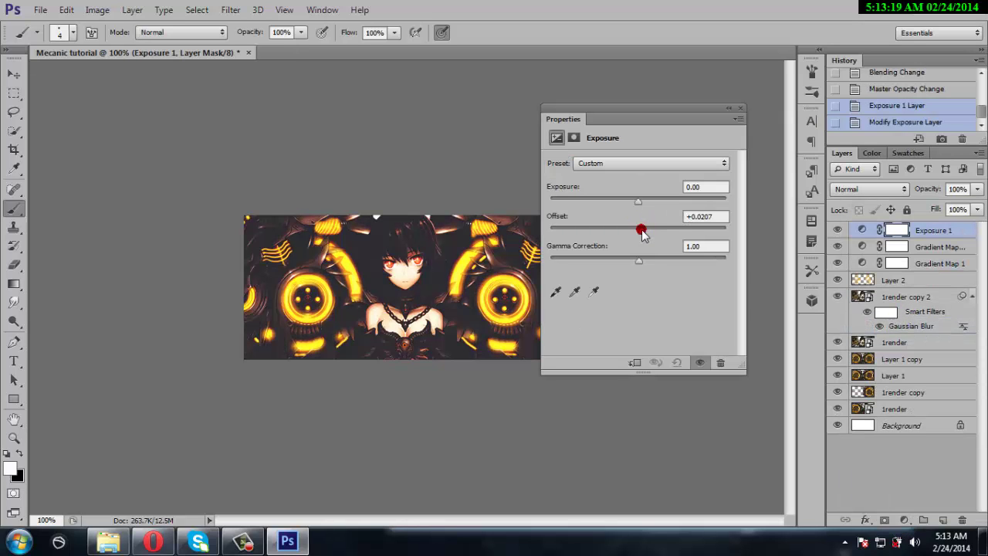
{"action": "left_click", "coordinate": [706, 216]}
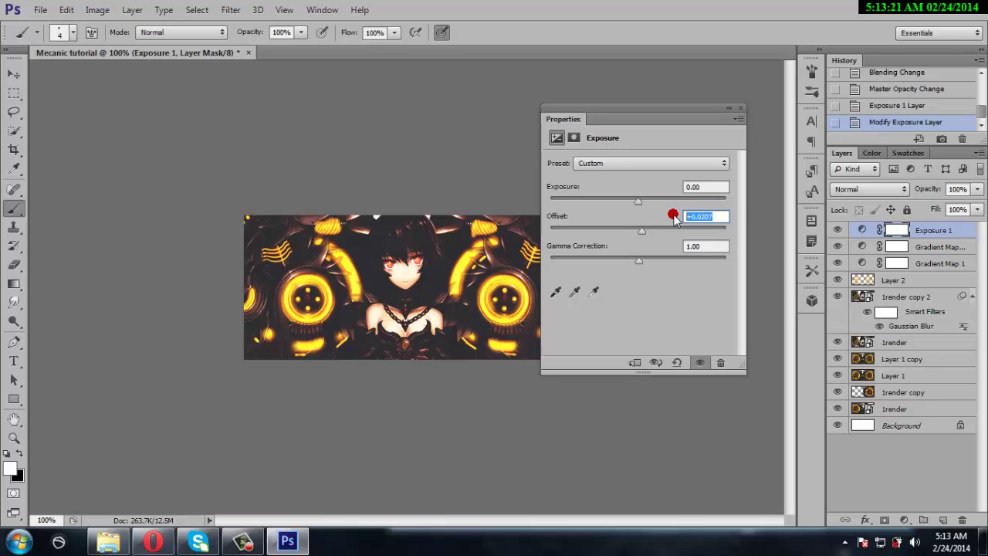
{"action": "type", "text": "0."}
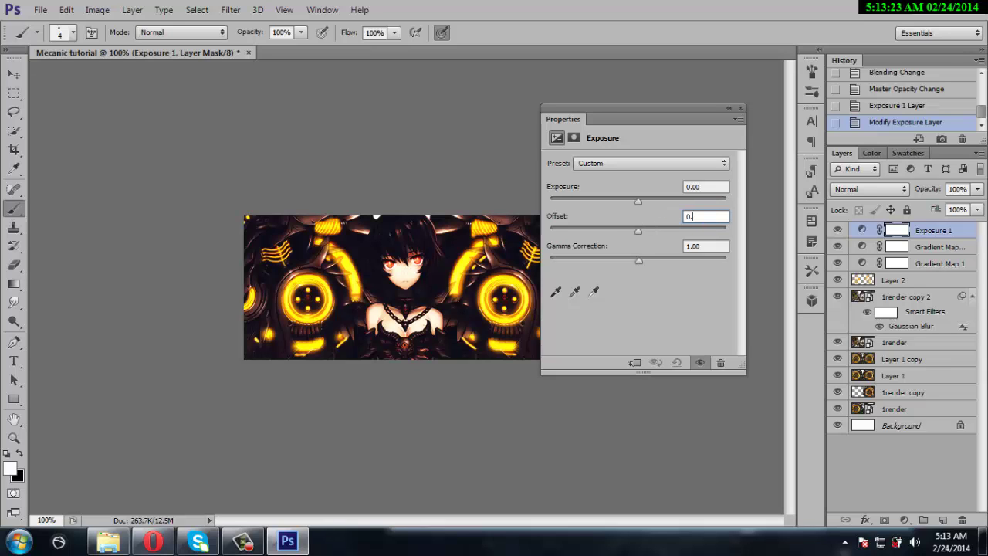
{"action": "type", "text": "0"}
{"action": "type", "text": "82"}
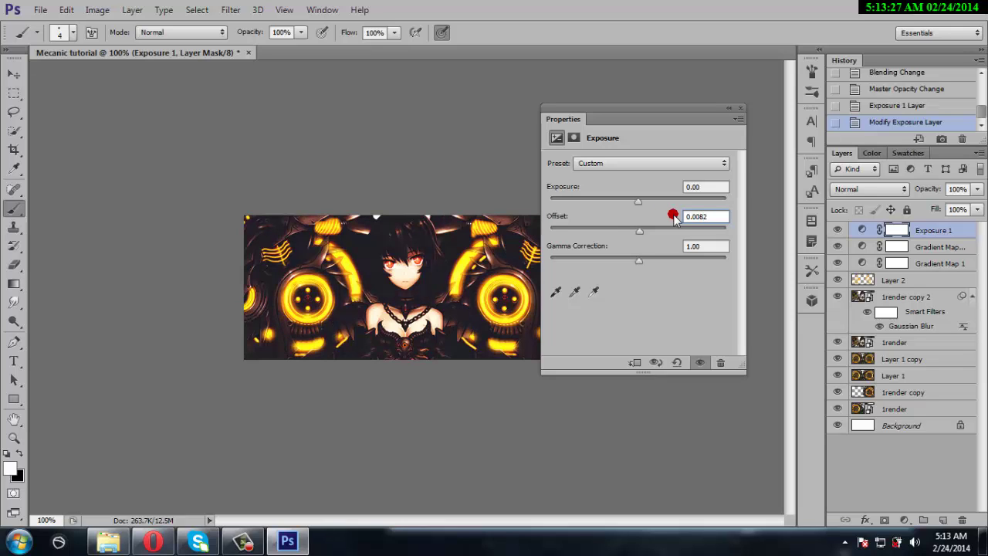
{"action": "left_click", "coordinate": [739, 109]}
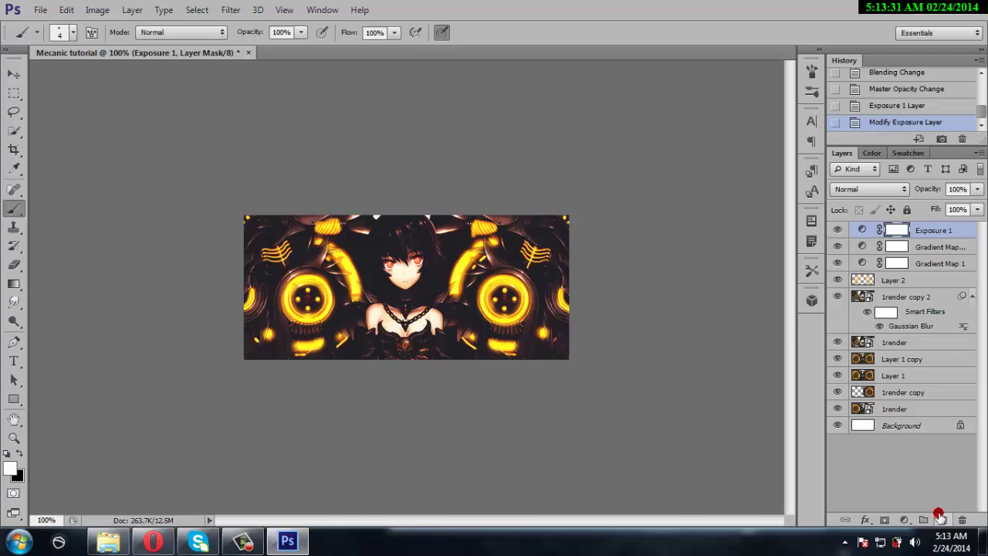
- Add a Curves adjustment layer and set its preset to Custom
{"action": "left_click", "coordinate": [904, 519]}
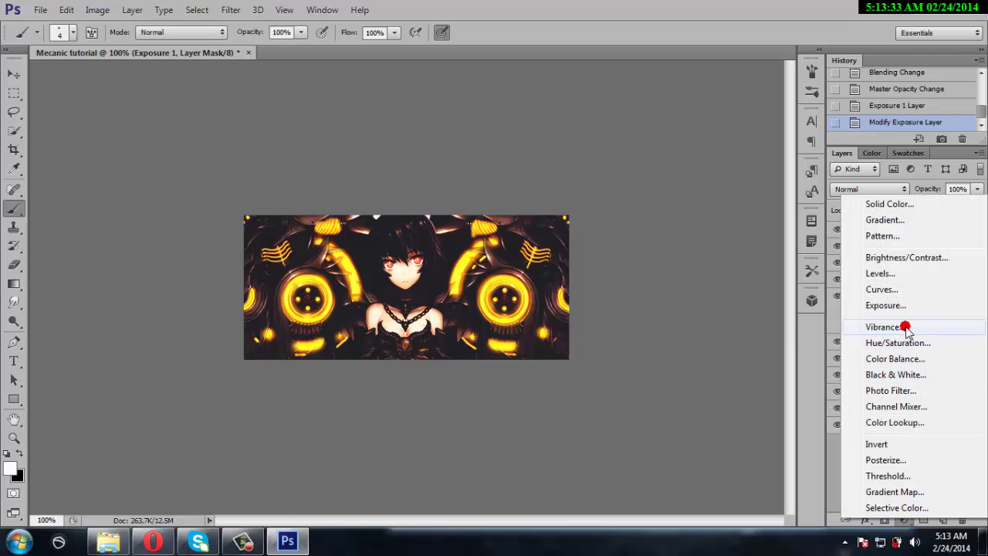
{"action": "left_click", "coordinate": [895, 289]}
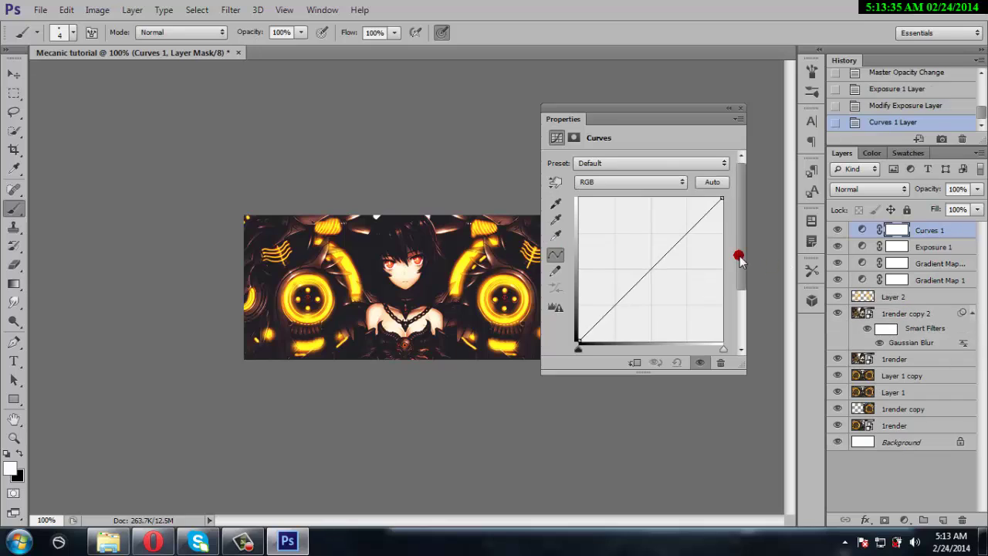
{"action": "left_click", "coordinate": [643, 163]}
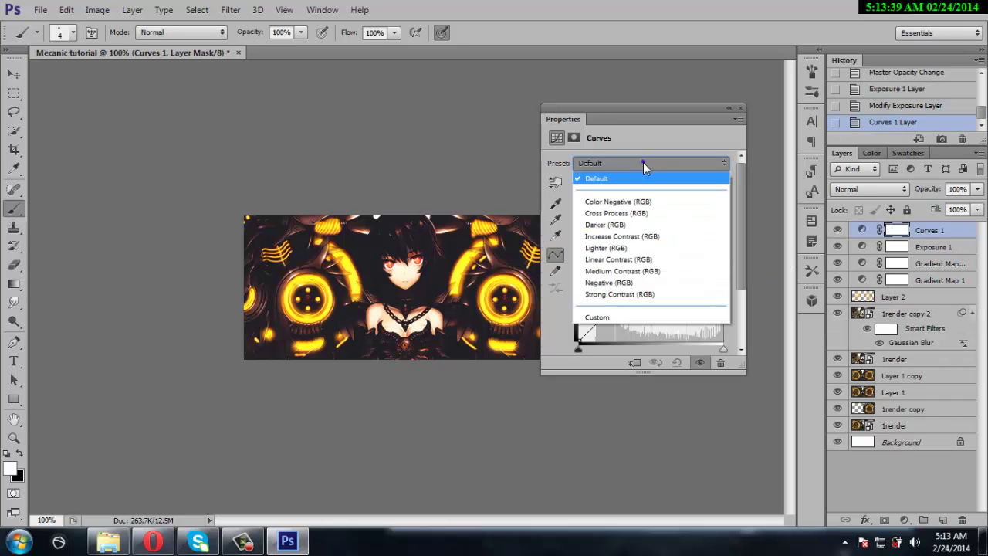
{"action": "left_click", "coordinate": [636, 317]}
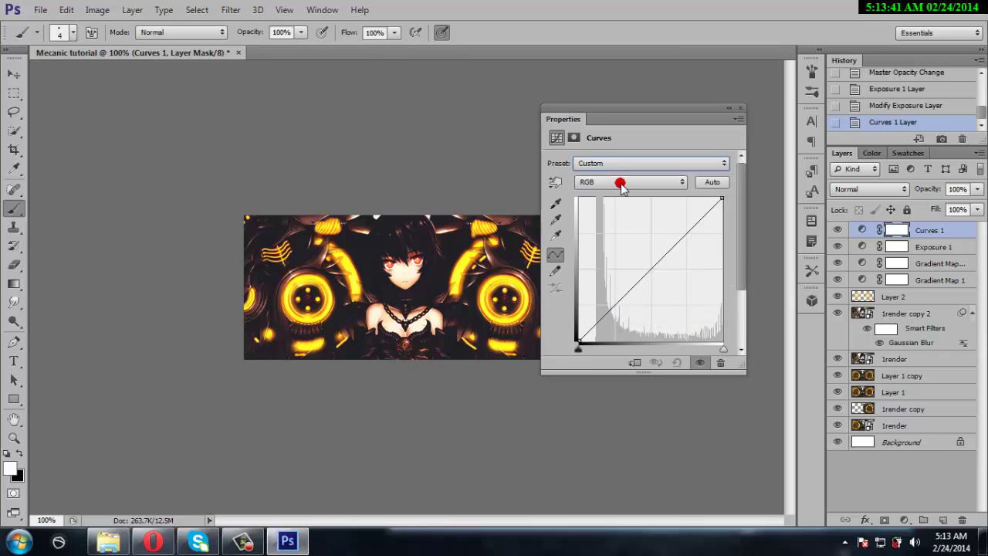
{"action": "scroll", "coordinate": [629, 183], "scroll_direction": "down", "scroll_amount": 1}
{"action": "scroll", "coordinate": [629, 183], "scroll_direction": "down", "scroll_amount": 1}
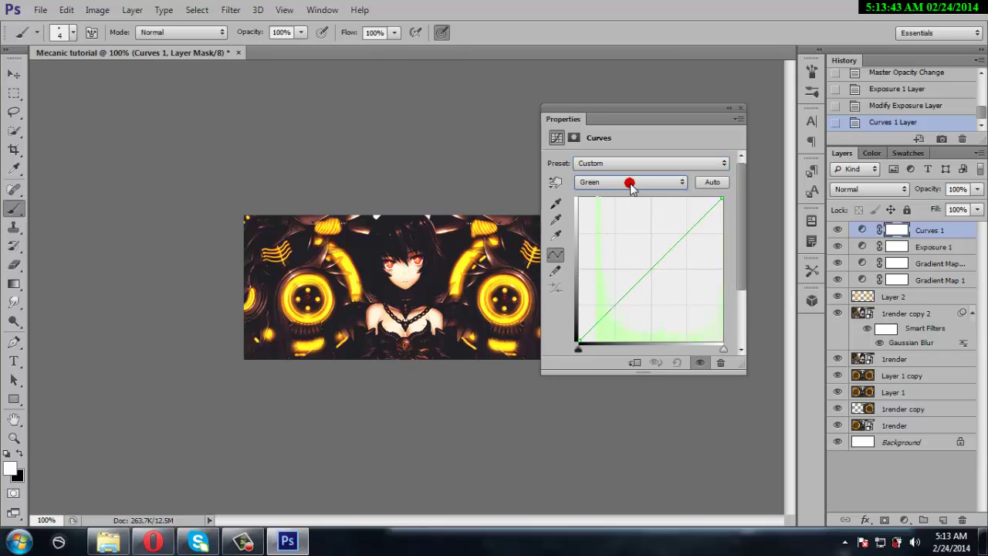
{"action": "scroll", "coordinate": [628, 183], "scroll_direction": "up", "scroll_amount": 1}
{"action": "scroll", "coordinate": [629, 183], "scroll_direction": "up", "scroll_amount": 1}
- Add a shadow point and a highlight point to the RGB curve, then add empty Layer 3
{"action": "mouse_move", "coordinate": [629, 223]}
{"action": "left_mouse_down"}
{"action": "mouse_move", "coordinate": [616, 304]}
{"action": "mouse_move", "coordinate": [619, 294]}
{"action": "left_mouse_up"}
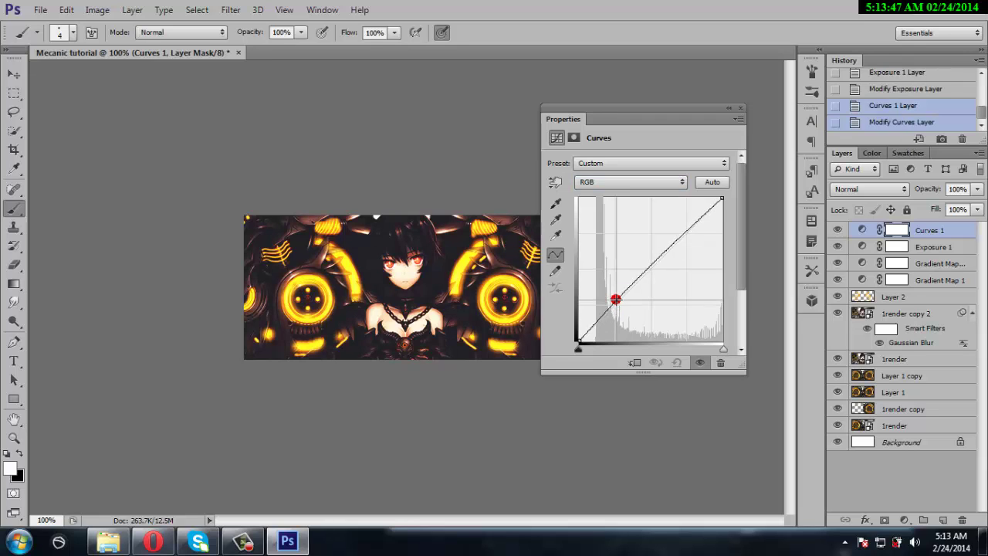
{"action": "left_click_drag", "start_coordinate": [679, 232], "coordinate": [683, 244]}
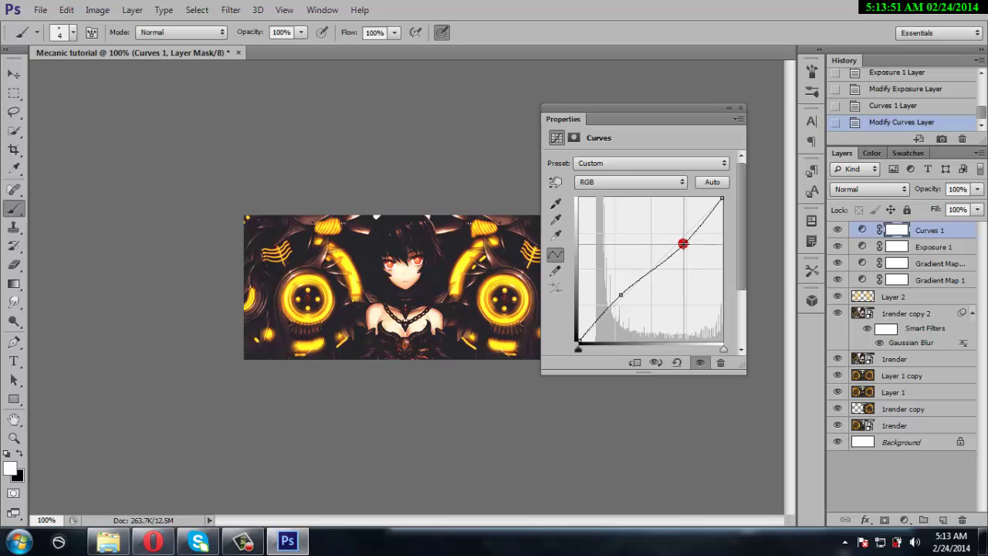
{"action": "left_click", "coordinate": [676, 361]}
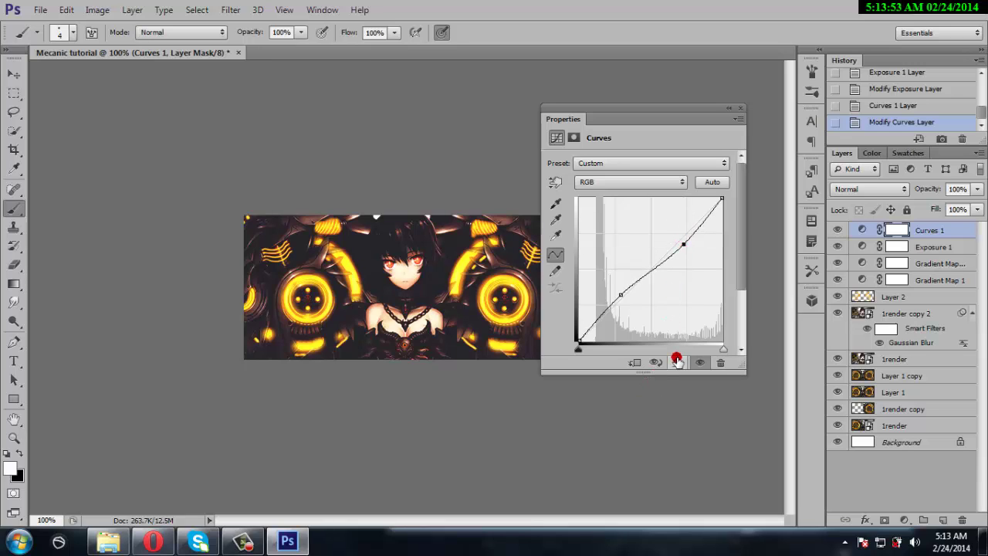
{"action": "left_click", "coordinate": [943, 520]}
{"action": "left_click", "coordinate": [320, 35]}
- Stamp the merged image onto Layer 3 with Apply Image and duplicate it as Layer 3 copy
{"action": "left_click", "coordinate": [97, 10]}
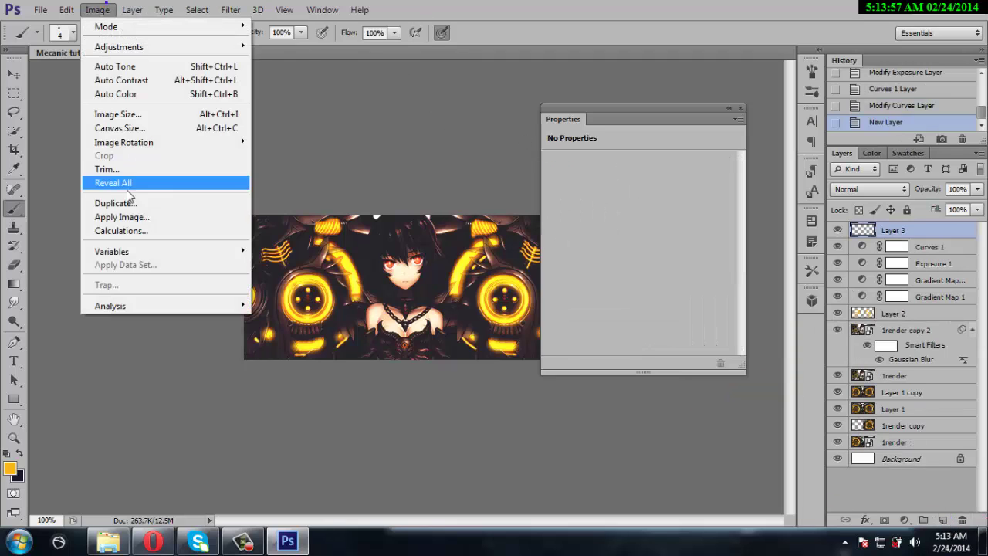
{"action": "left_click", "coordinate": [128, 214]}
{"action": "left_click", "coordinate": [620, 147]}
{"action": "key", "text": "b"}
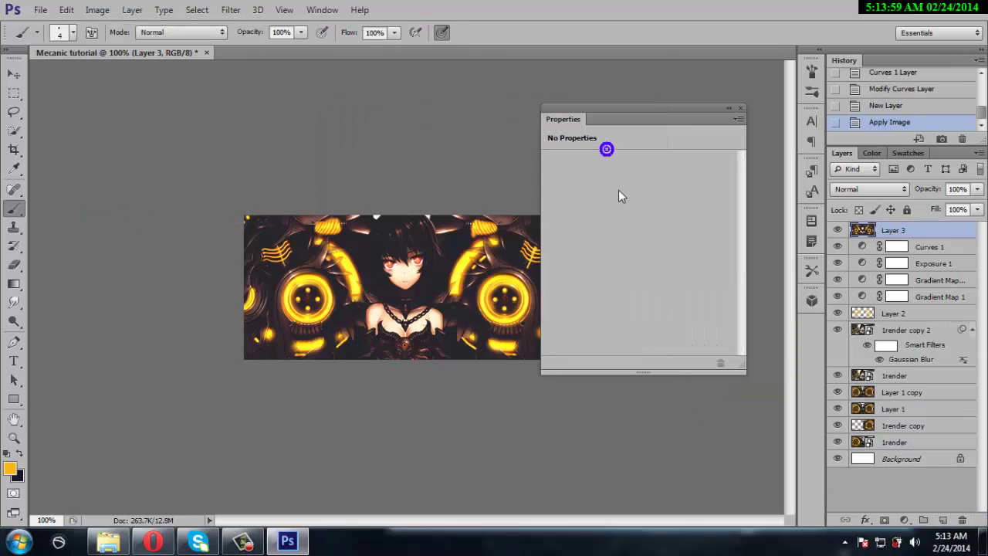
{"action": "right_click", "coordinate": [894, 226]}
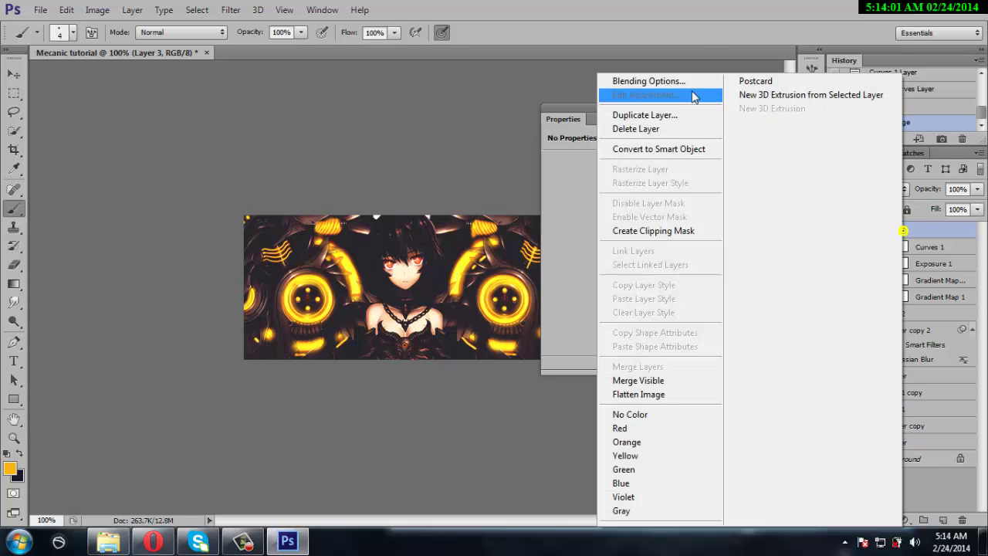
{"action": "left_click", "coordinate": [645, 115]}
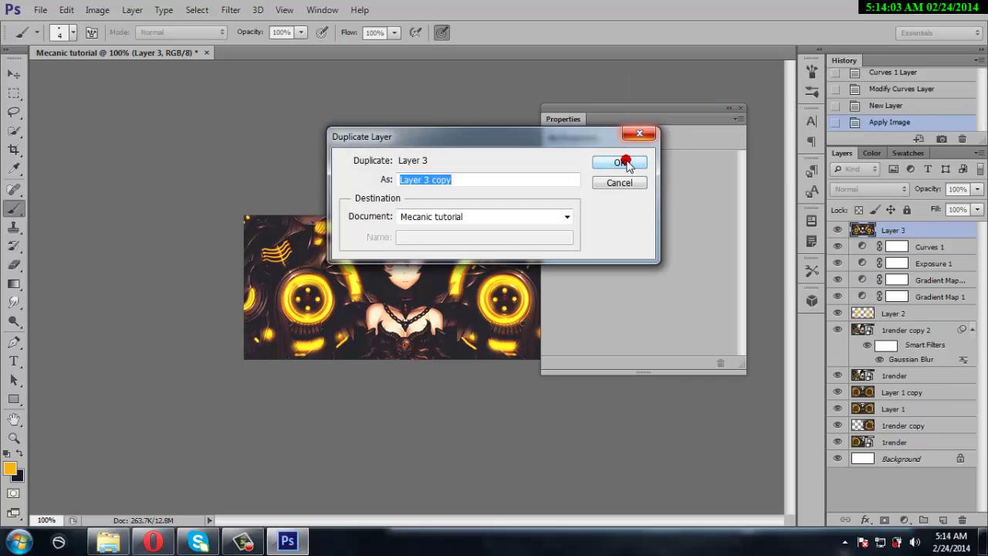
{"action": "left_click", "coordinate": [626, 161]}
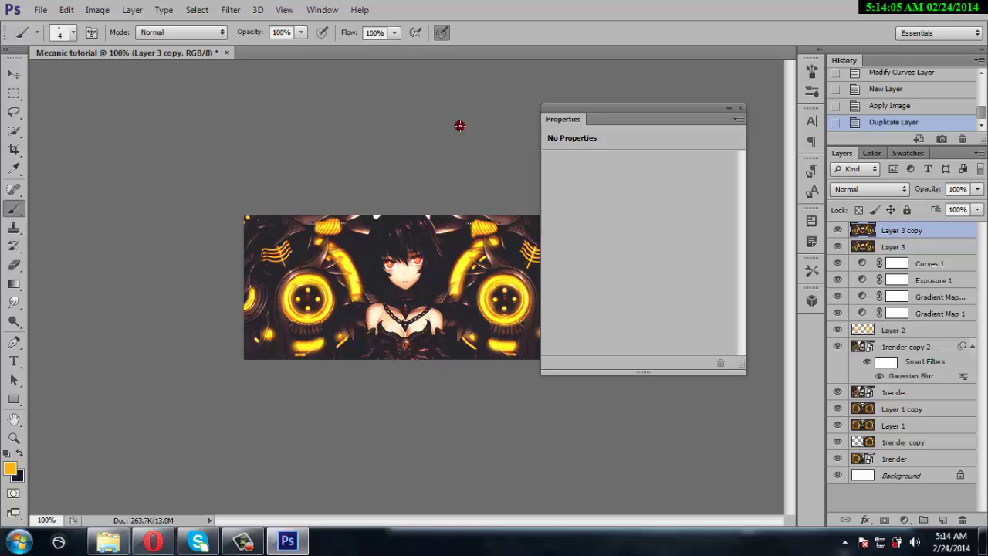
- Gaussian-blur Layer 3 copy and set its blend mode to Lighten
{"action": "left_click", "coordinate": [231, 10]}
{"action": "left_click", "coordinate": [268, 26]}
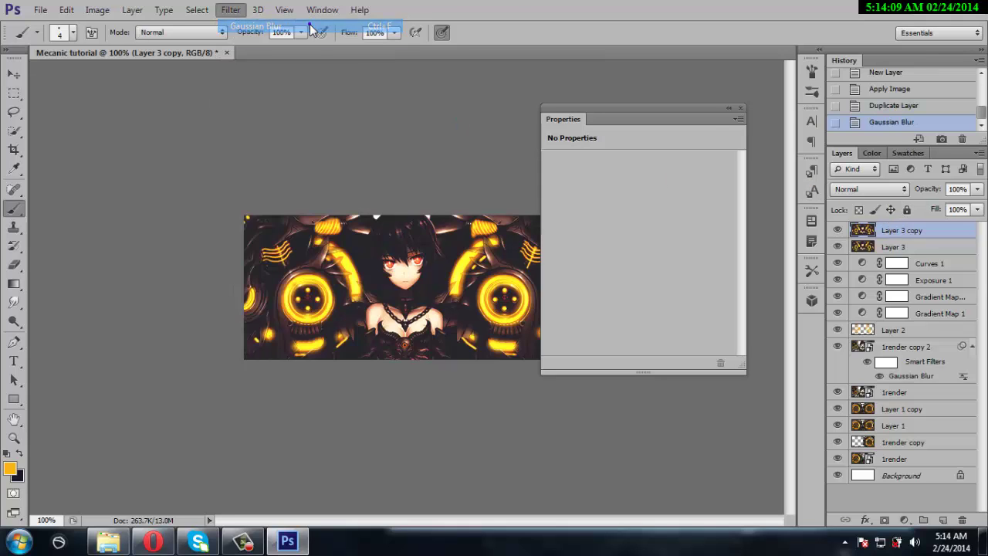
{"action": "left_click", "coordinate": [872, 188]}
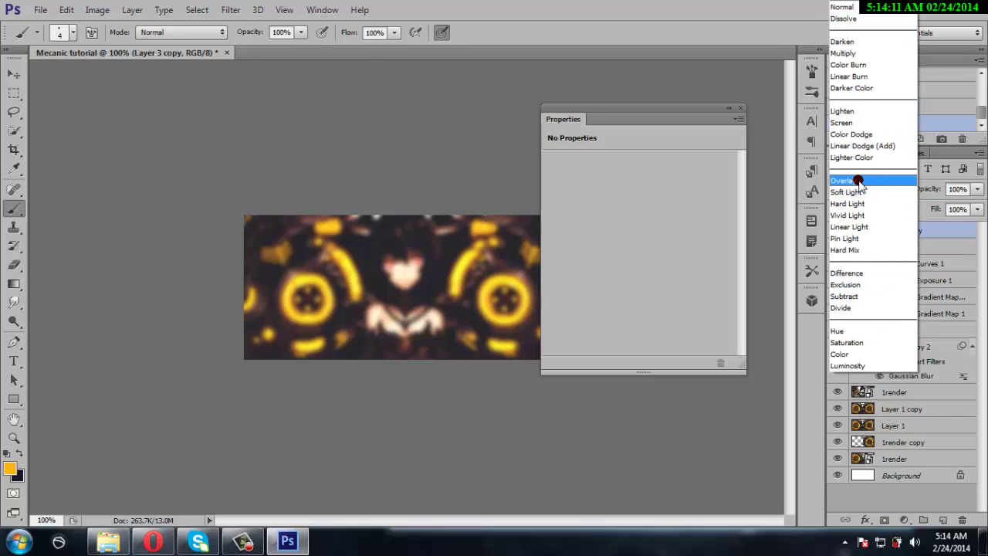
{"action": "left_click", "coordinate": [857, 192]}
{"action": "left_click", "coordinate": [849, 111]}
{"action": "left_click", "coordinate": [746, 121]}
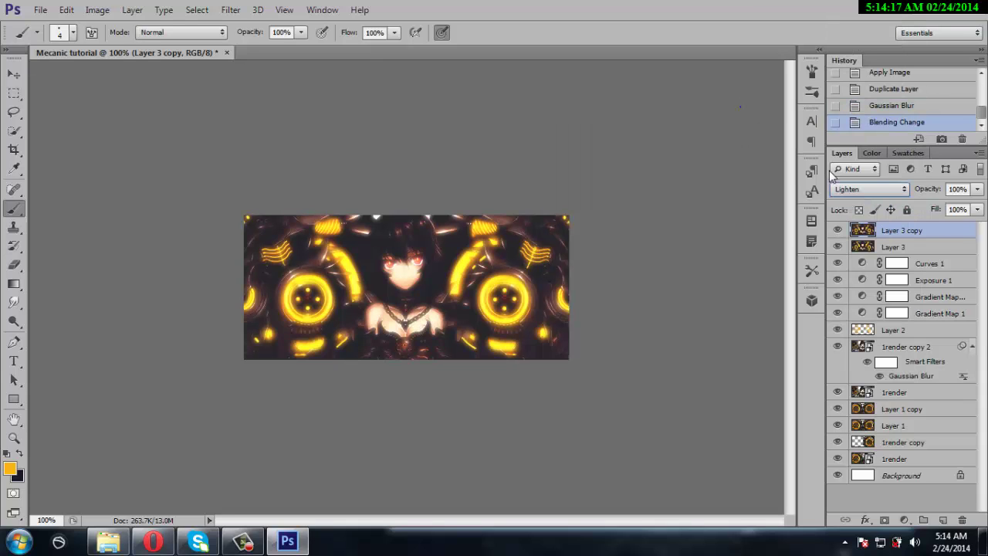
- Lower Layer 3 copy's opacity to about 54%
{"action": "left_click", "coordinate": [977, 189]}
{"action": "left_click_drag", "start_coordinate": [954, 213], "coordinate": [938, 214]}
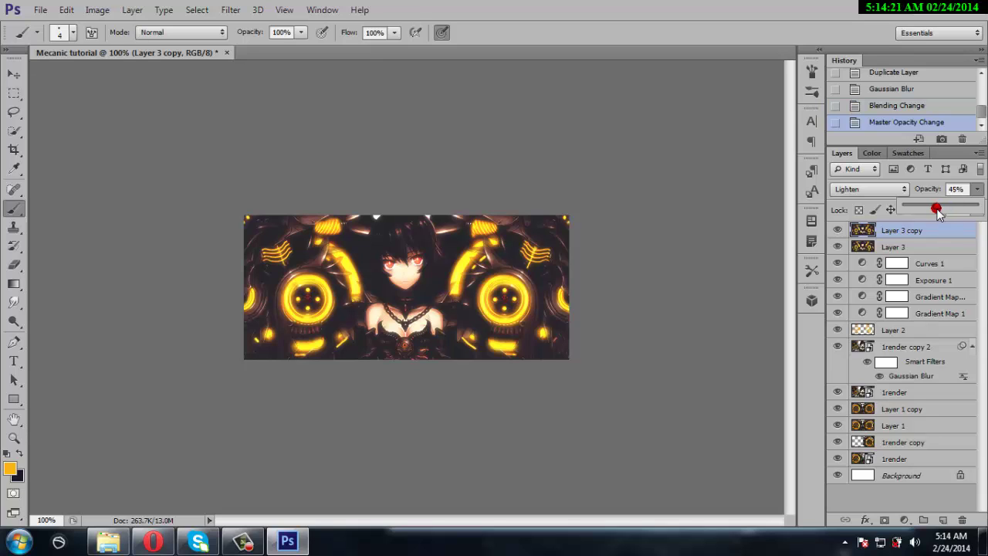
{"action": "left_click", "coordinate": [904, 520]}
- Make the Solid Color fill layer white at 10% opacity
{"action": "left_click_drag", "start_coordinate": [779, 169], "coordinate": [647, 68]}
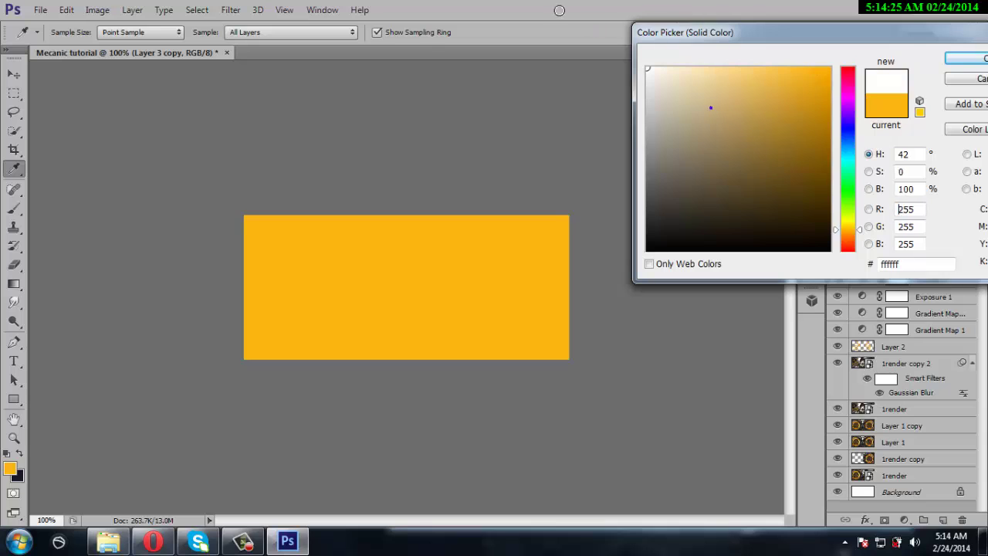
{"action": "left_click", "coordinate": [961, 62]}
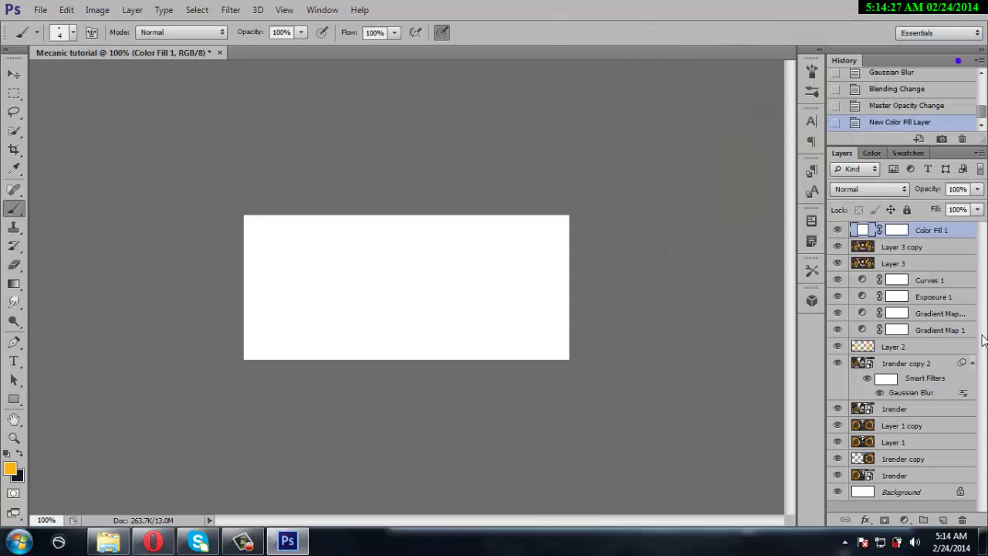
{"action": "left_click_drag", "start_coordinate": [981, 190], "coordinate": [940, 189]}
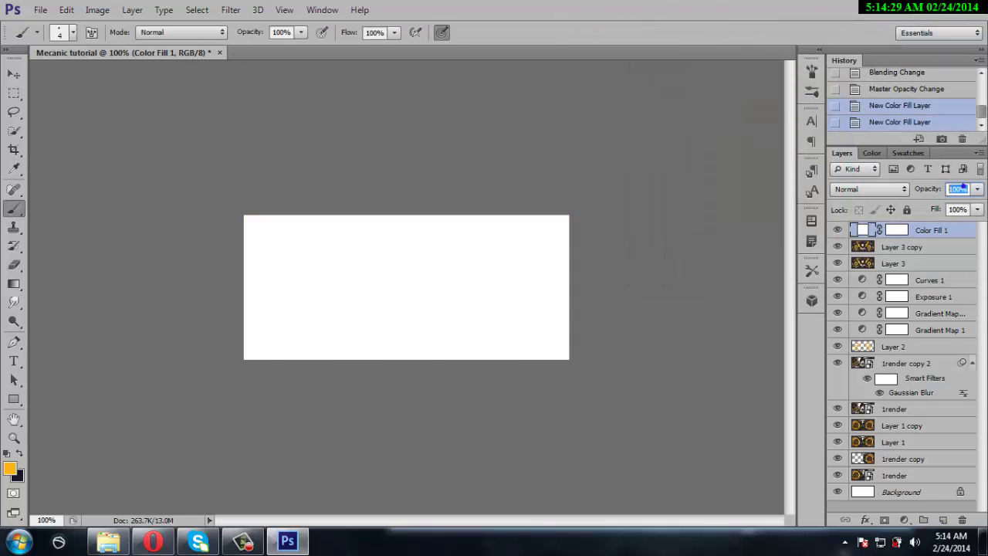
{"action": "type", "text": "0"}
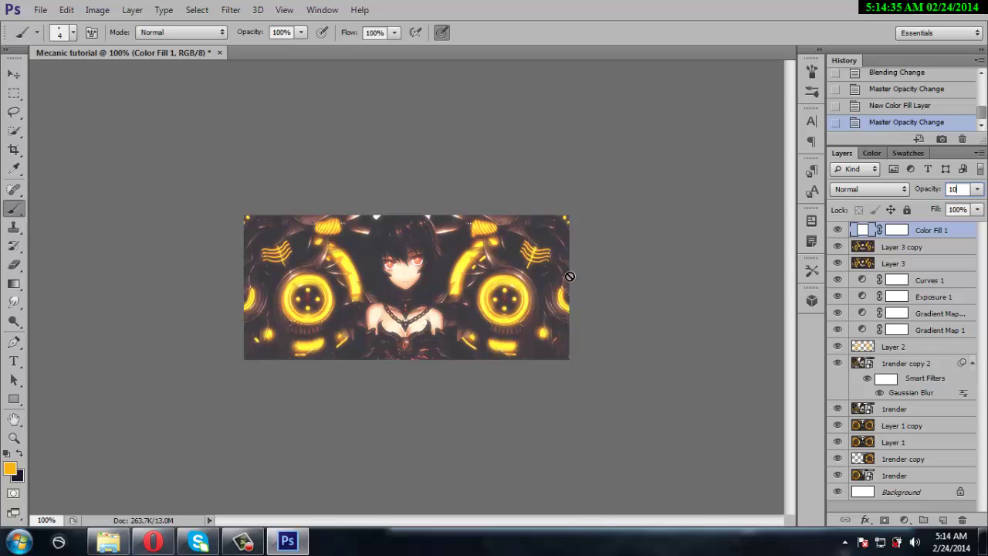
- Add Layer 4 on top and stamp the merged image onto it with Apply Image
{"action": "left_click", "coordinate": [945, 521]}
{"action": "left_click", "coordinate": [101, 9]}
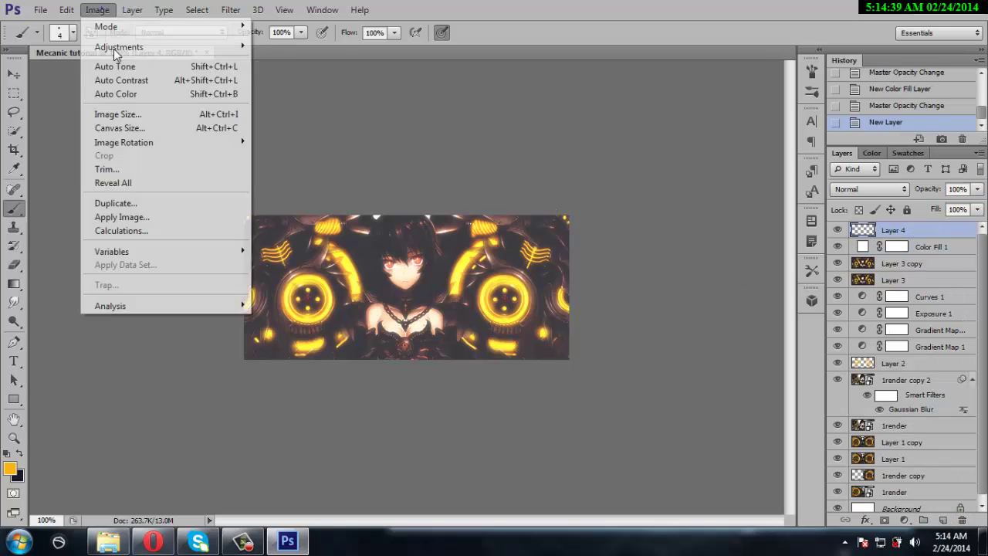
{"action": "left_click", "coordinate": [157, 223]}
{"action": "left_click", "coordinate": [617, 147]}
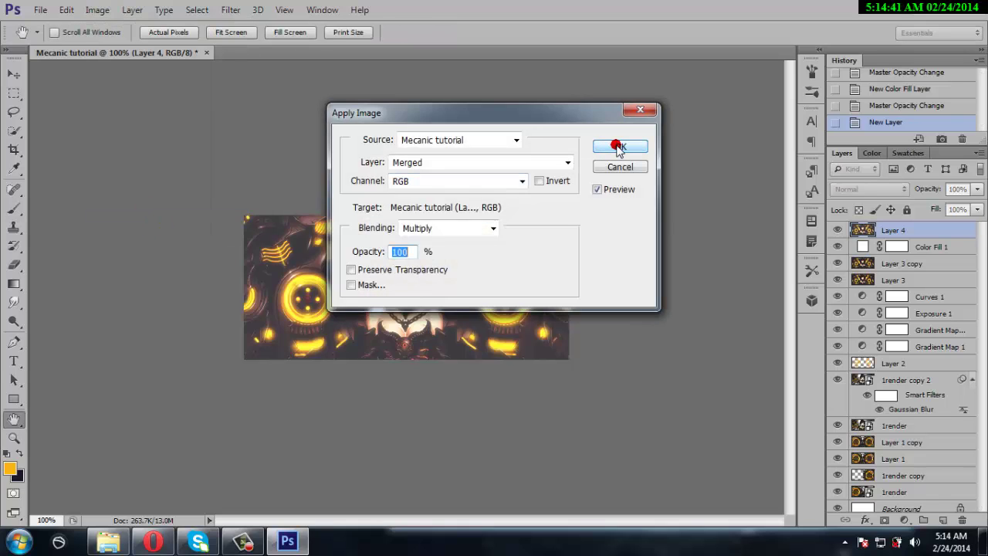
{"action": "left_click", "coordinate": [880, 235]}
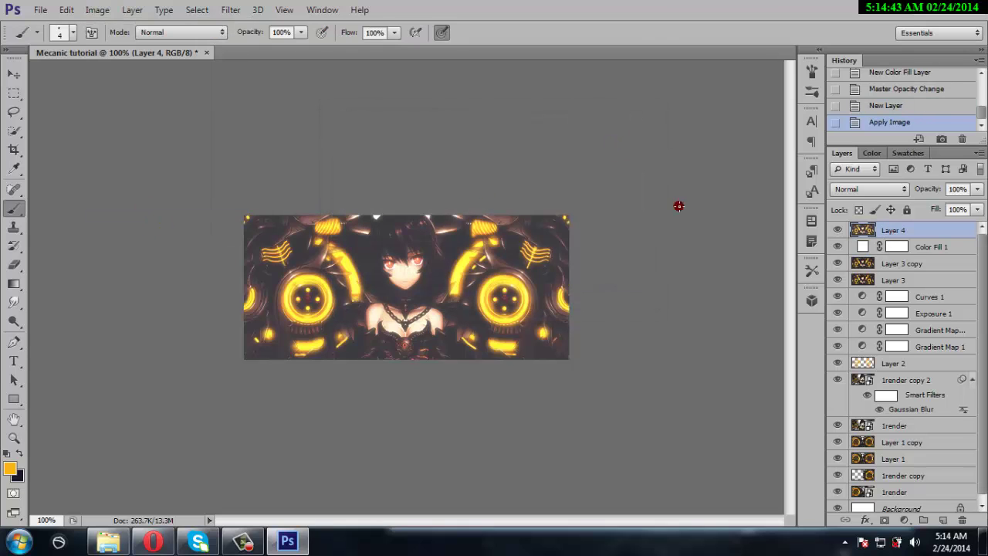
{"action": "left_click", "coordinate": [15, 362]}
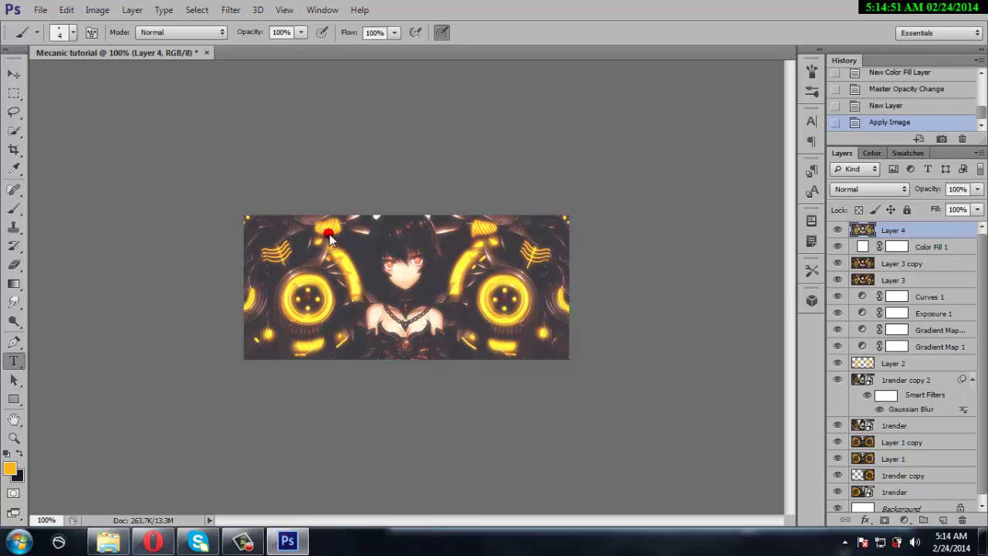
- Type 'Mecanic' in Hobo Std 46 pt and move it onto the banner's left side
{"action": "left_click", "coordinate": [293, 303]}
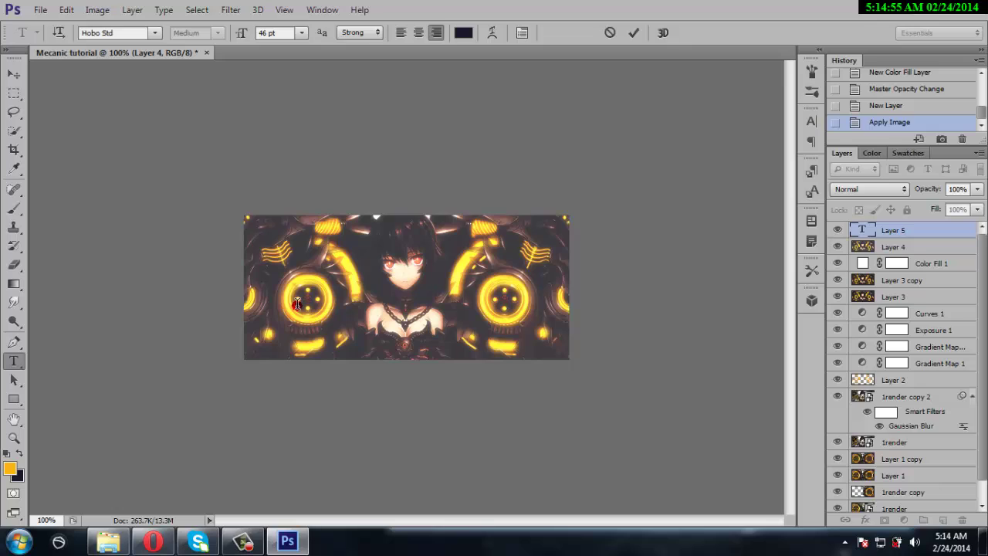
{"action": "type", "text": "M"}
{"action": "type", "text": "e"}
{"action": "type", "text": "ca"}
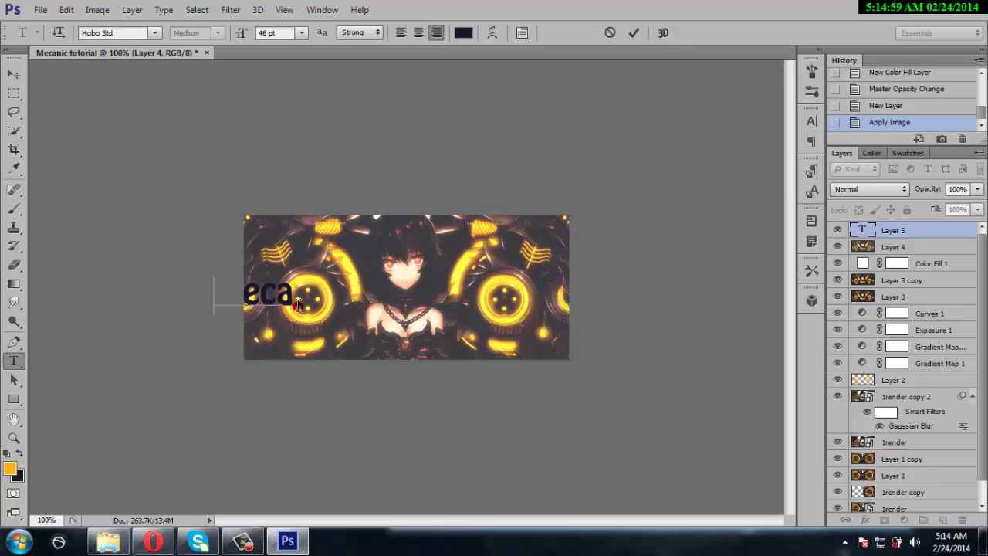
{"action": "type", "text": "nic"}
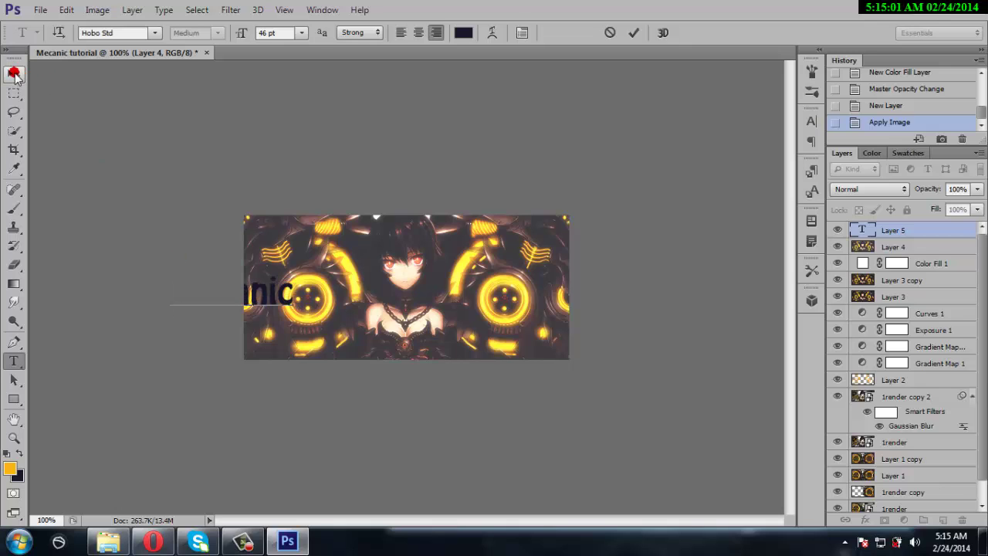
{"action": "left_click", "coordinate": [351, 303]}
{"action": "key", "text": "ctrl+Return"}
{"action": "mouse_move", "coordinate": [267, 289]}
{"action": "left_mouse_down"}
{"action": "mouse_move", "coordinate": [345, 299]}
{"action": "mouse_move", "coordinate": [351, 291]}
{"action": "left_mouse_up"}
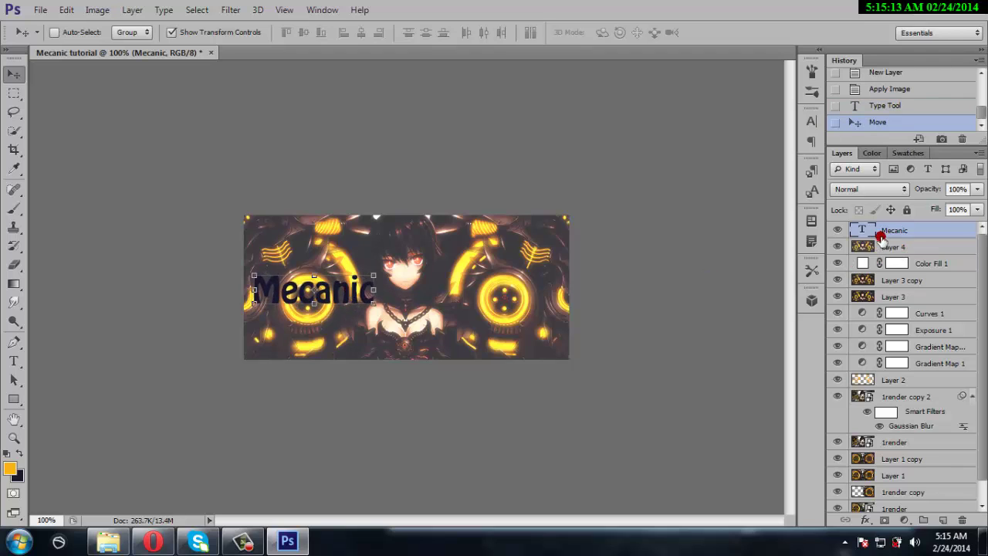
- Place the Mecanic layer below Layer 4 and clip Layer 4 to the text
{"action": "left_click_drag", "start_coordinate": [894, 235], "coordinate": [905, 243]}
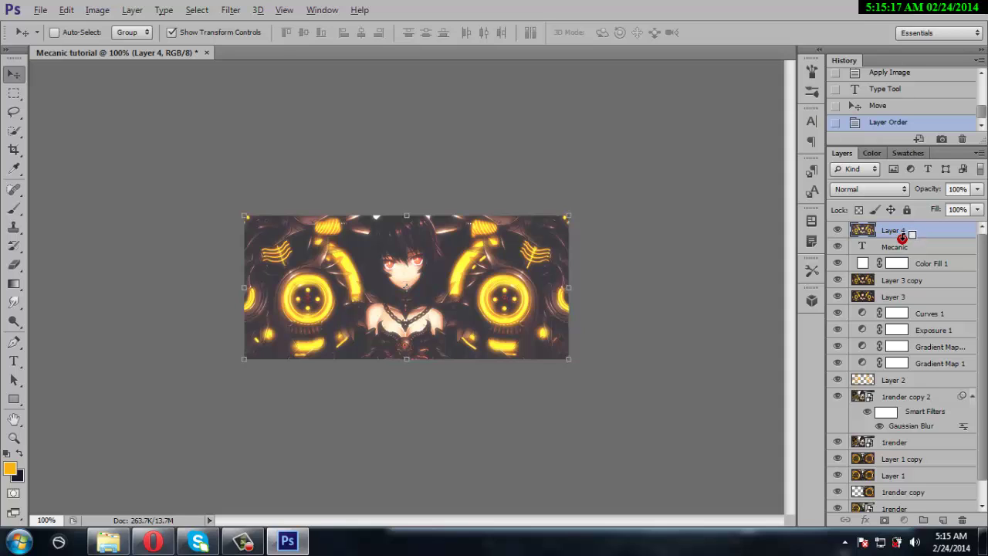
{"action": "left_click", "coordinate": [902, 238], "text": "alt"}
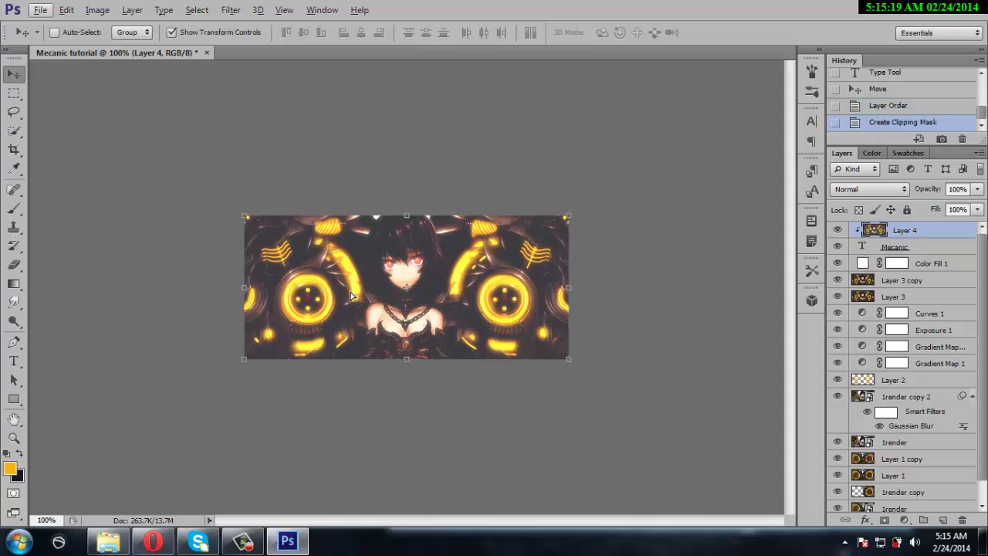
{"action": "mouse_move", "coordinate": [351, 296]}
{"action": "left_mouse_down"}
{"action": "mouse_move", "coordinate": [316, 284]}
{"action": "mouse_move", "coordinate": [347, 315]}
{"action": "mouse_move", "coordinate": [343, 334]}
{"action": "mouse_move", "coordinate": [356, 285]}
{"action": "left_mouse_up"}
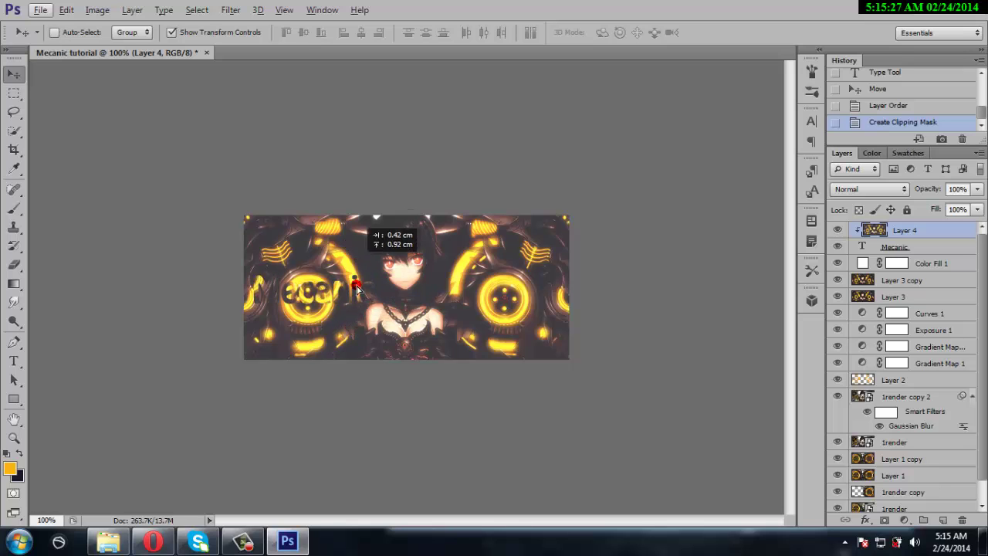
{"action": "left_click_drag", "start_coordinate": [356, 285], "coordinate": [354, 289]}
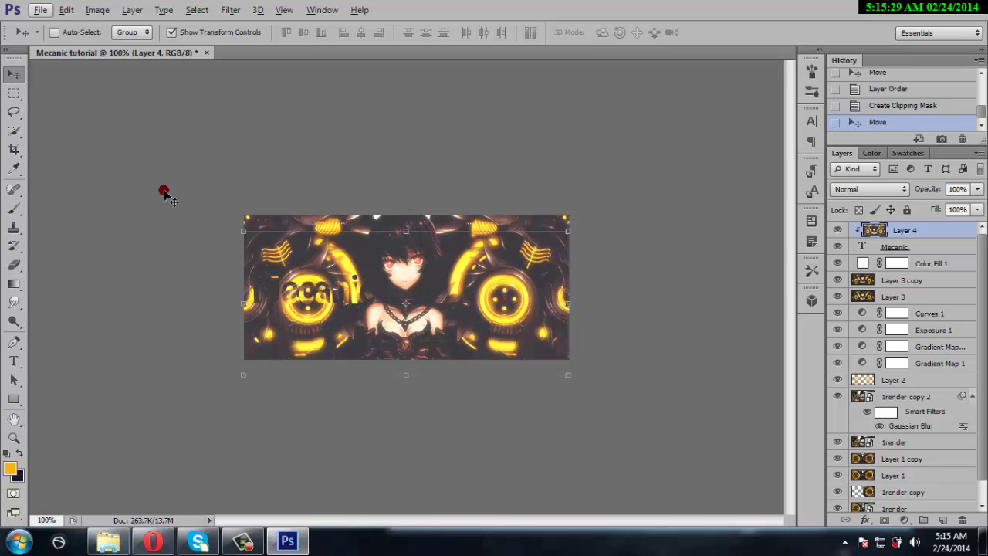
- Scale the clipped artwork to 171.5% and select both Layer 4 and Mecanic
{"action": "mouse_move", "coordinate": [242, 229]}
{"action": "left_mouse_down"}
{"action": "mouse_move", "coordinate": [31, 77]}
{"action": "mouse_move", "coordinate": [154, 126]}
{"action": "left_mouse_up"}
{"action": "mouse_move", "coordinate": [375, 303]}
{"action": "left_mouse_down"}
{"action": "mouse_move", "coordinate": [424, 331]}
{"action": "mouse_move", "coordinate": [449, 288]}
{"action": "left_mouse_up"}
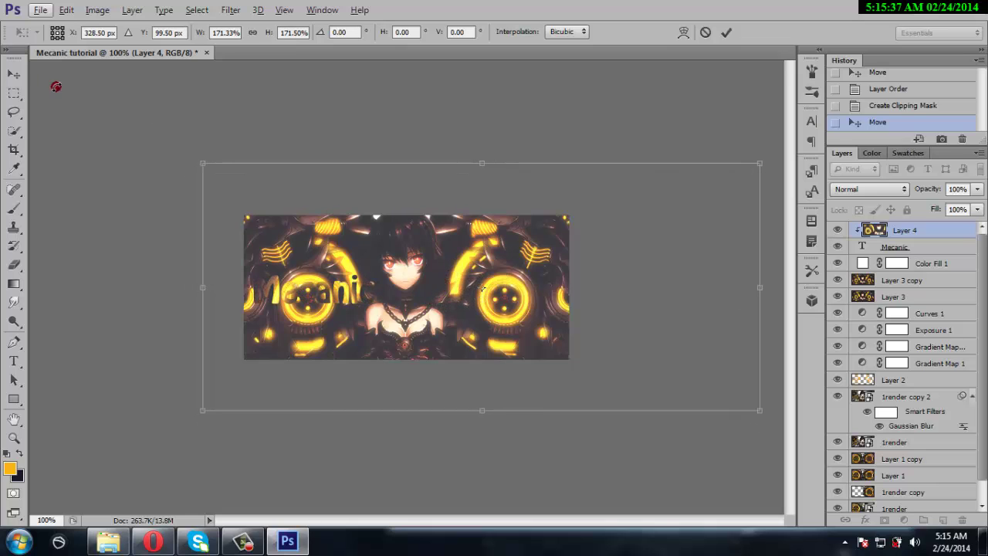
{"action": "left_click", "coordinate": [14, 73]}
{"action": "left_click", "coordinate": [423, 213]}
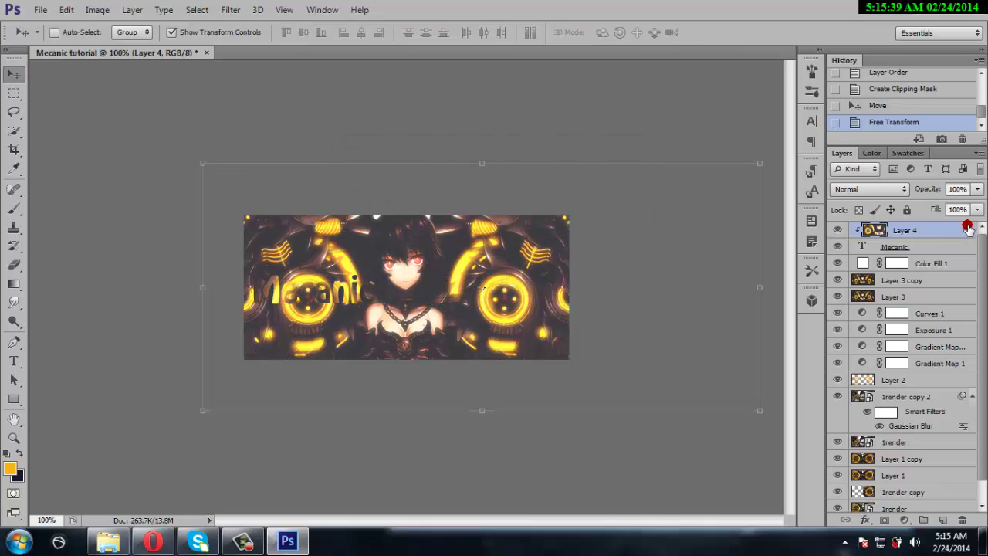
{"action": "left_click", "coordinate": [937, 248], "text": "shift"}
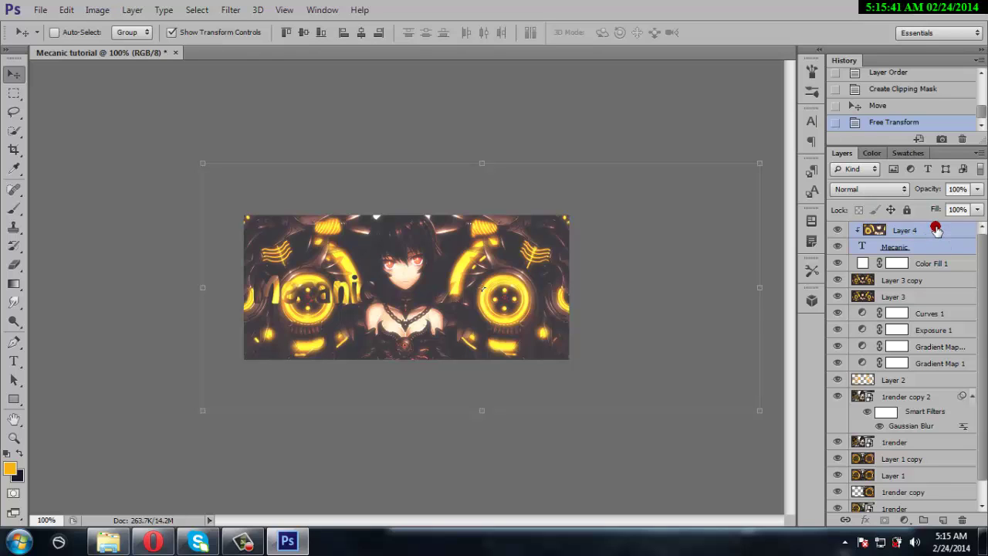
- Merge the Mecanic text and its clipped artwork into a single Layer 4
{"action": "right_click", "coordinate": [936, 231]}
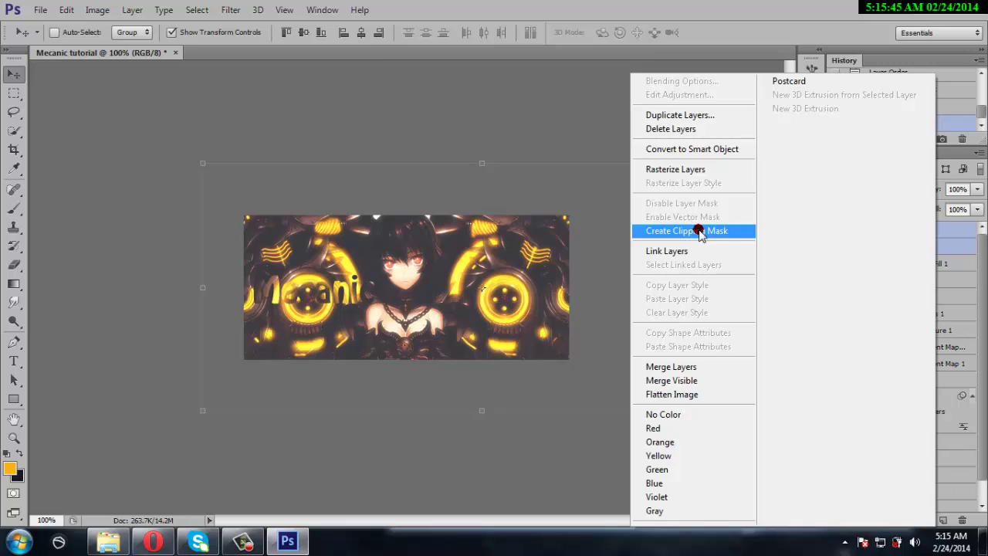
{"action": "left_click", "coordinate": [969, 247]}
{"action": "right_click", "coordinate": [917, 245]}
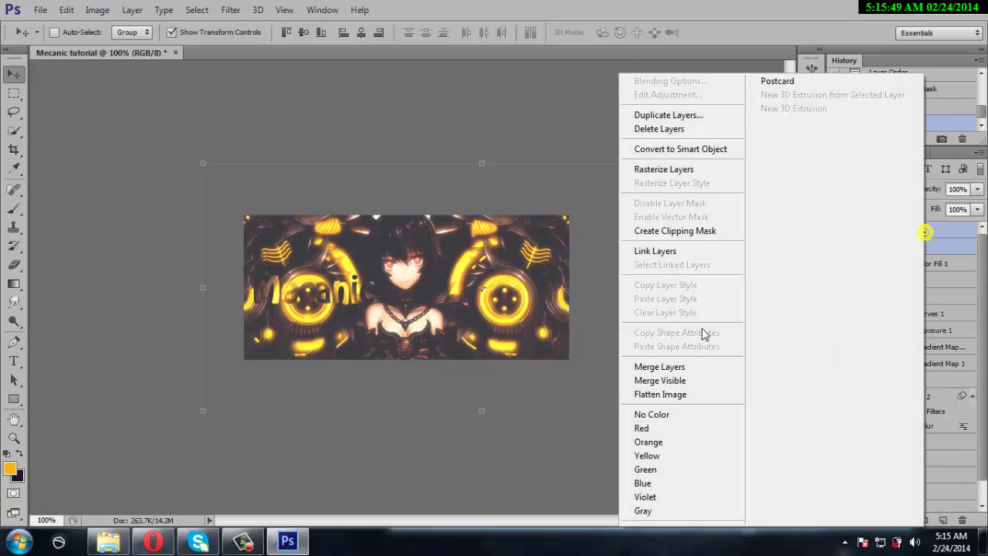
{"action": "left_click", "coordinate": [690, 364]}
{"action": "left_click", "coordinate": [920, 236]}
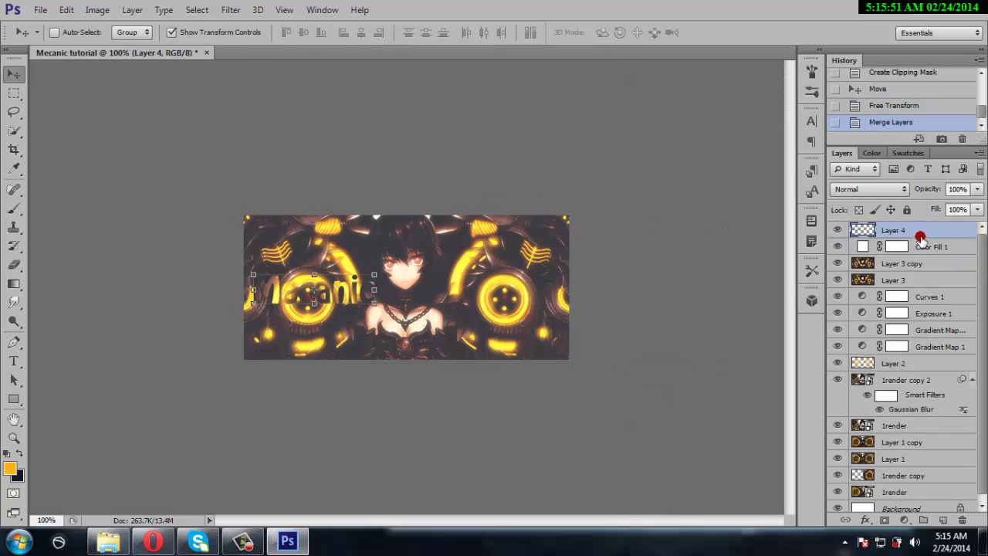
{"action": "right_click", "coordinate": [905, 233]}
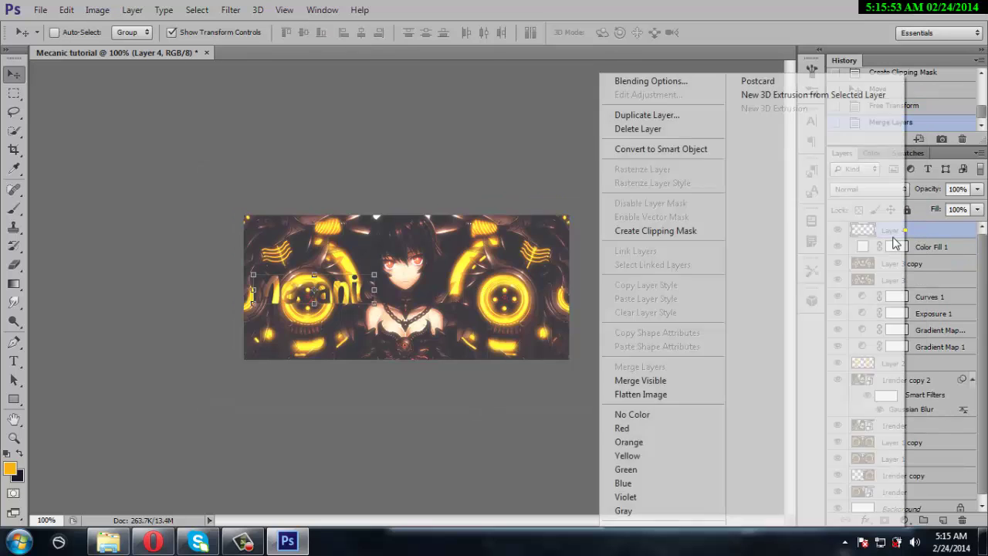
- Duplicate Layer 4 as Layer 4 copy
{"action": "left_click", "coordinate": [662, 116]}
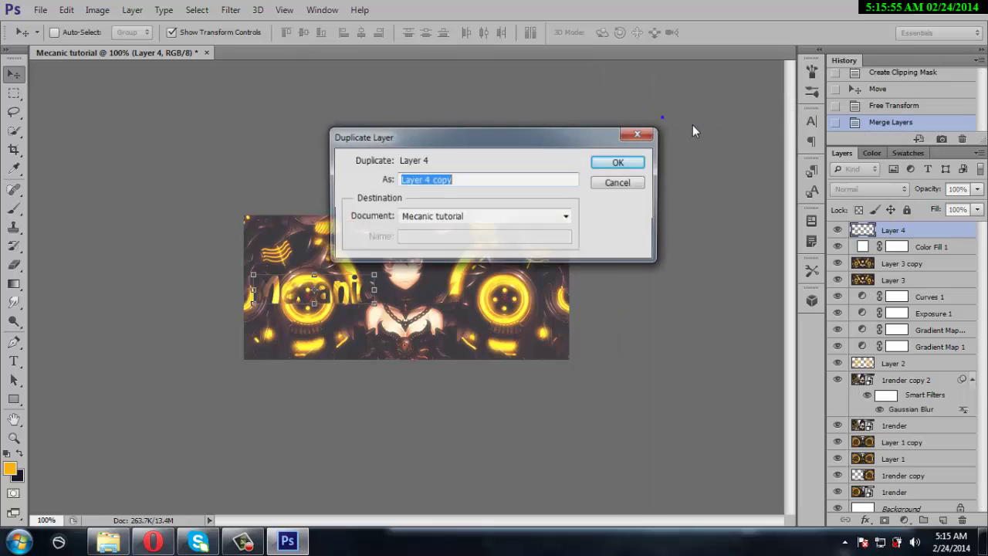
{"action": "left_click", "coordinate": [625, 157]}
{"action": "left_click", "coordinate": [921, 234]}
{"action": "left_click_drag", "start_coordinate": [921, 234], "coordinate": [903, 248]}
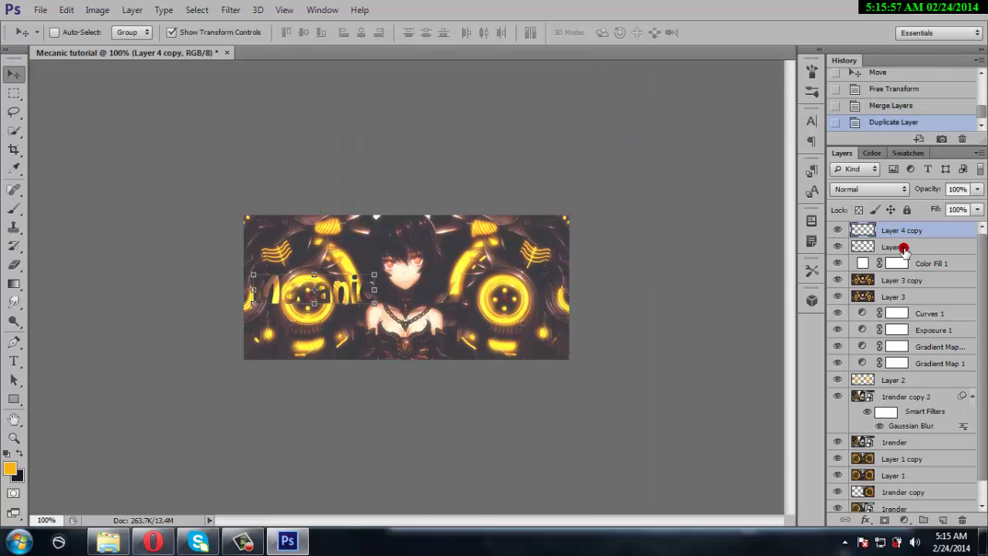
- Brighten Layer 4 copy to Brightness 53 and move it beneath Layer 4
{"action": "left_click", "coordinate": [96, 10]}
{"action": "mouse_move", "coordinate": [119, 46]}
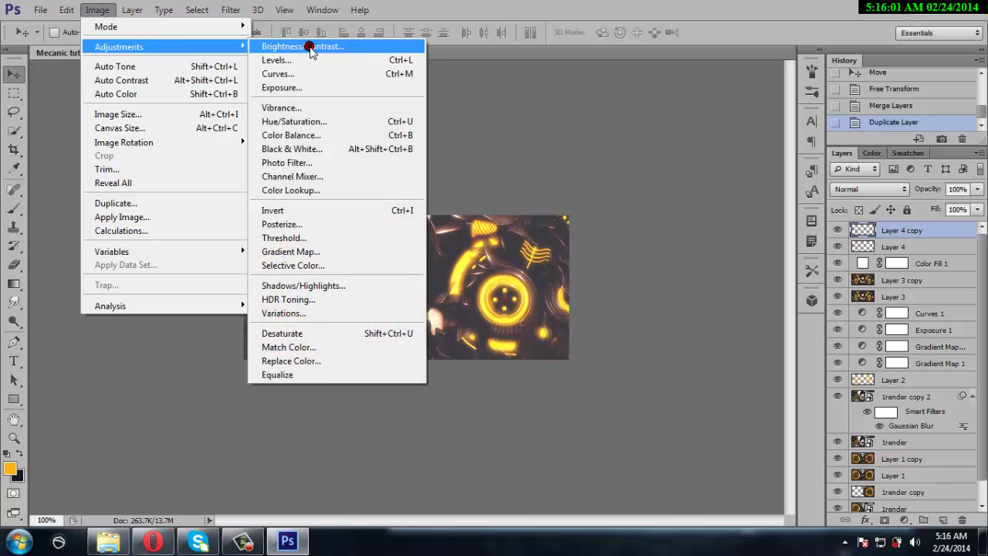
{"action": "left_click", "coordinate": [309, 47]}
{"action": "mouse_move", "coordinate": [607, 135]}
{"action": "left_mouse_down"}
{"action": "mouse_move", "coordinate": [567, 138]}
{"action": "mouse_move", "coordinate": [630, 140]}
{"action": "left_mouse_up"}
{"action": "left_click", "coordinate": [722, 119]}
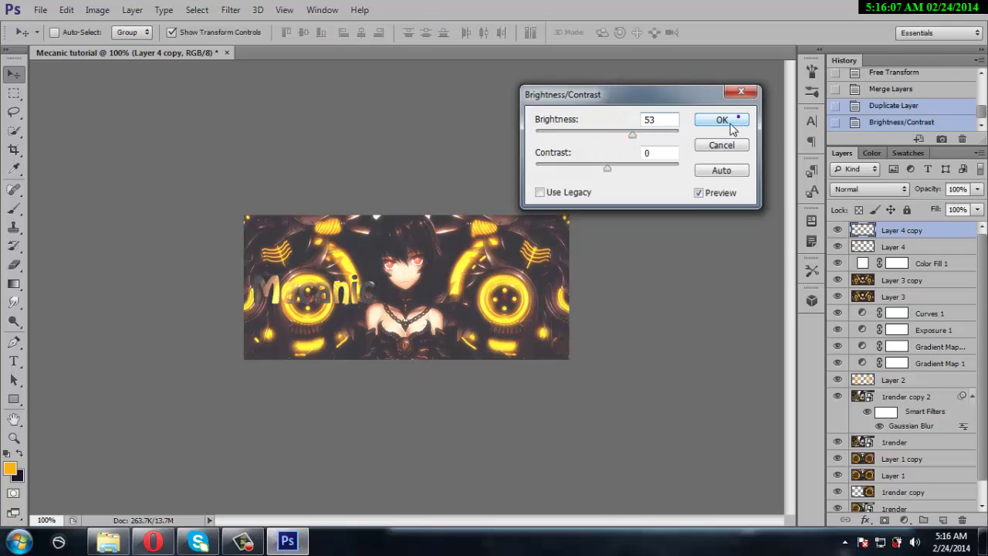
{"action": "left_click_drag", "start_coordinate": [889, 230], "coordinate": [886, 250]}
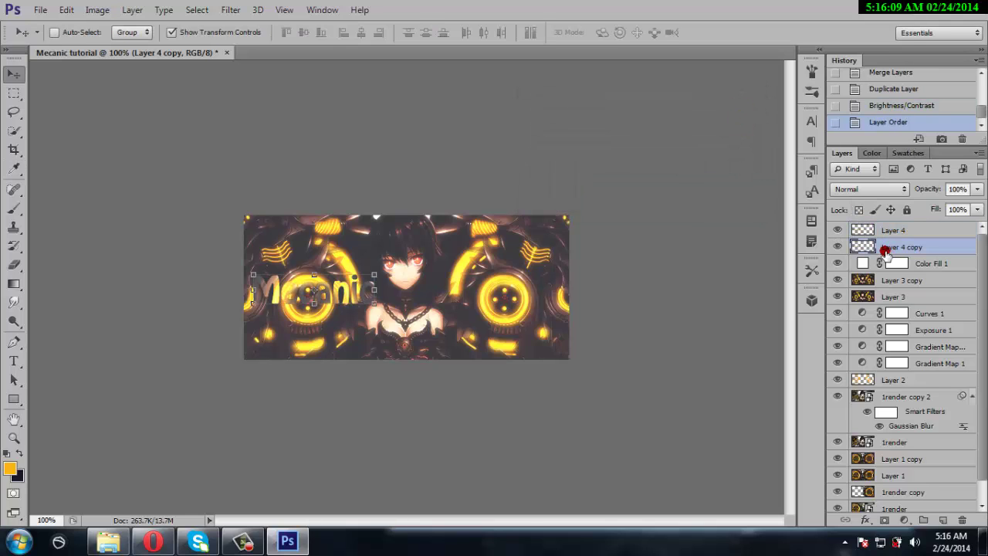
- Zoom in, nudge the Mecanic text on Layer 4 slightly, then return to 100% zoom
{"action": "left_click_drag", "start_coordinate": [46, 519], "coordinate": [185, 513]}
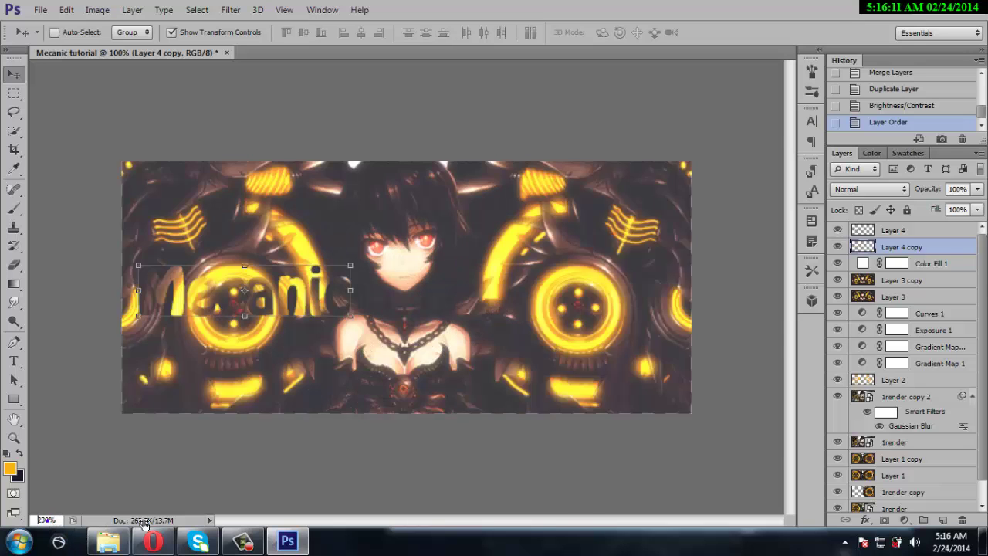
{"action": "scroll", "coordinate": [463, 518], "scroll_direction": "left", "scroll_amount": 3}
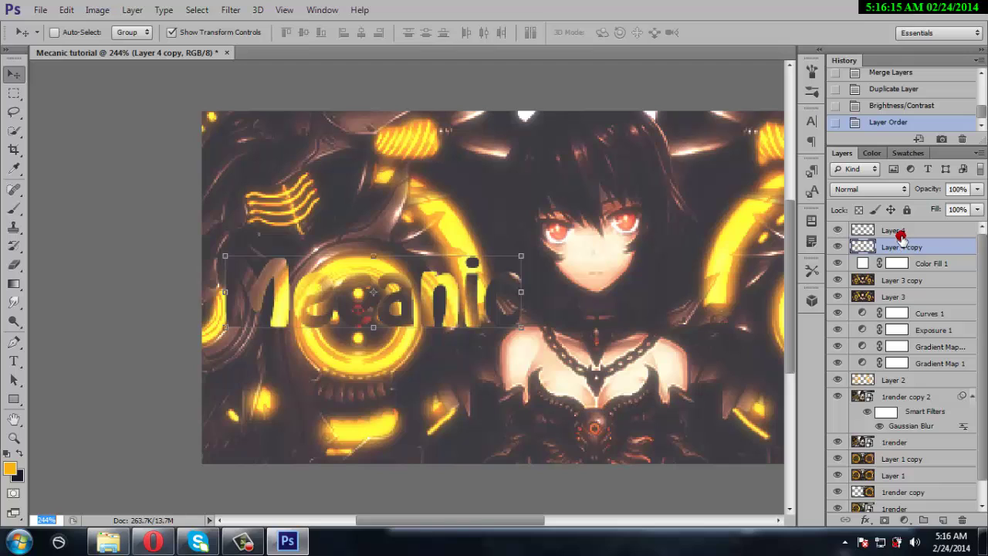
{"action": "left_click", "coordinate": [893, 231]}
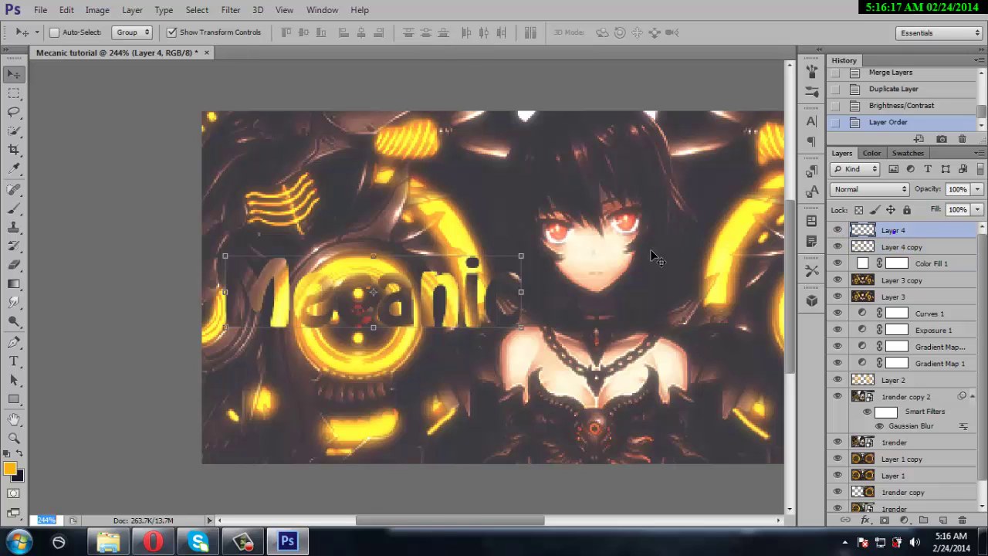
{"action": "left_click_drag", "start_coordinate": [441, 301], "coordinate": [440, 305]}
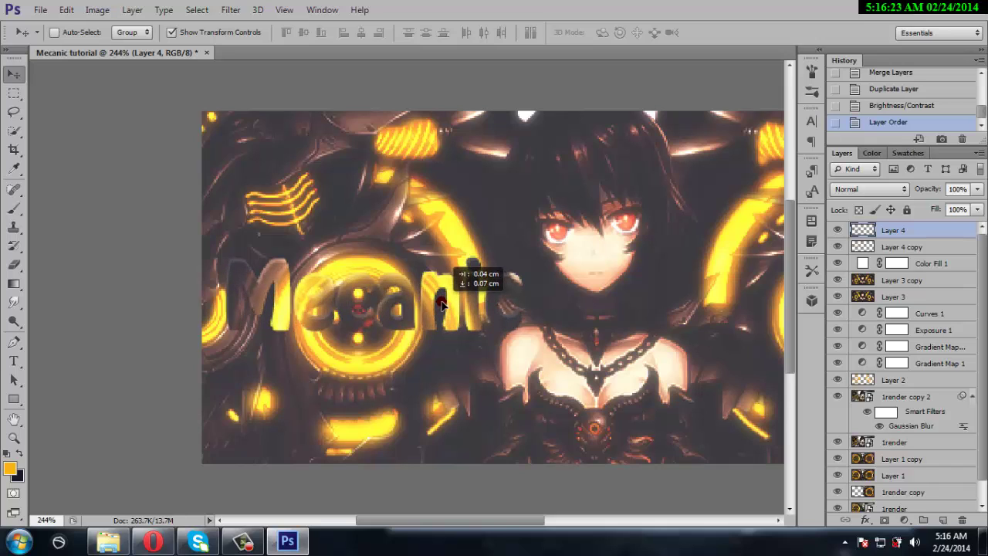
{"action": "left_click_drag", "start_coordinate": [440, 306], "coordinate": [457, 307]}
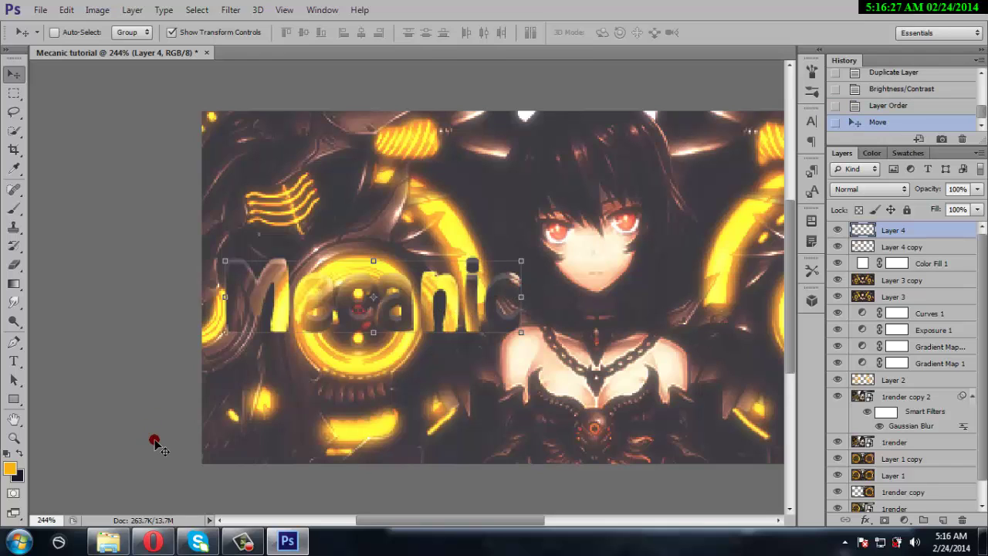
{"action": "type", "text": "100"}
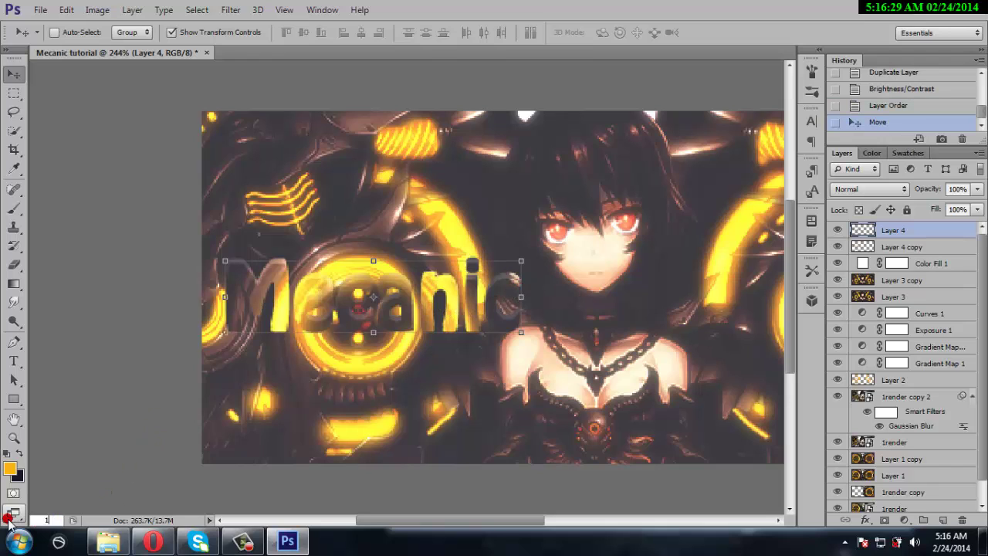
{"action": "key", "text": "Return"}
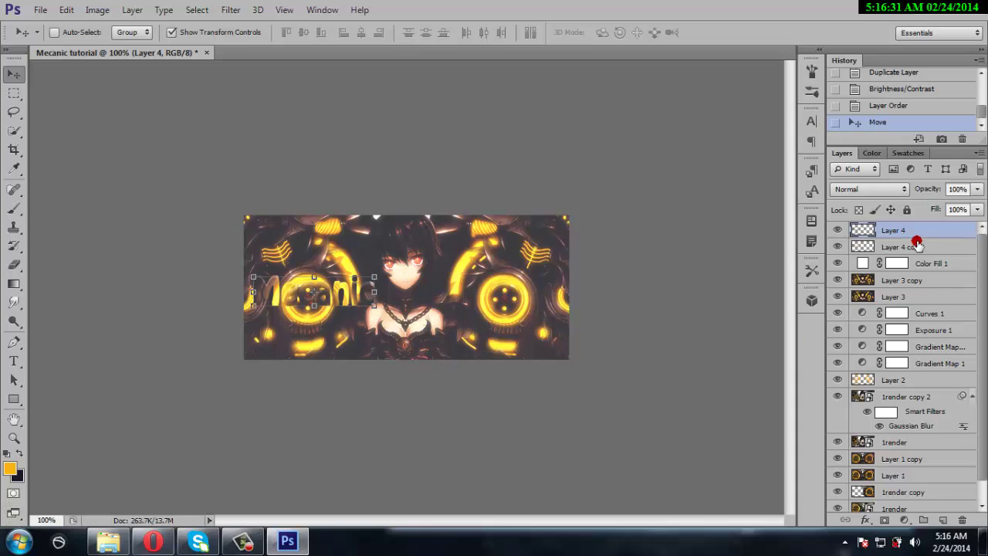
- Put Layer 4 copy above Layer 4 and nudge Layer 4 slightly downward
{"action": "left_click_drag", "start_coordinate": [917, 246], "coordinate": [915, 229]}
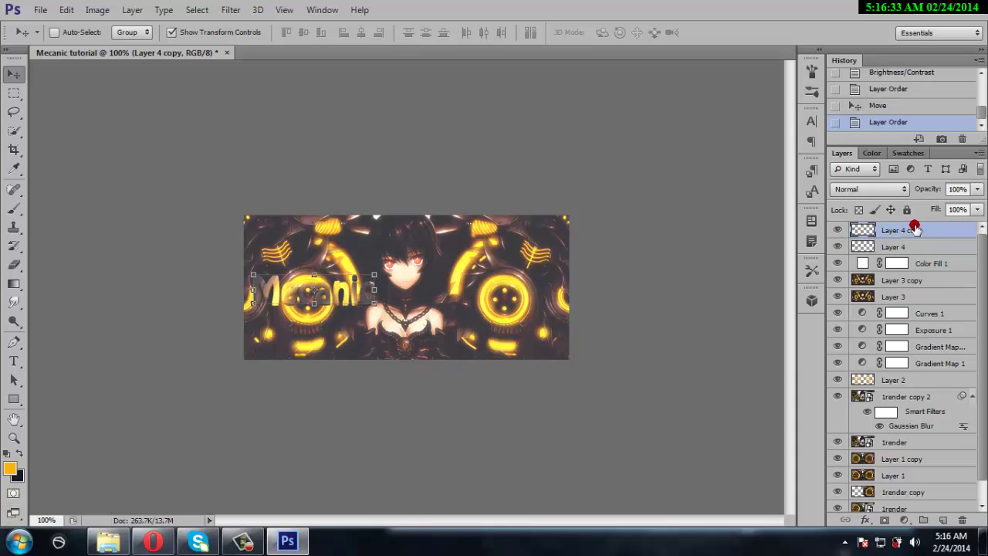
{"action": "left_click", "coordinate": [912, 245]}
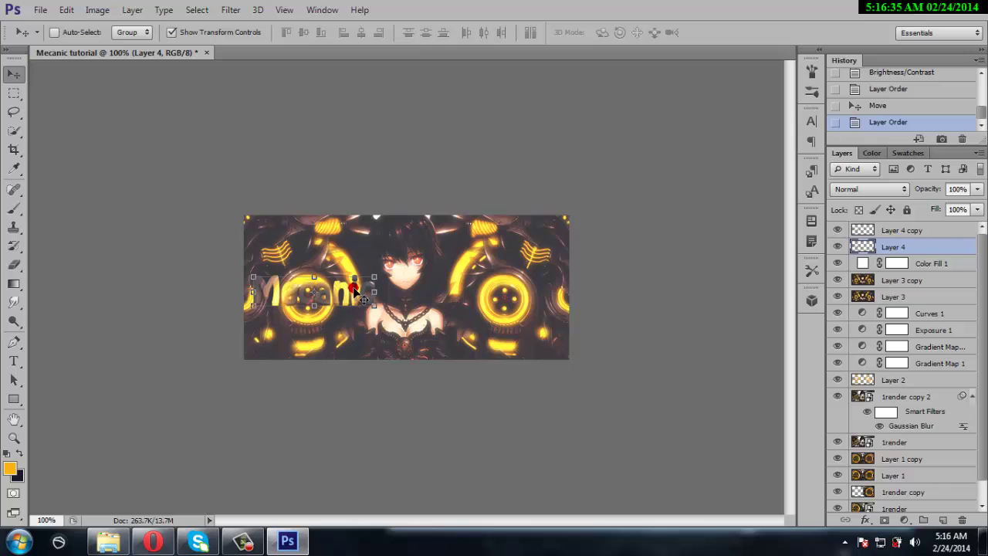
{"action": "left_click_drag", "start_coordinate": [353, 289], "coordinate": [352, 288]}
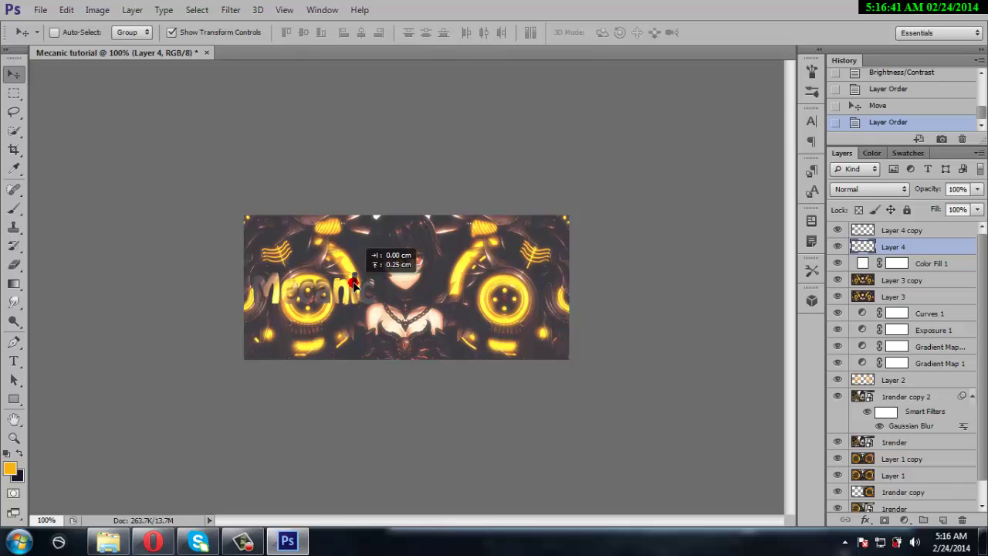
{"action": "left_click_drag", "start_coordinate": [354, 288], "coordinate": [355, 285]}
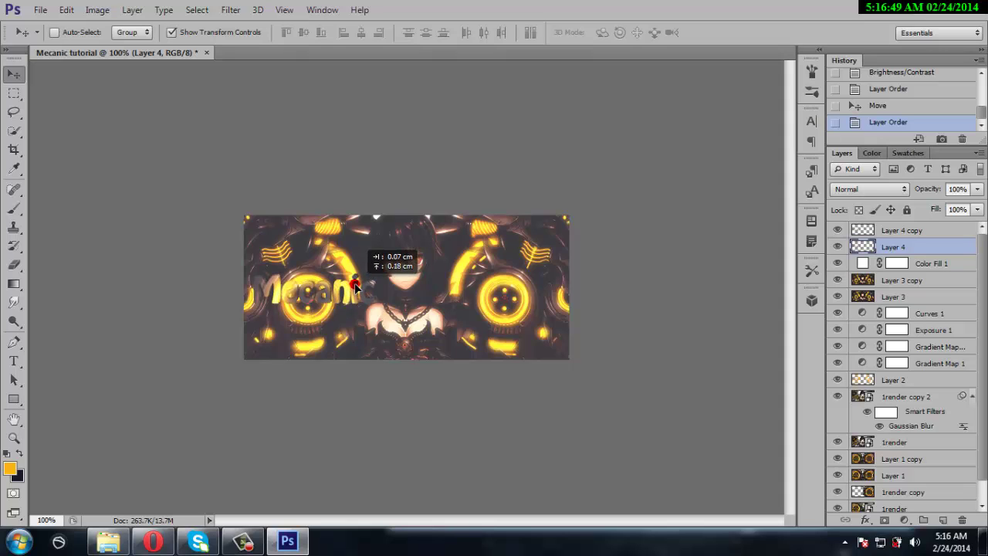
{"action": "left_click_drag", "start_coordinate": [355, 285], "coordinate": [355, 285]}
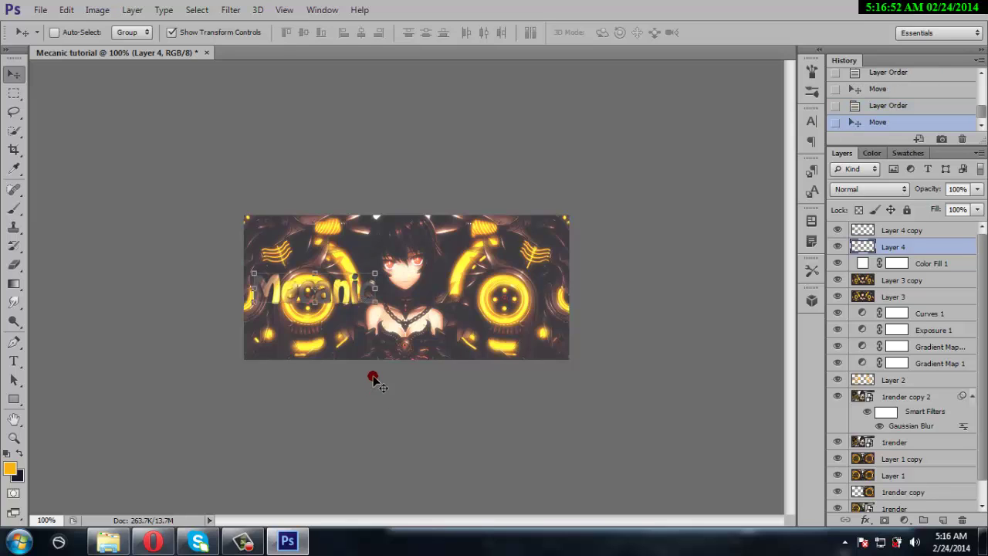
- Add Layer 5 at the top and stamp the merged banner onto it
{"action": "left_click", "coordinate": [942, 517]}
{"action": "left_click_drag", "start_coordinate": [919, 245], "coordinate": [916, 228]}
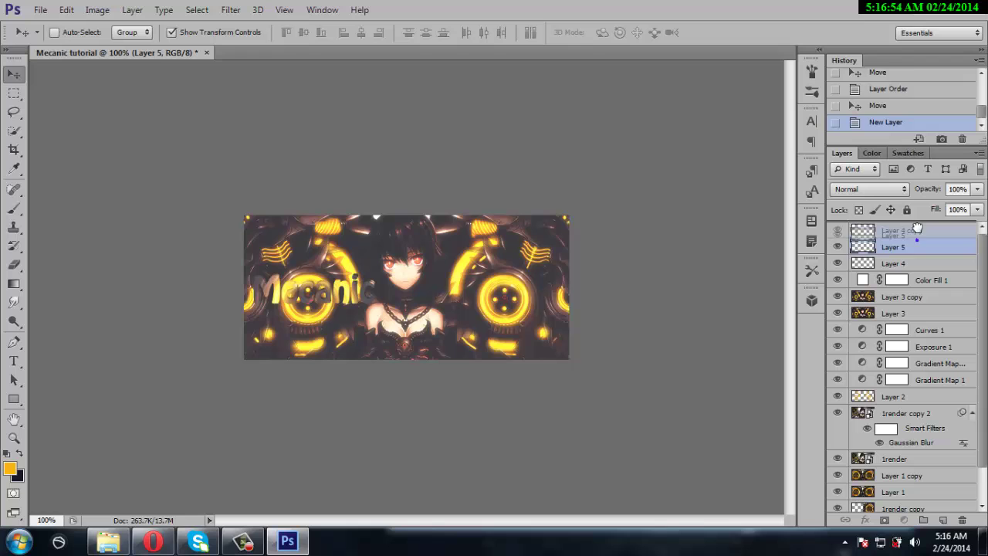
{"action": "left_click", "coordinate": [90, 11]}
{"action": "left_click", "coordinate": [165, 216]}
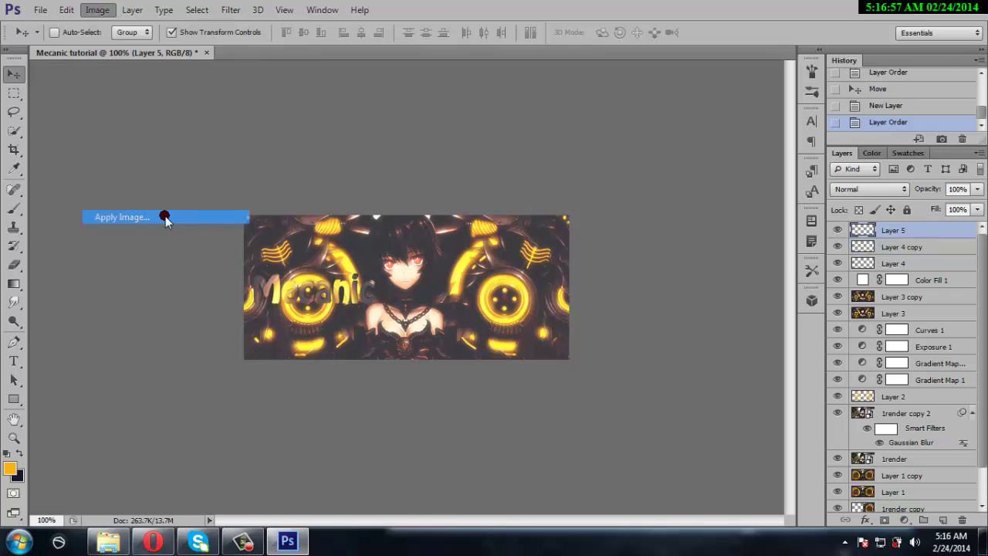
{"action": "left_click", "coordinate": [620, 147]}
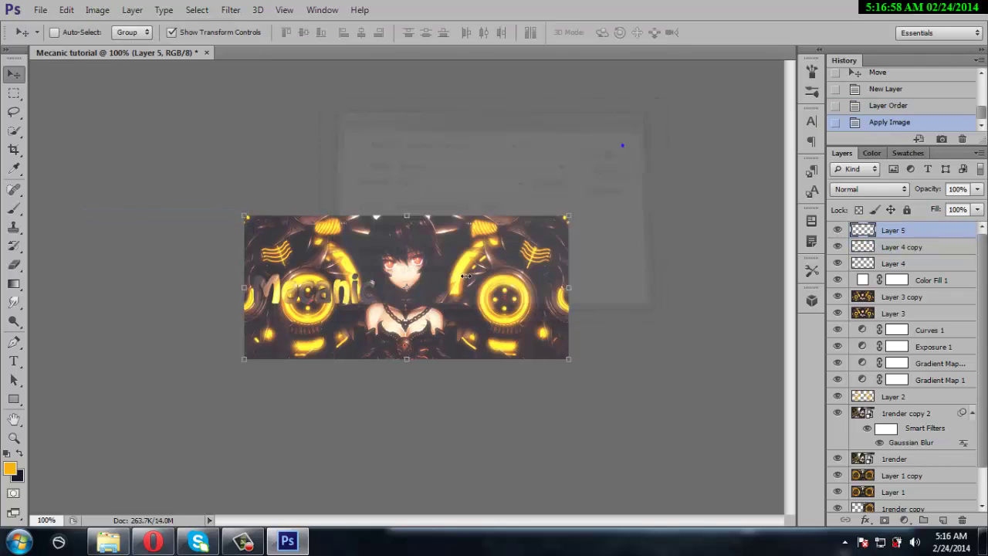
- Set the foreground colour to black
{"action": "left_click", "coordinate": [11, 468]}
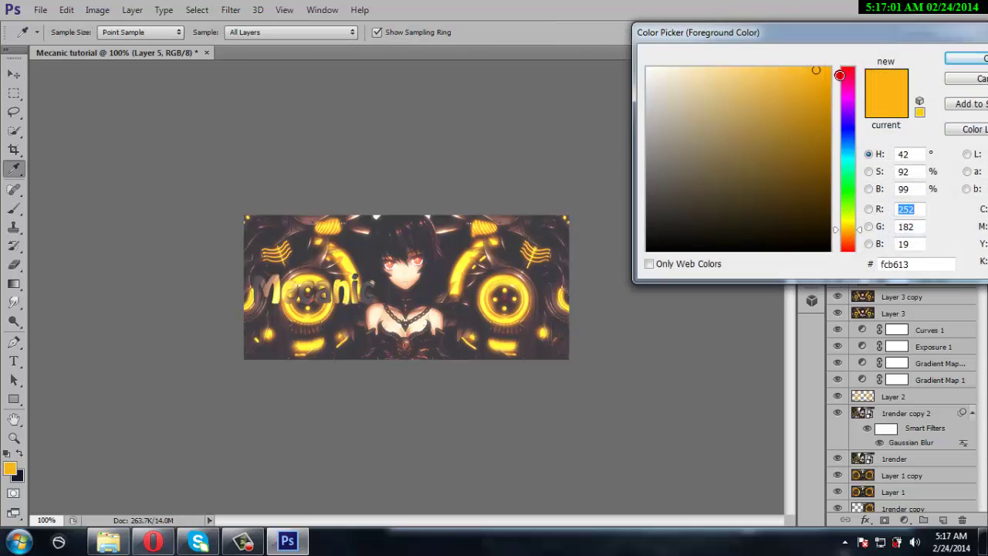
{"action": "left_click_drag", "start_coordinate": [824, 79], "coordinate": [798, 247]}
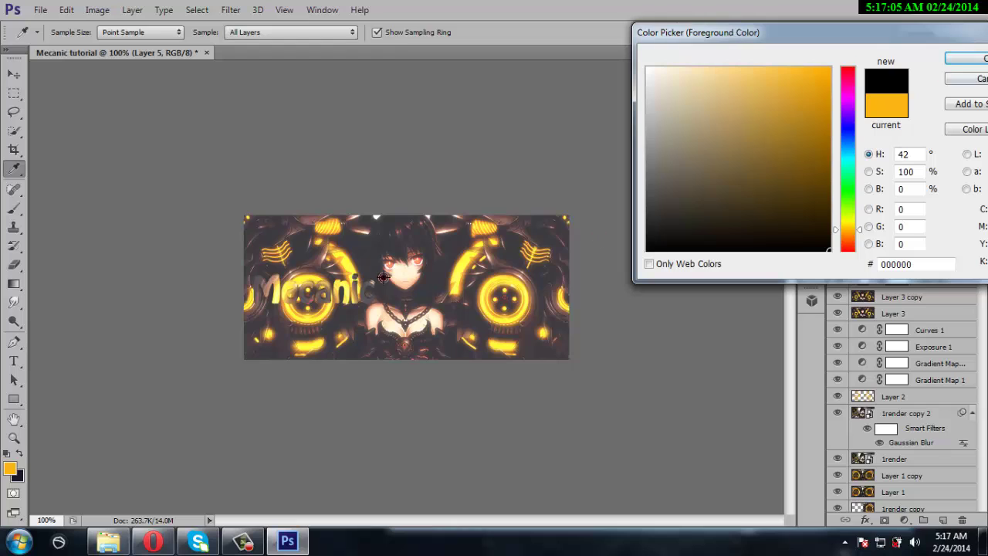
{"action": "left_click", "coordinate": [351, 264]}
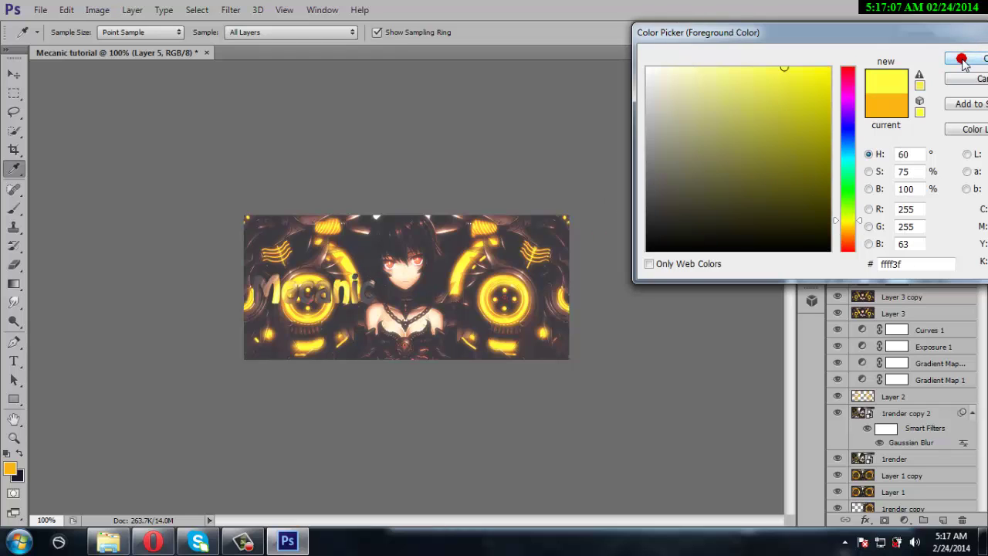
{"action": "left_click", "coordinate": [847, 250]}
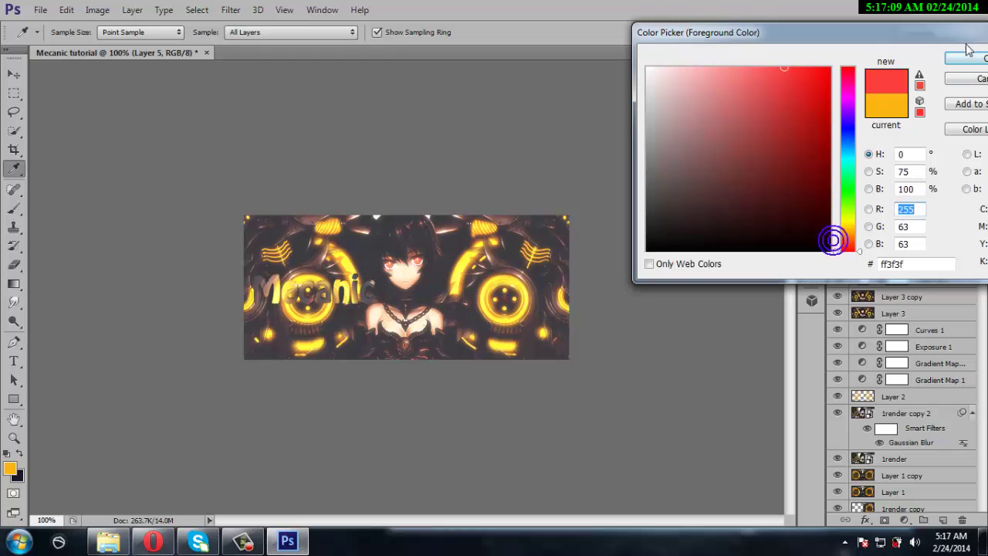
{"action": "left_click", "coordinate": [829, 243]}
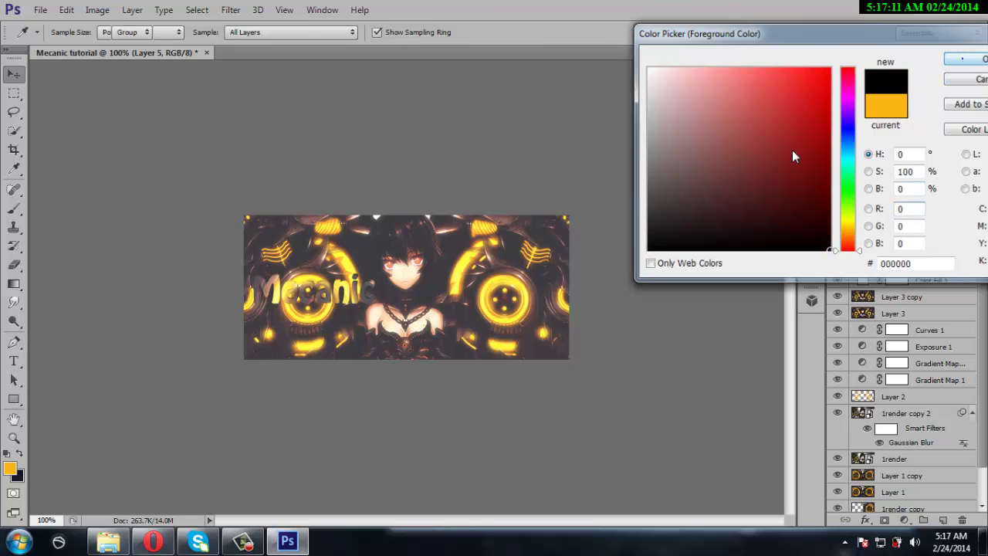
{"action": "key", "text": "Return"}
{"action": "key", "text": "v"}
{"action": "left_click", "coordinate": [16, 400]}
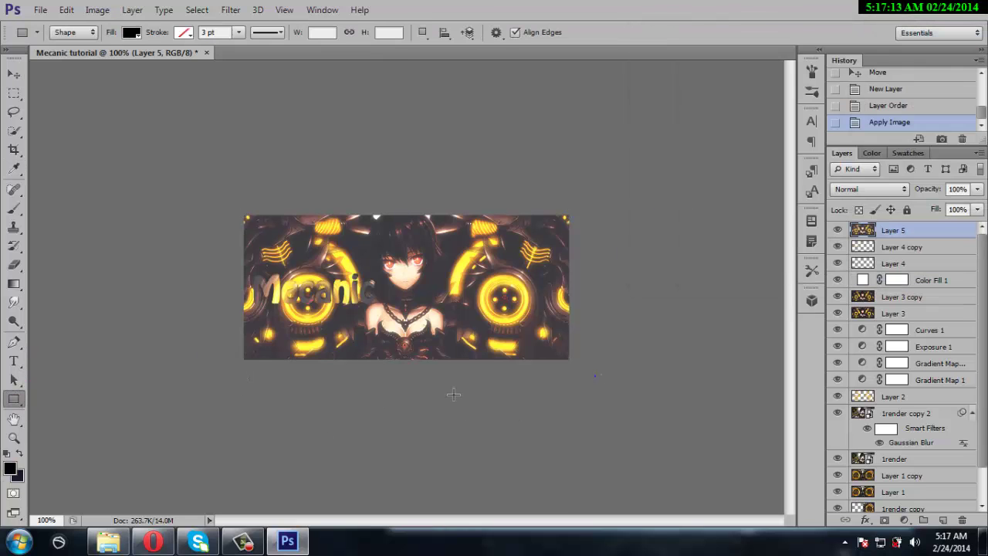
- Draw black rectangle bars across the bottom and top edges, then add empty Layer 6
{"action": "mouse_move", "coordinate": [601, 374]}
{"action": "left_mouse_down"}
{"action": "mouse_move", "coordinate": [207, 352]}
{"action": "mouse_move", "coordinate": [201, 361]}
{"action": "left_mouse_up"}
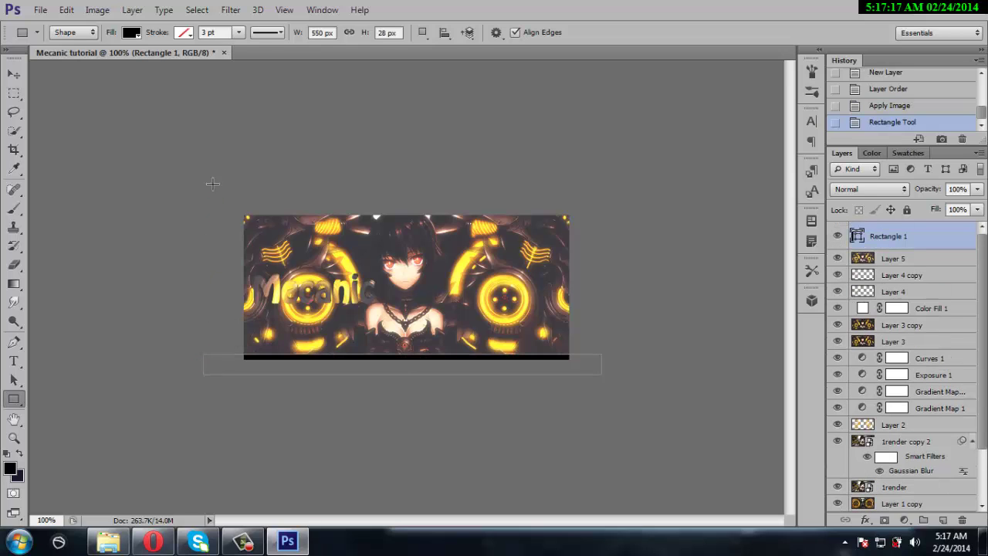
{"action": "left_click_drag", "start_coordinate": [212, 183], "coordinate": [637, 219]}
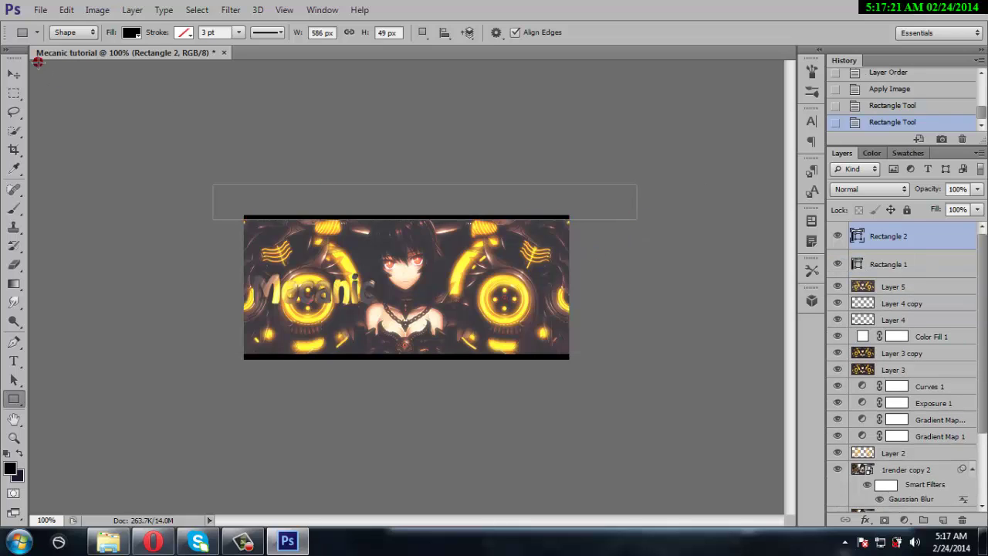
{"action": "left_click", "coordinate": [18, 78]}
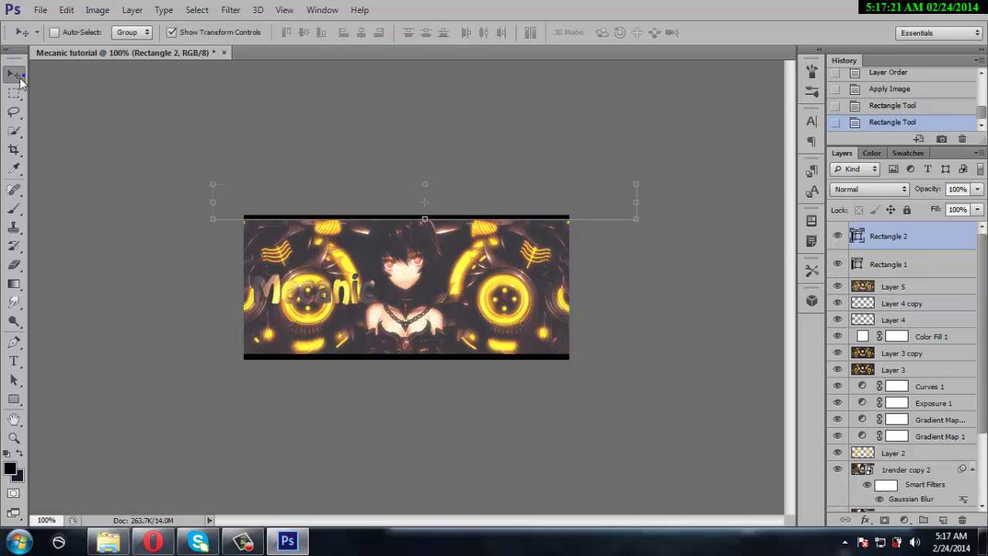
{"action": "left_click", "coordinate": [942, 520]}
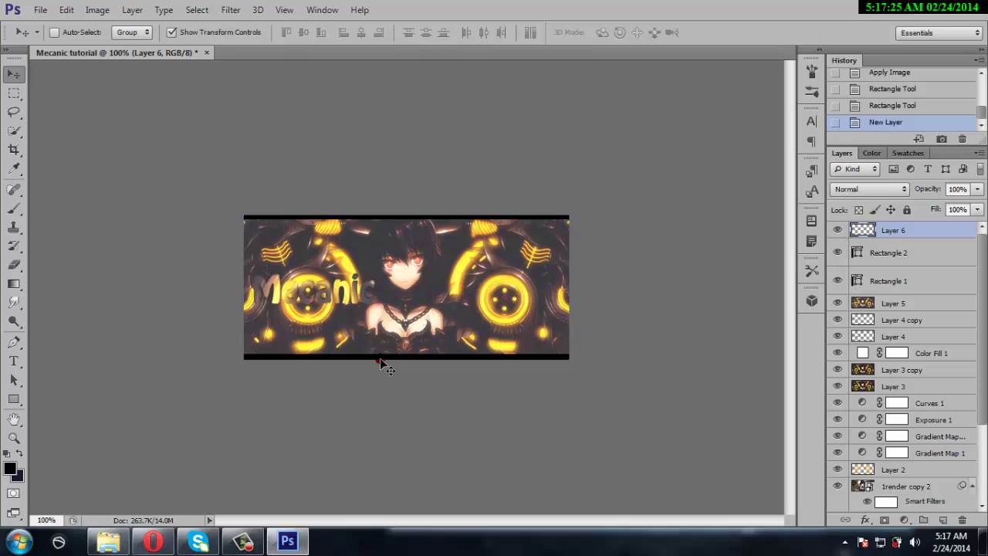
{"action": "left_click", "coordinate": [398, 397]}
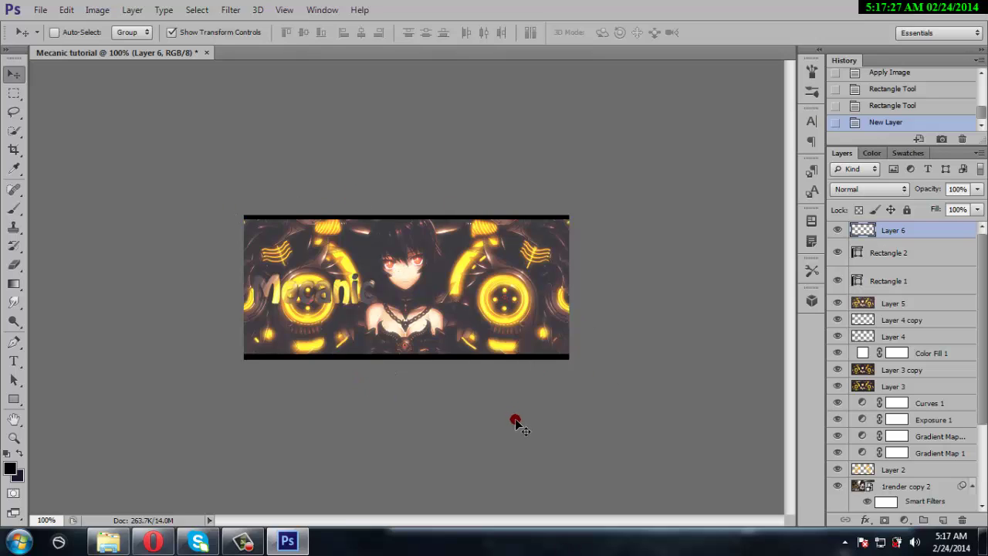